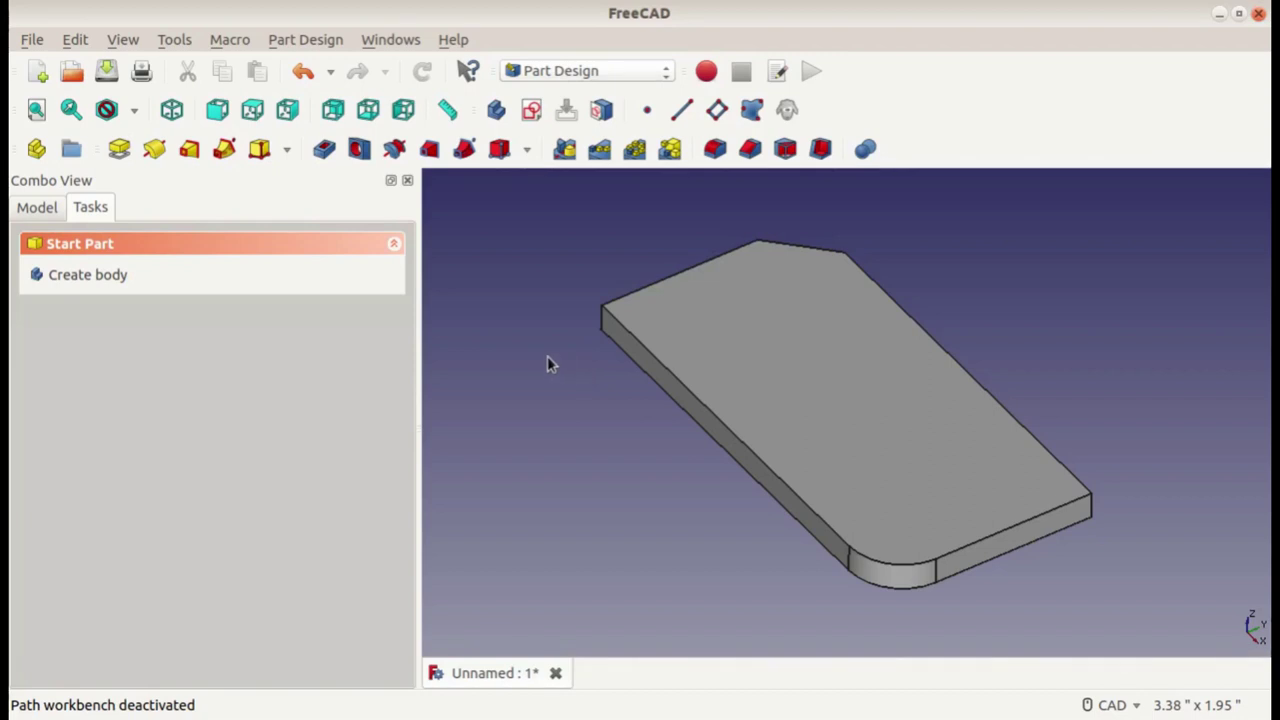
- Switch to the Path workbench and expand and collapse the Pad node in the Model tree
left_click(662, 71)
left_click(595, 275)
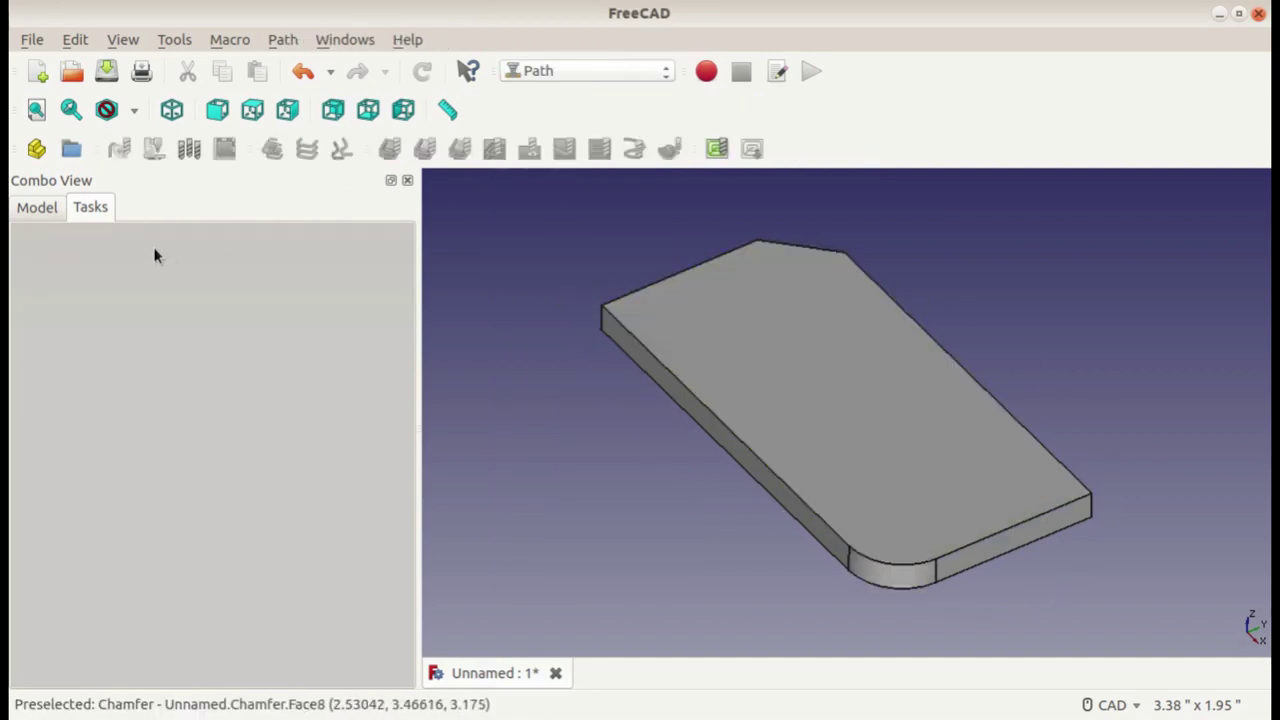
left_click(52, 211)
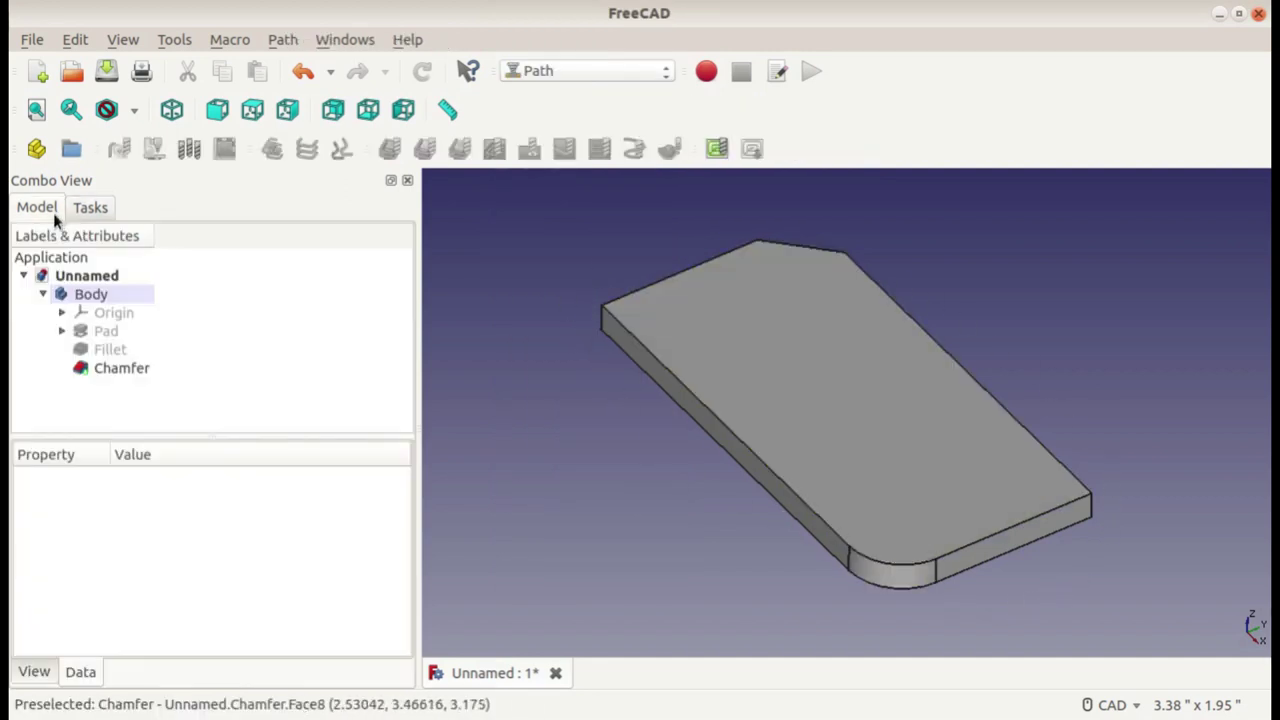
left_click(60, 333)
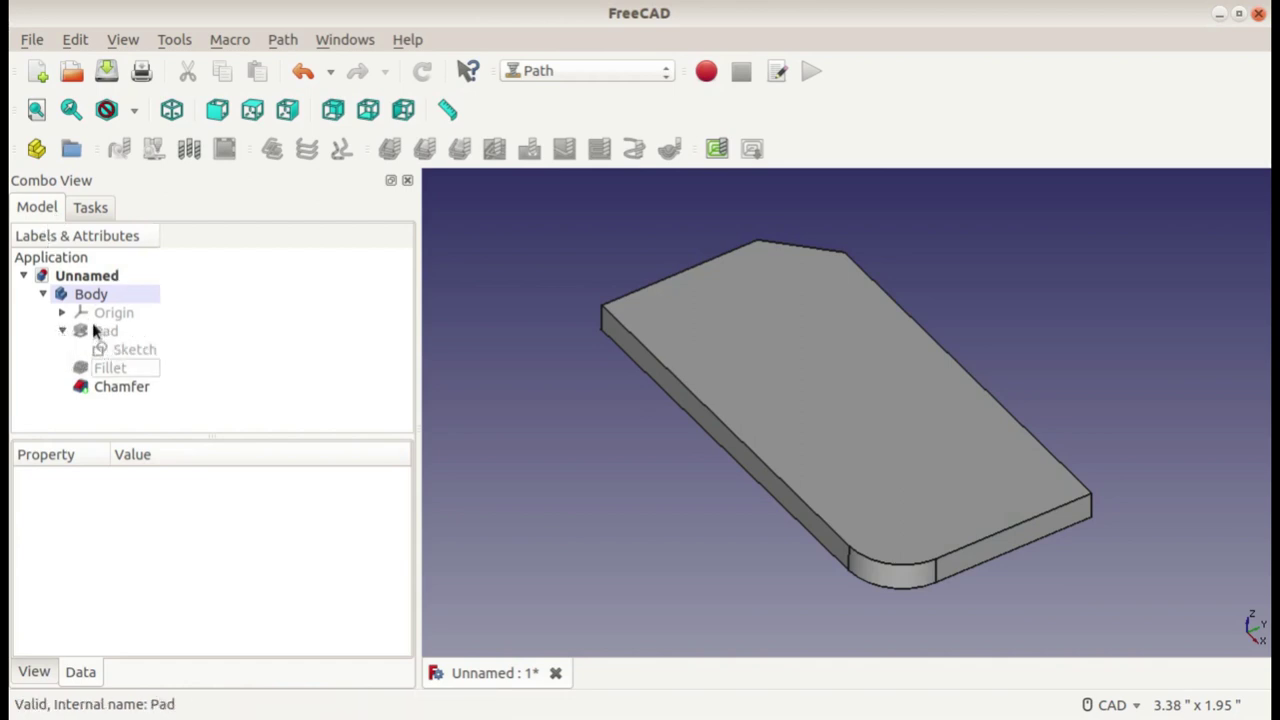
left_click(63, 332)
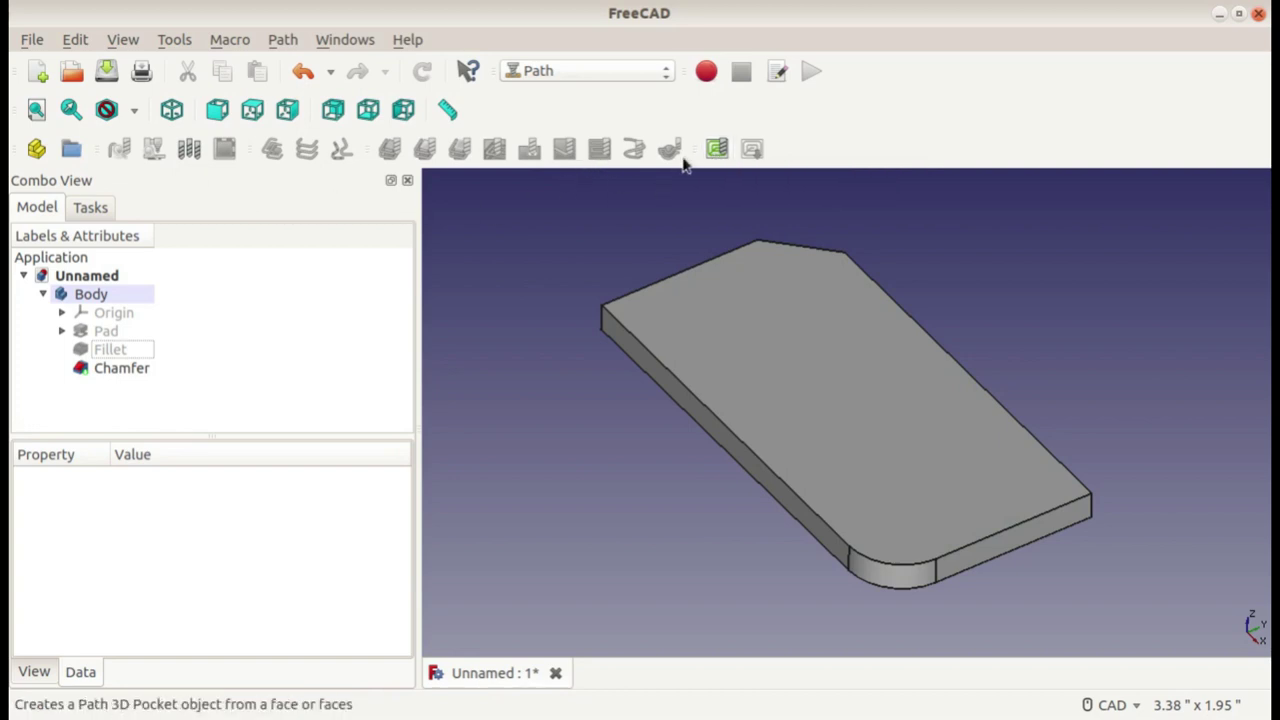
left_click(188, 150)
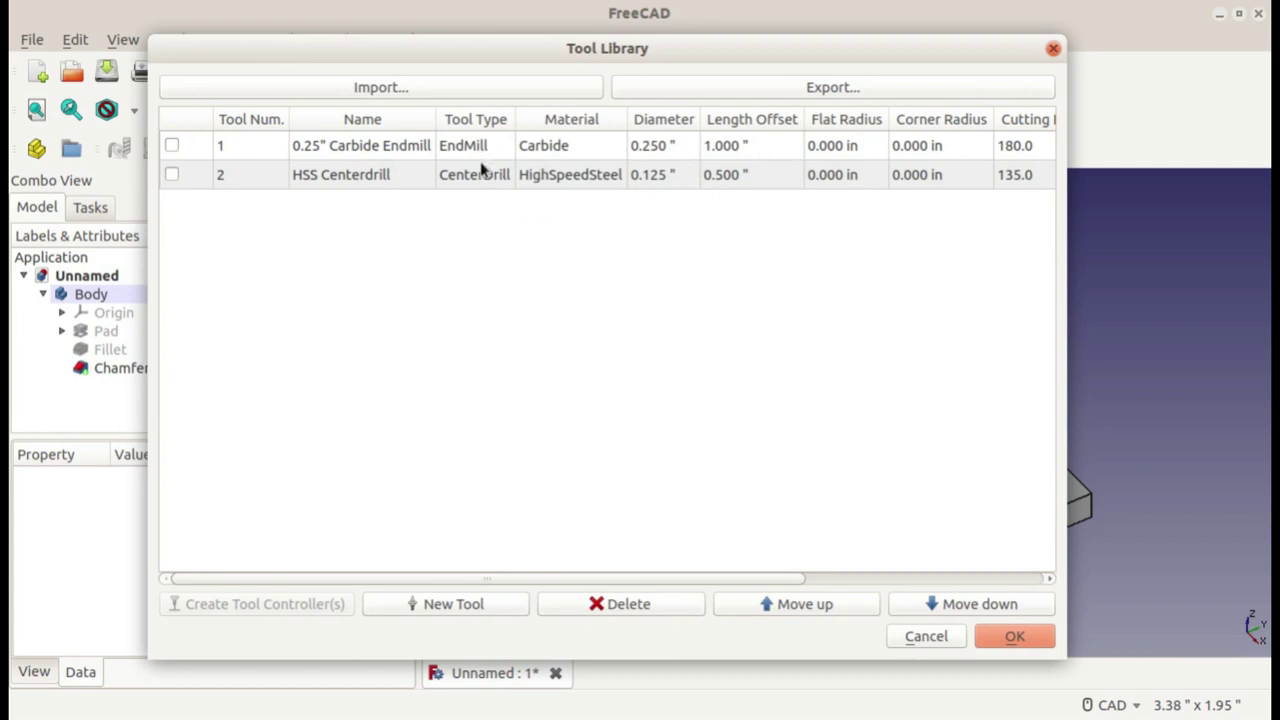
left_click(474, 606)
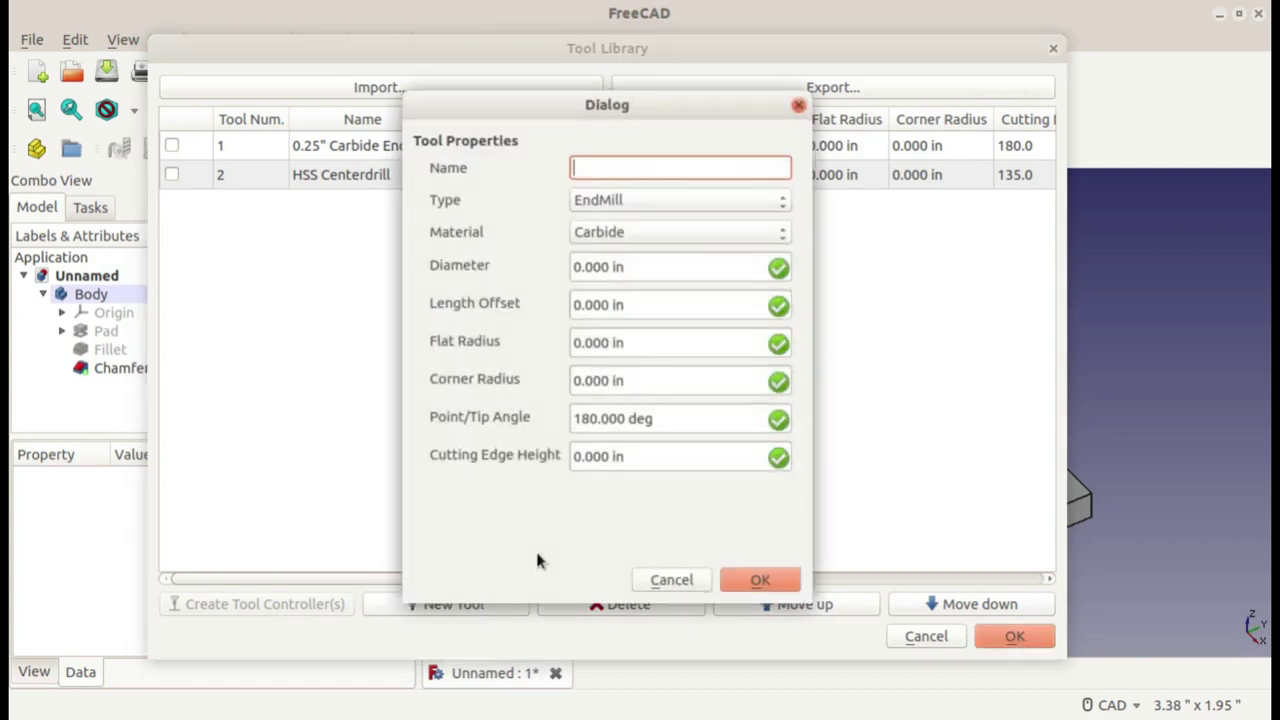
left_click(670, 580)
double_click(610, 172)
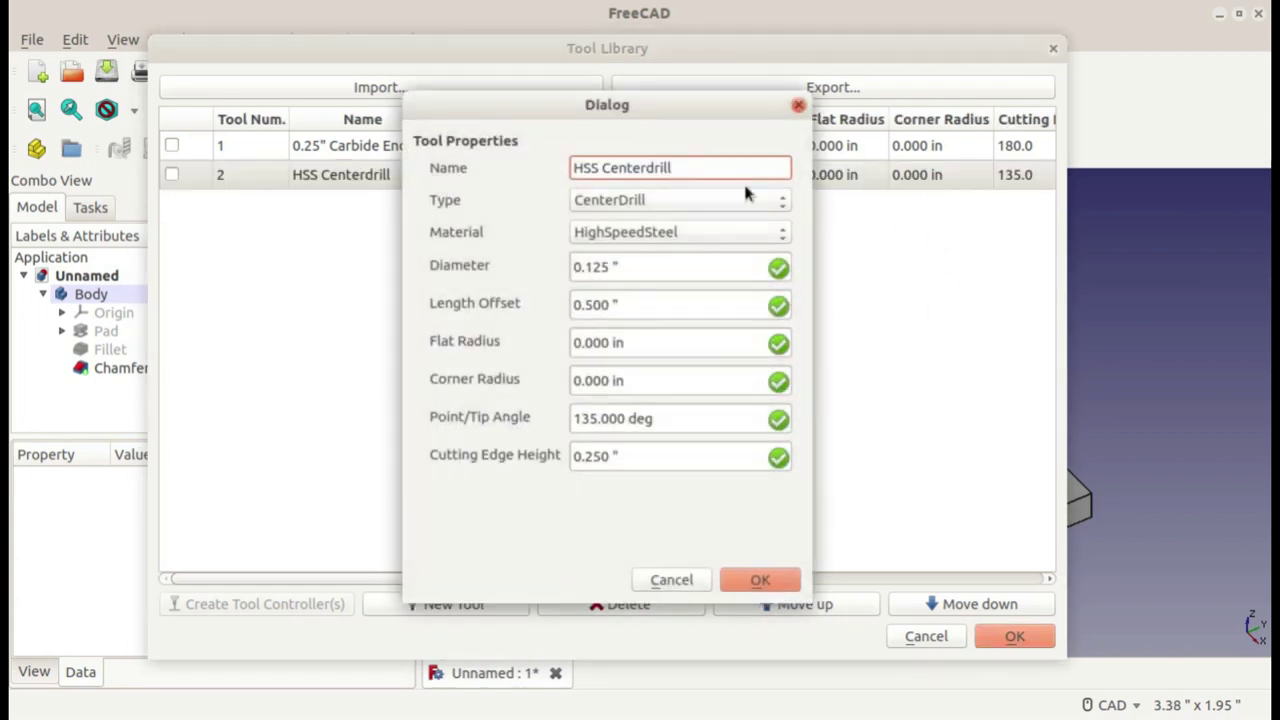
left_click(671, 584)
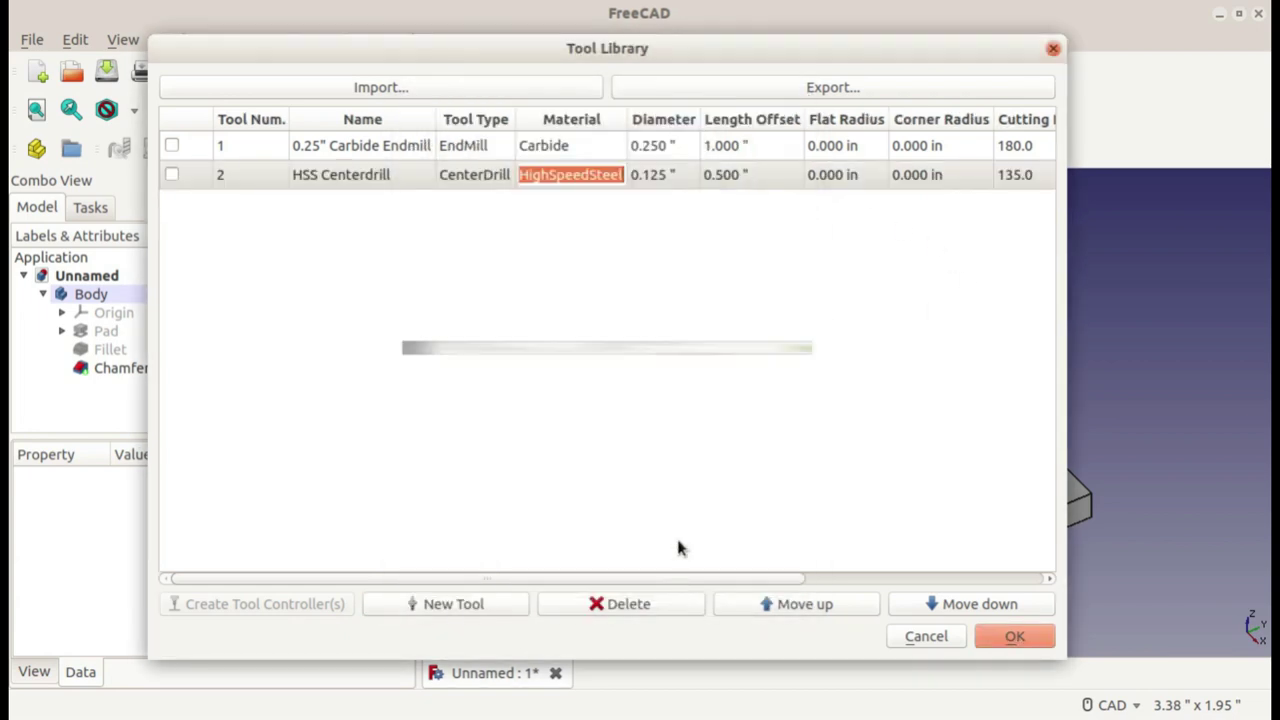
left_click(869, 152)
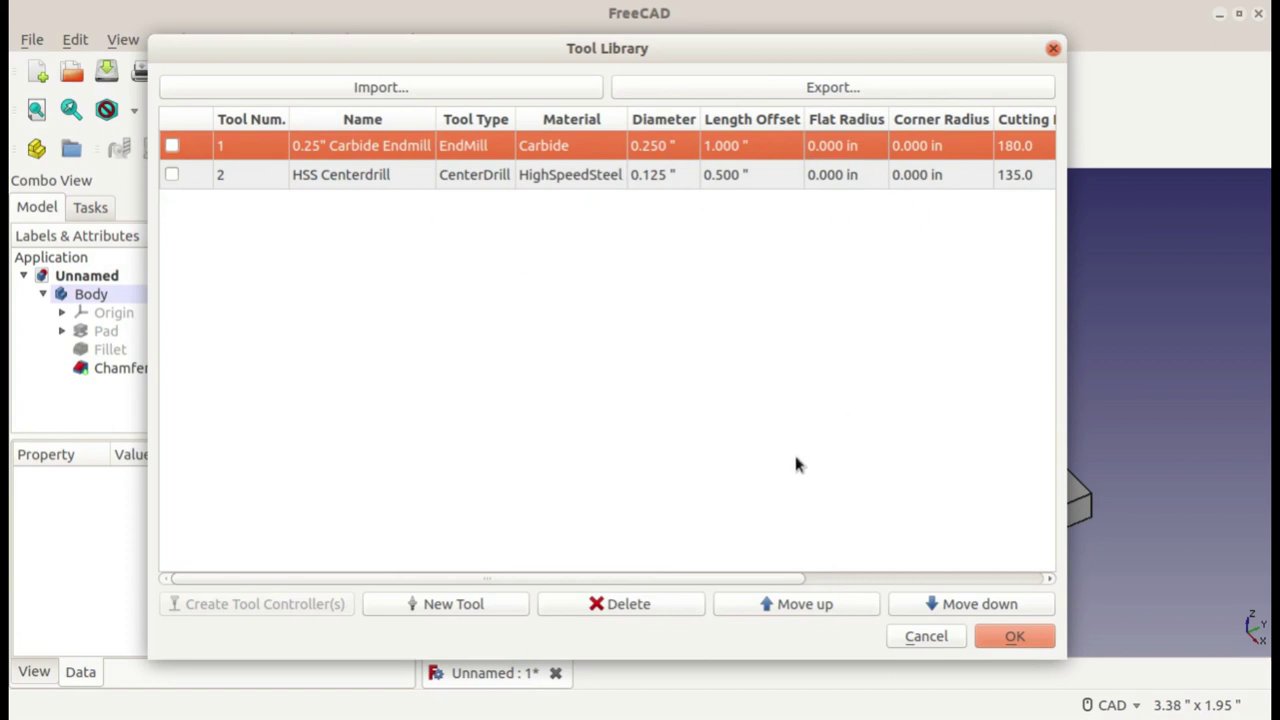
left_click(1008, 638)
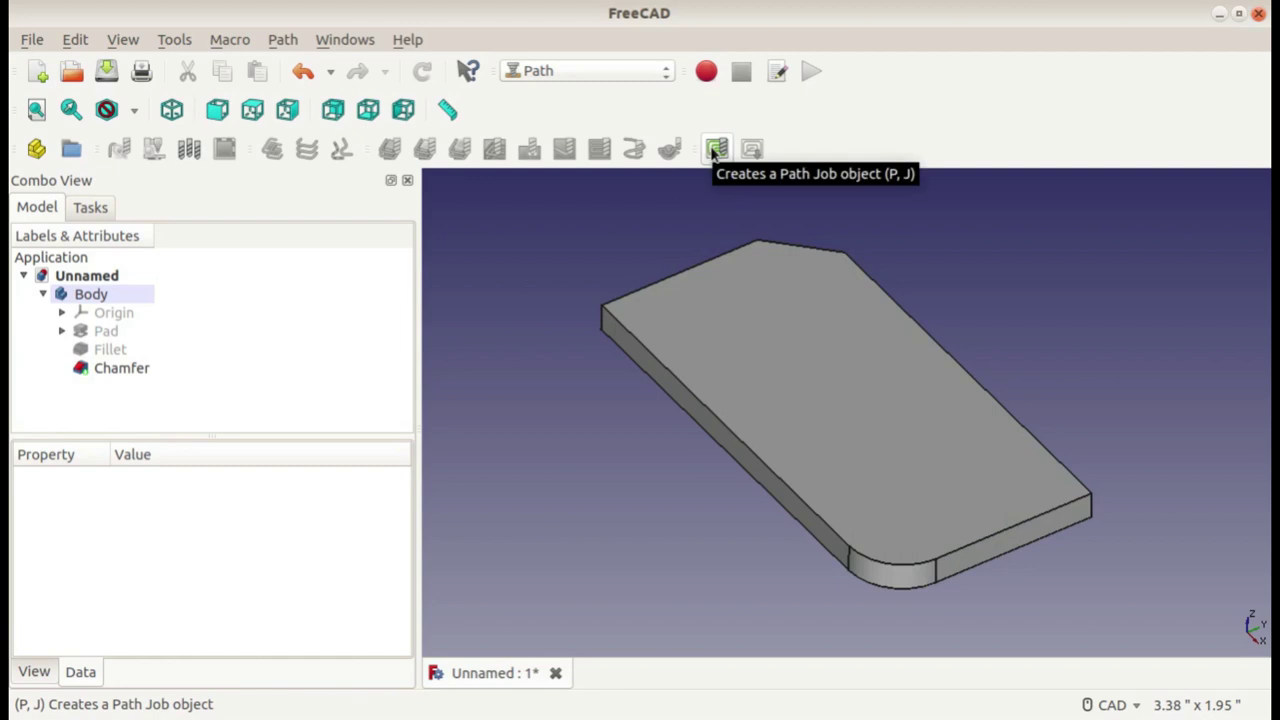
- Create a new Path job with Body as the base model
left_click(716, 150)
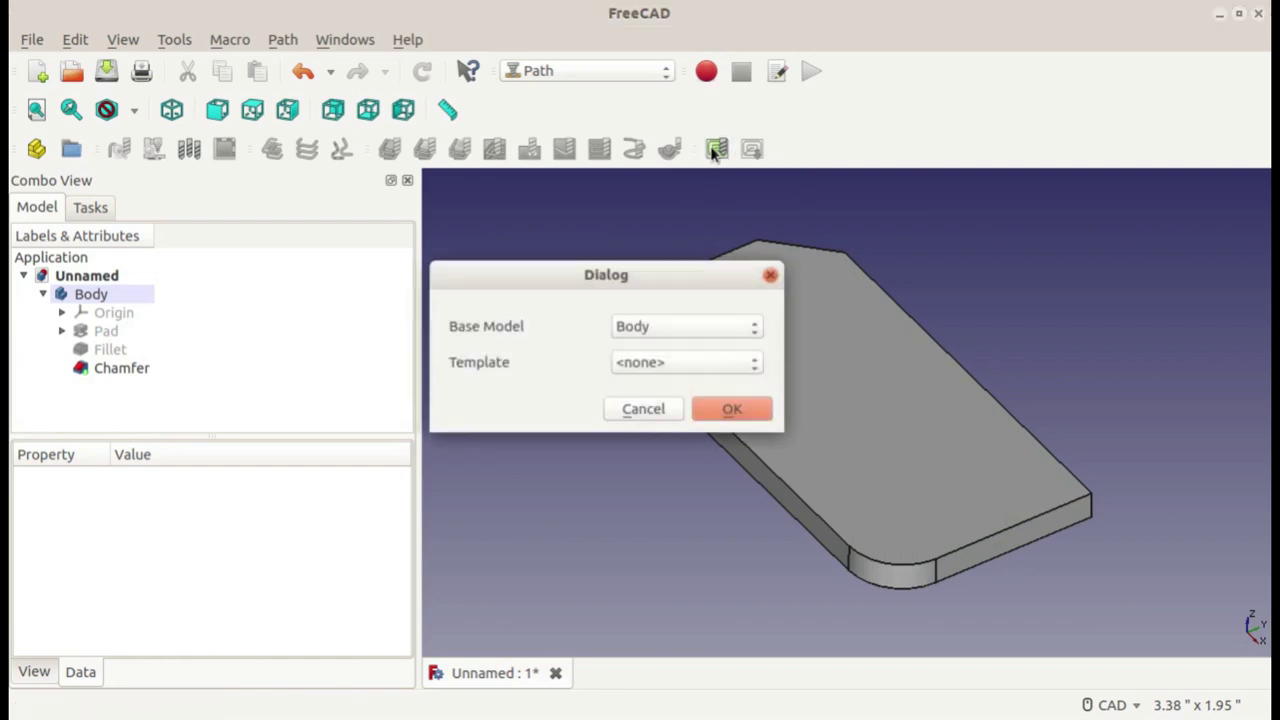
left_click(629, 338)
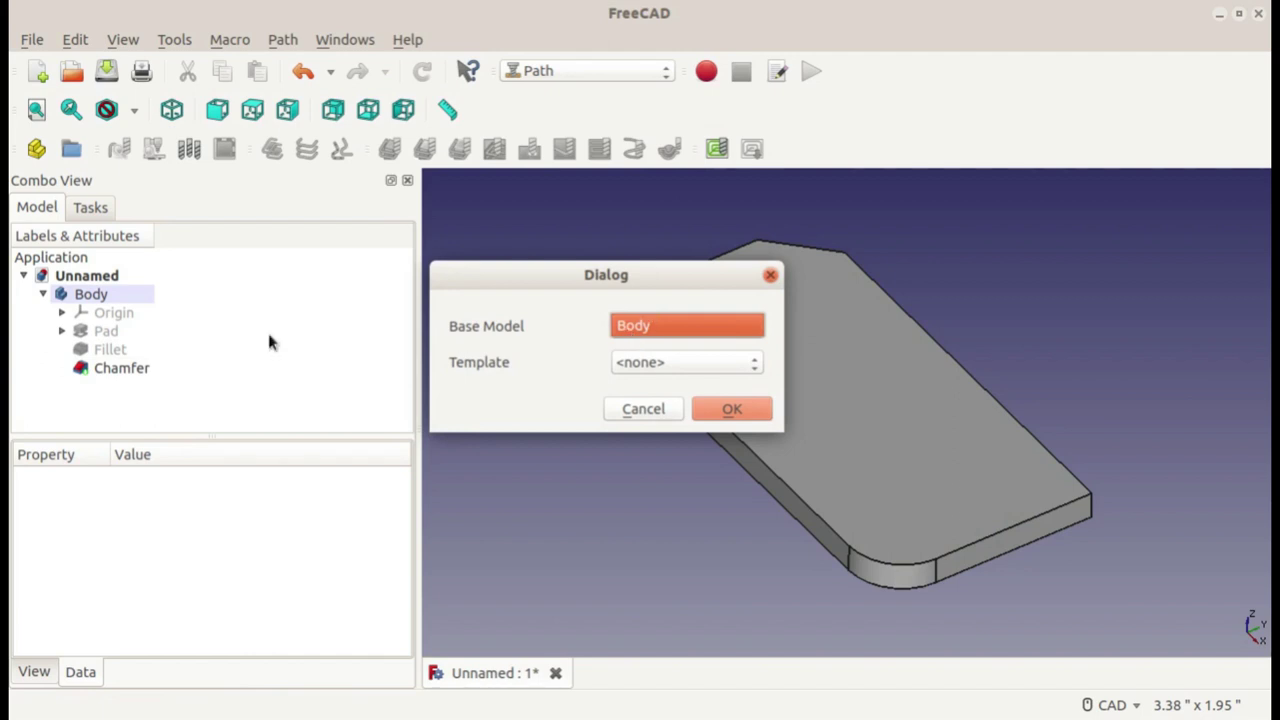
left_click(660, 325)
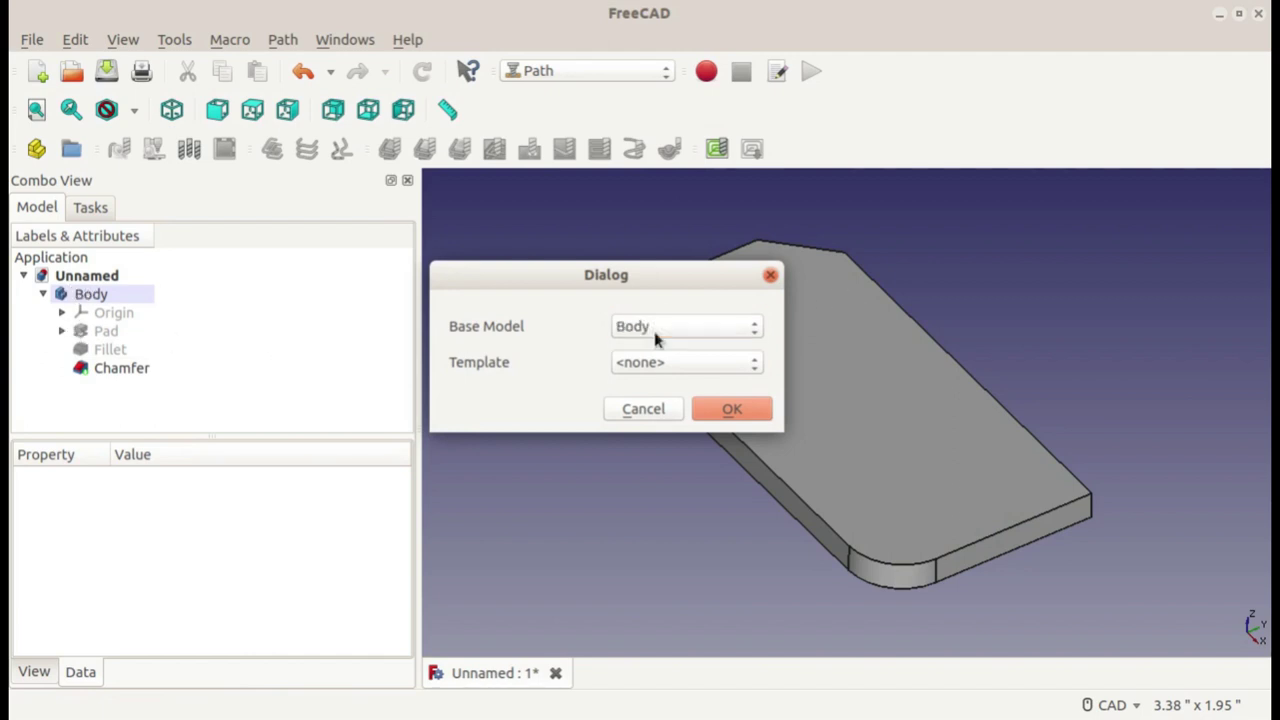
left_click(721, 410)
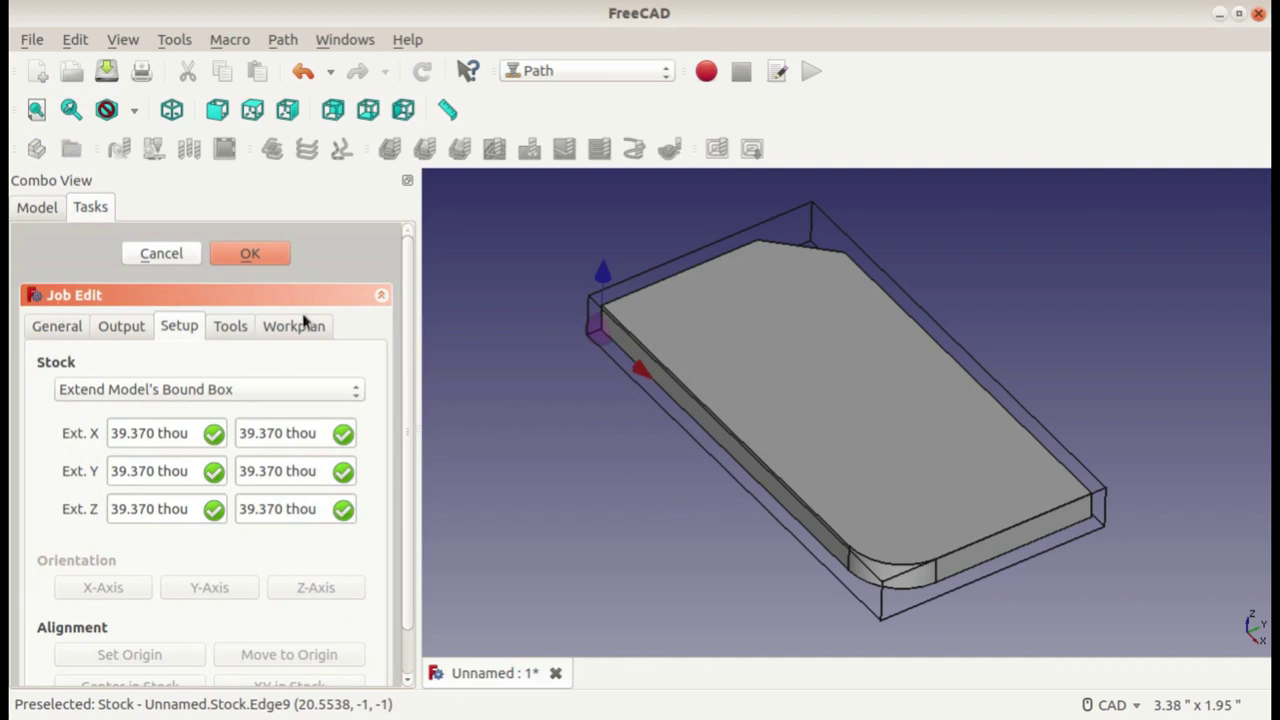
- Keep Body as the job's model and set the post processor to grbl
left_click(84, 330)
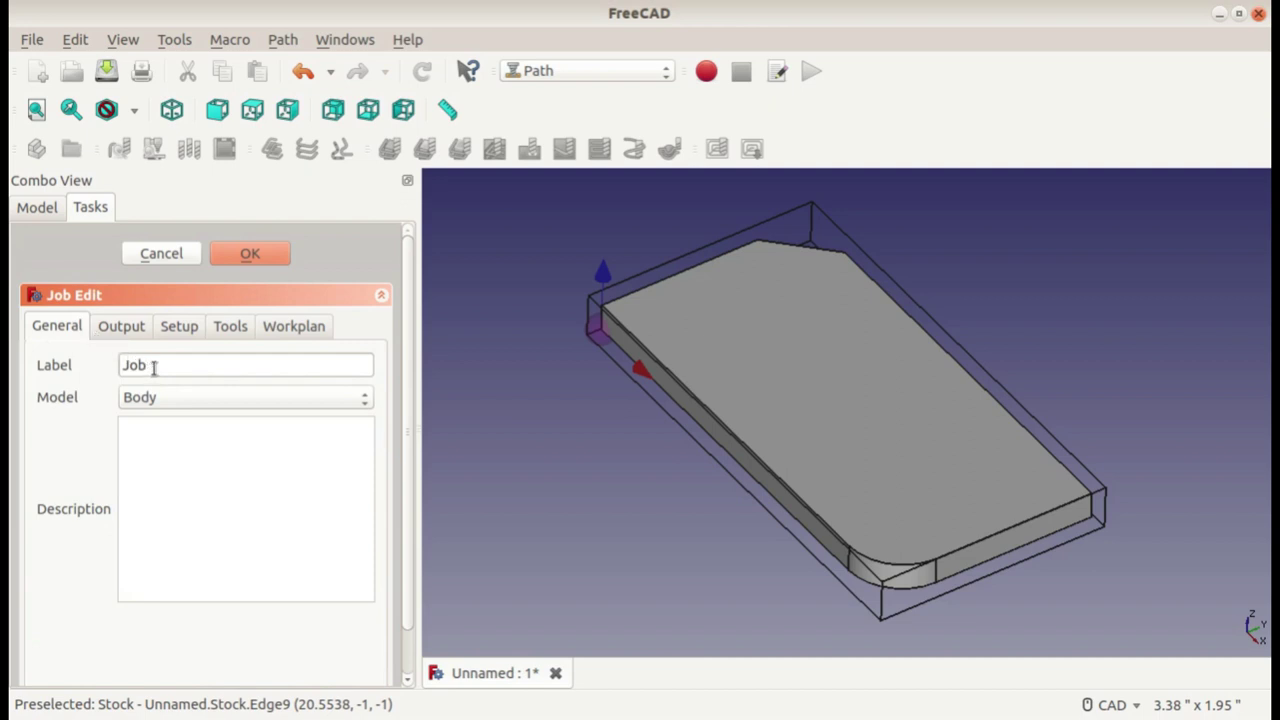
left_click(201, 387)
left_click(151, 400)
left_click(118, 333)
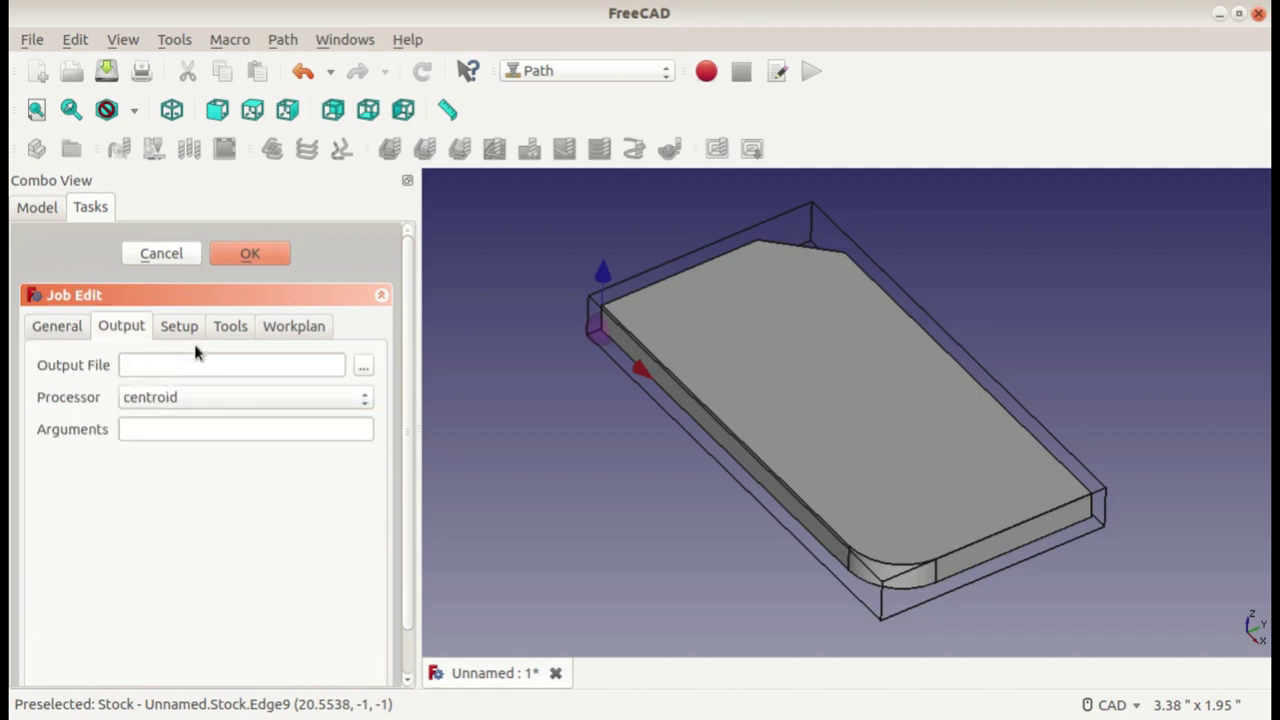
left_click(187, 398)
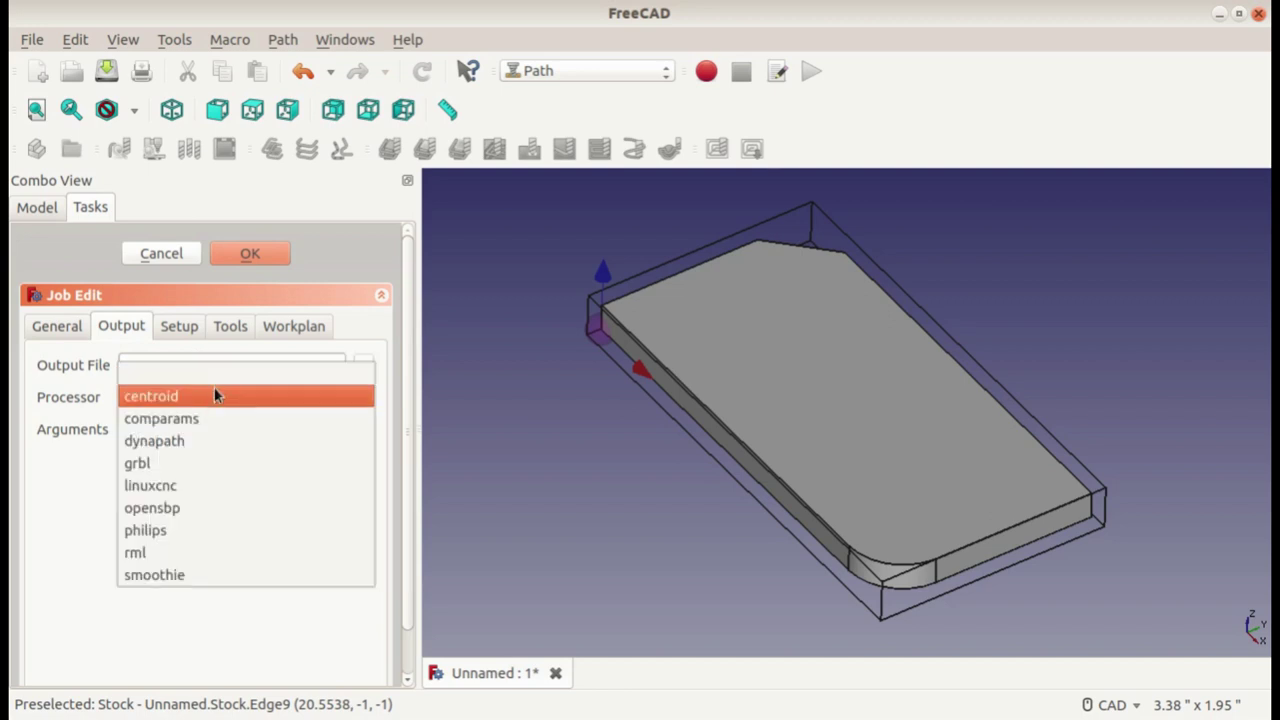
left_click(193, 466)
left_click(186, 330)
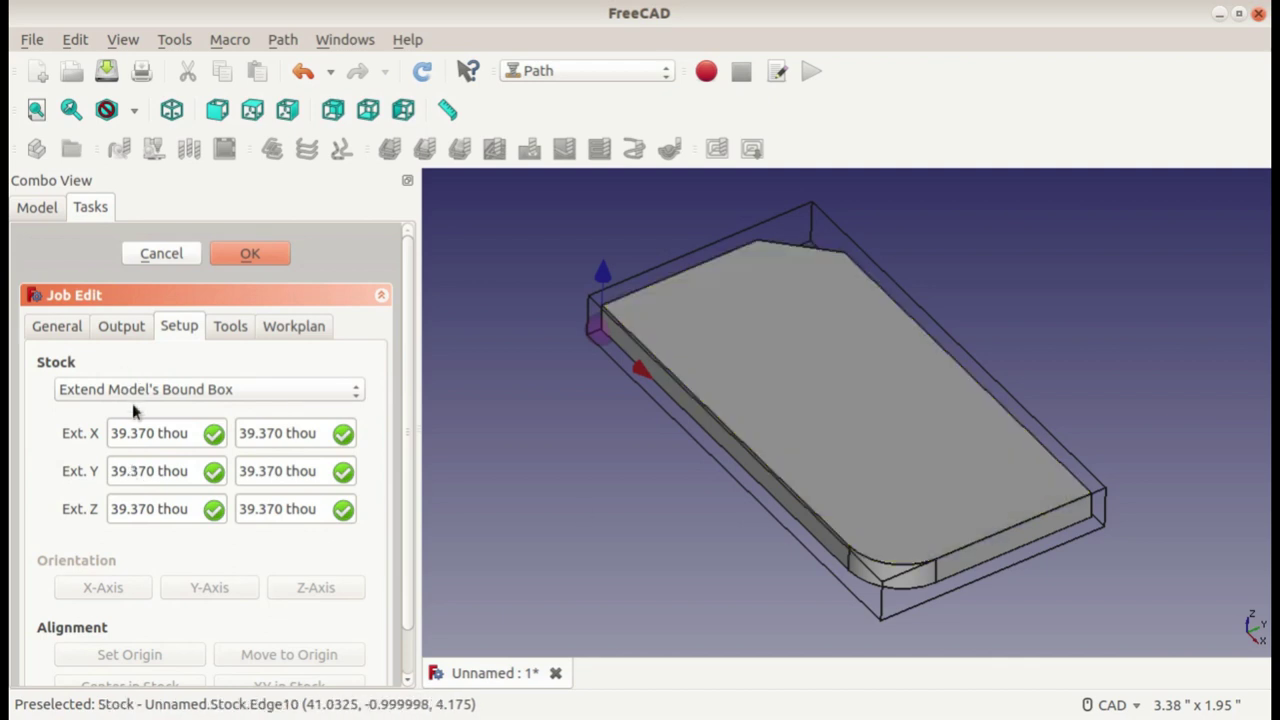
- Compare Create Box and Extend Model's Bound Box stock, orbiting to inspect the stock
left_click(133, 392)
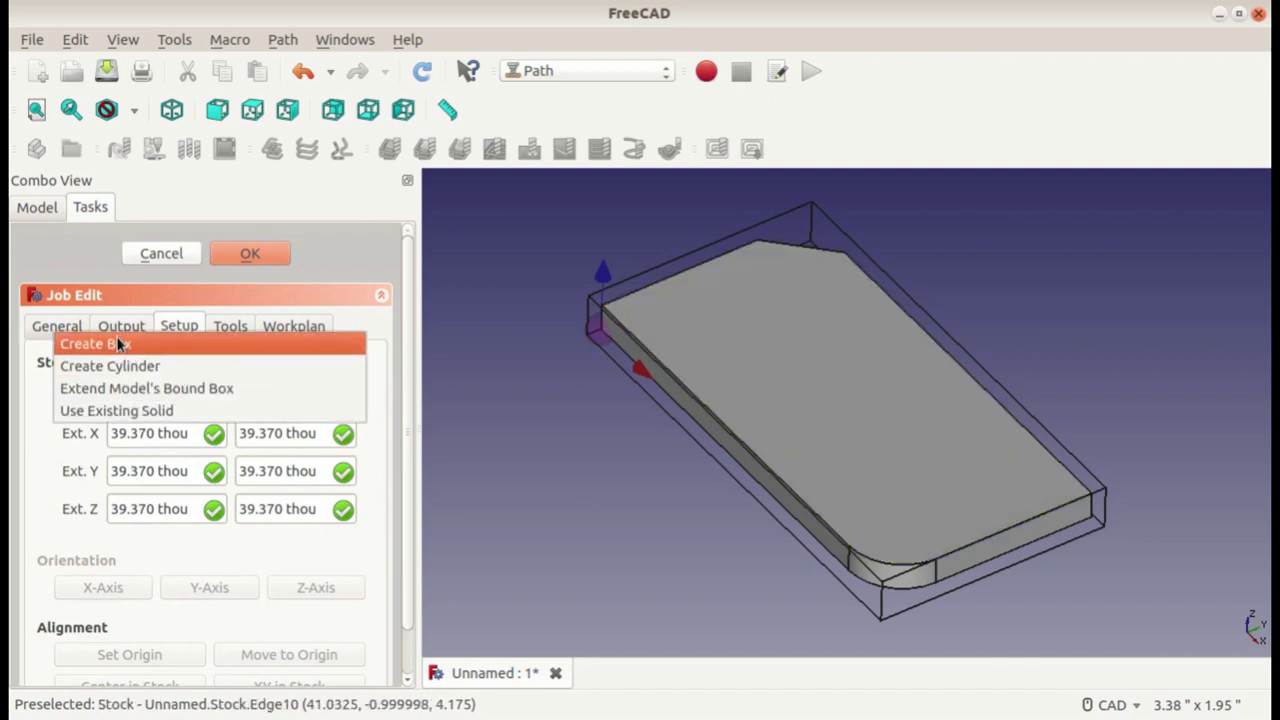
left_click(118, 344)
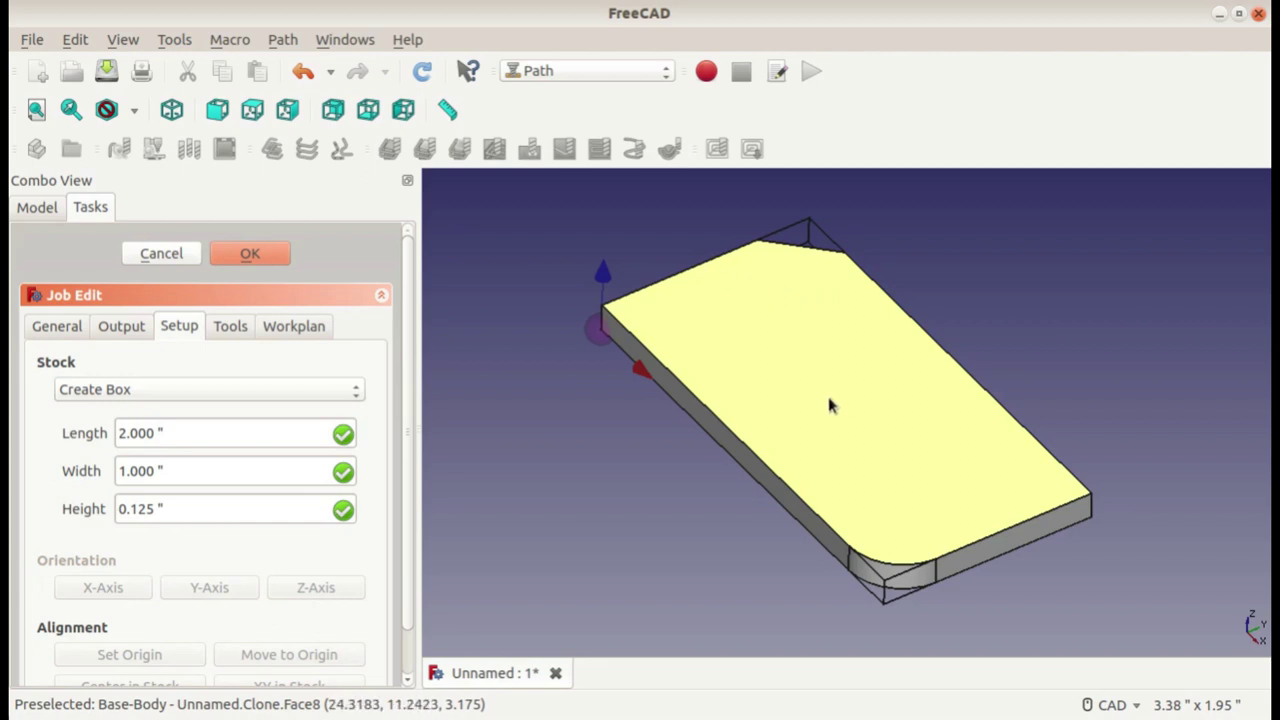
left_click(181, 395)
left_click(218, 433)
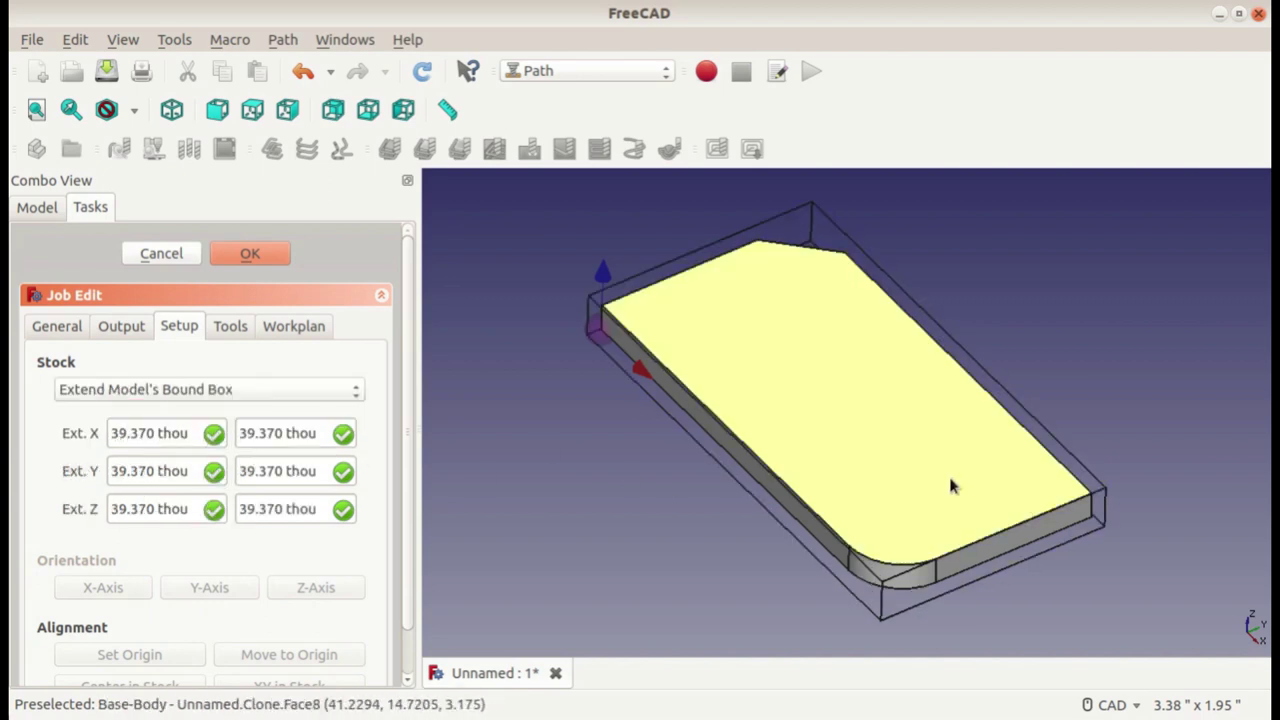
middle_click_drag(951, 486, 795, 450)
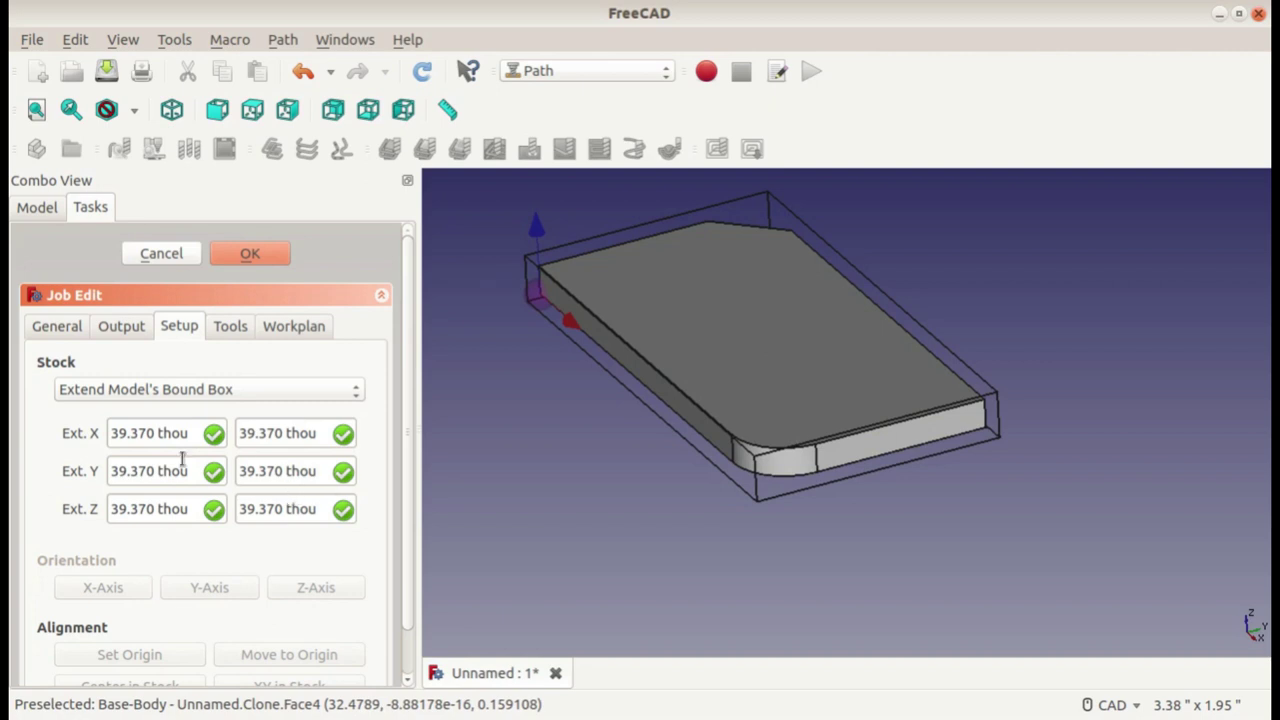
- Try cylinder stock, then settle on a 2.000 × 1.000 × 0.125 in box
left_click(145, 389)
left_click(115, 363)
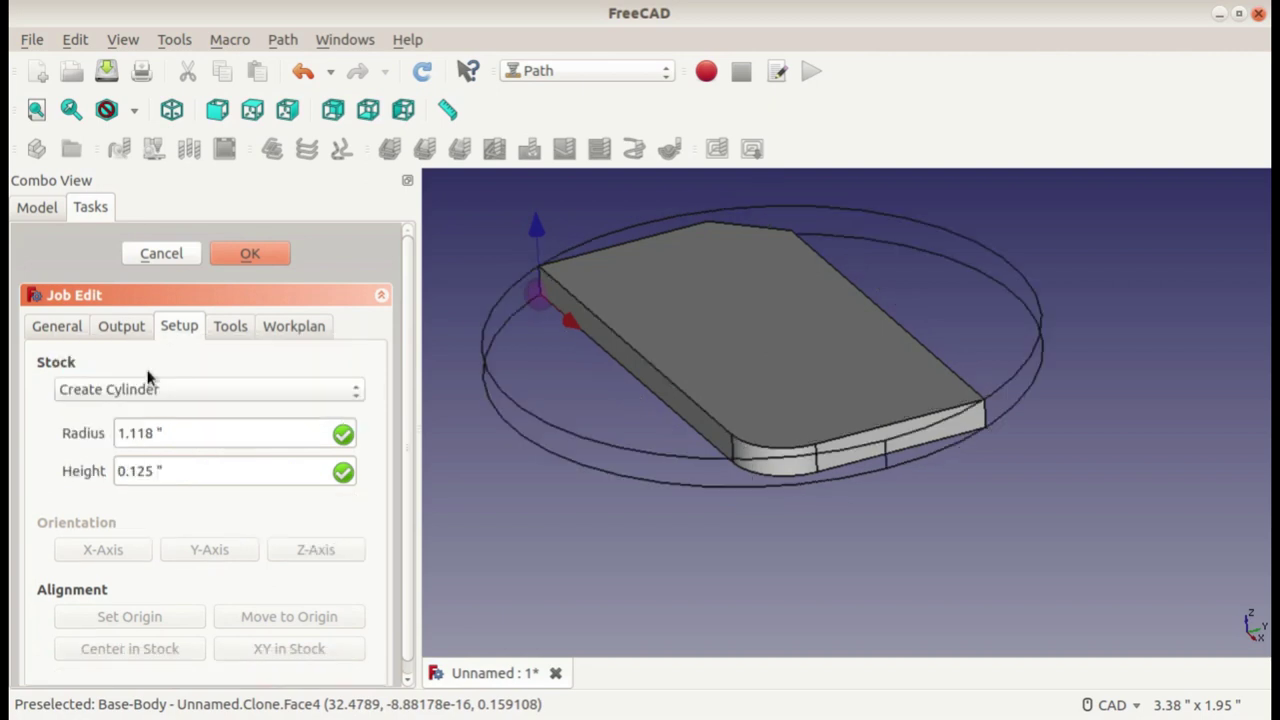
middle_click_drag(606, 446, 806, 534)
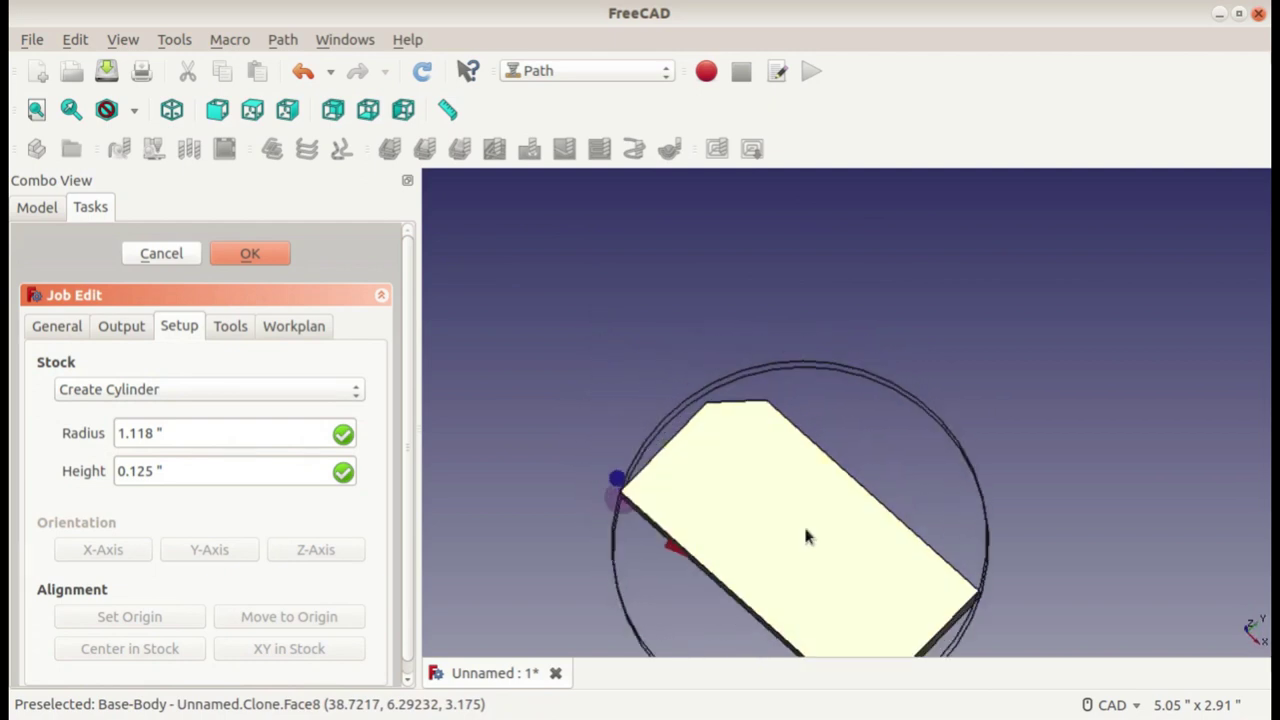
scroll(763, 431, "up", 3)
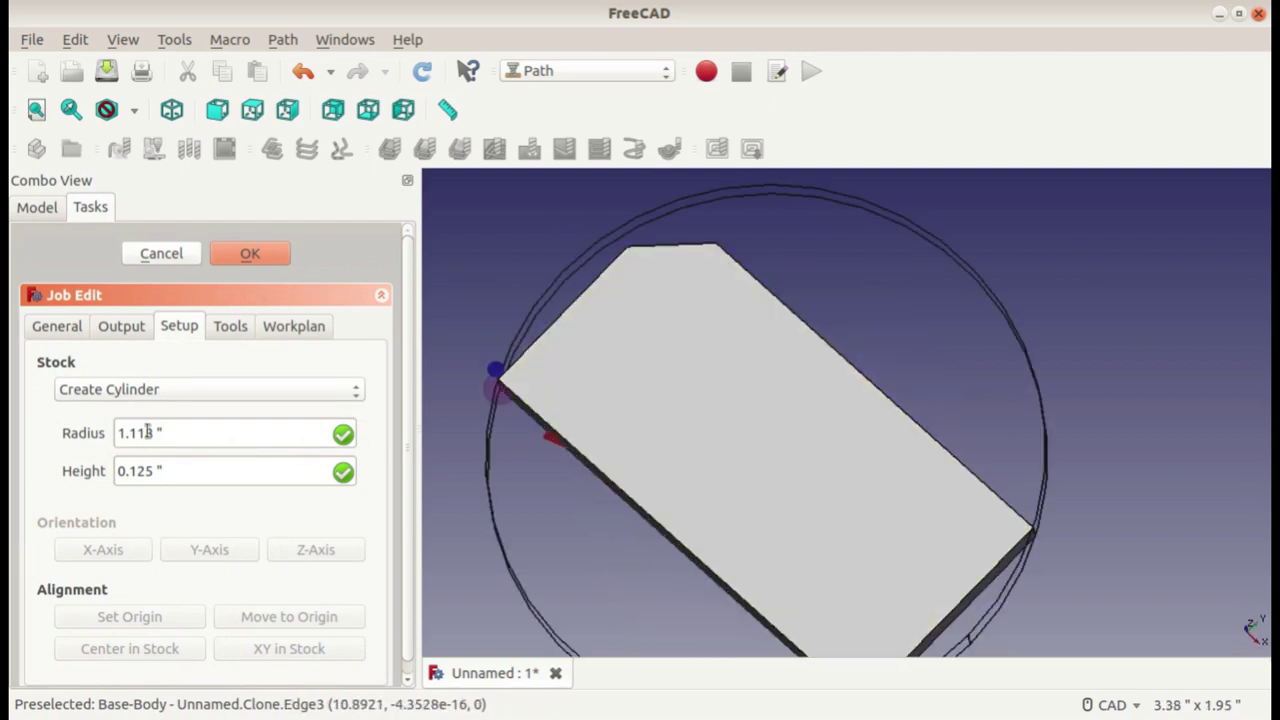
left_click(127, 396)
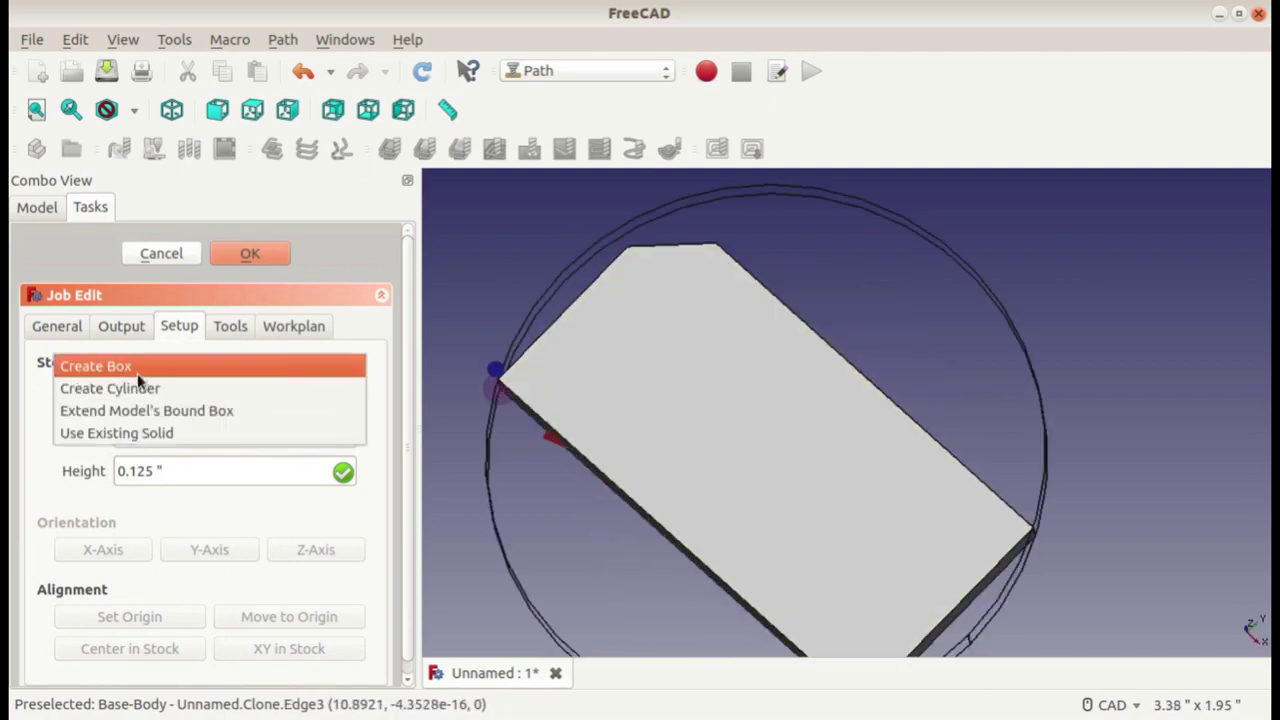
left_click(137, 373)
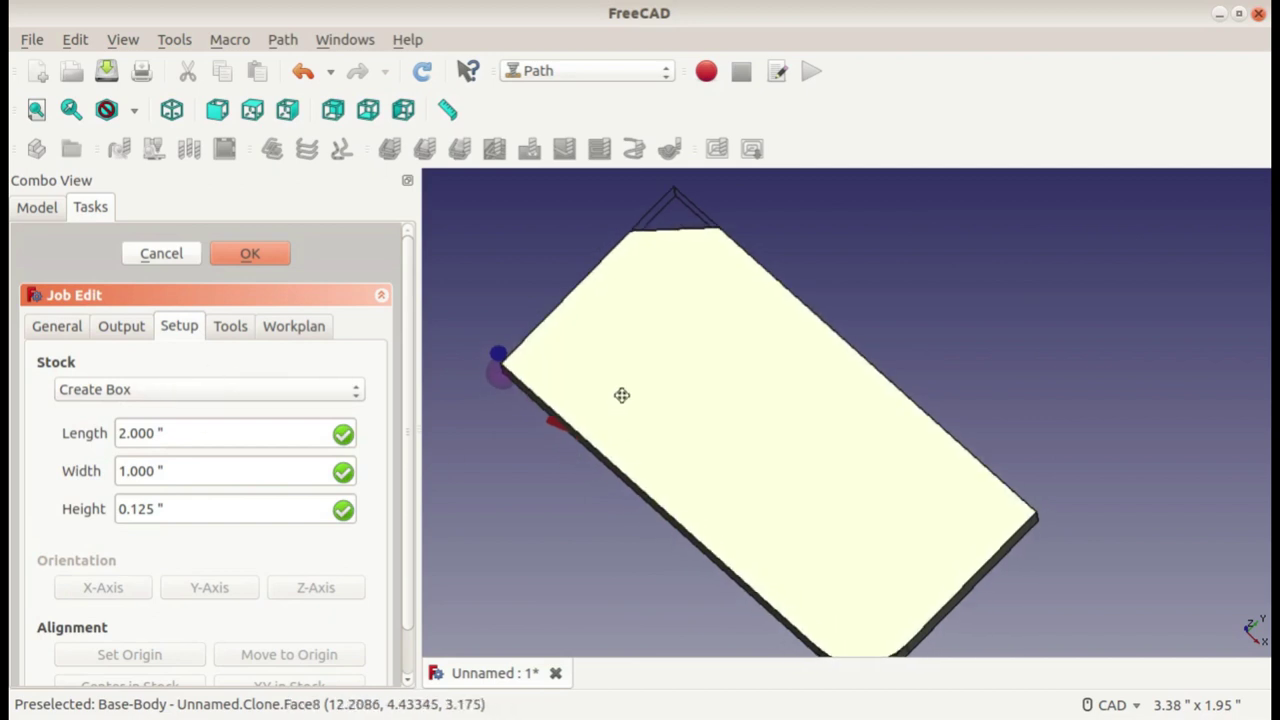
middle_click_drag(620, 394, 640, 483)
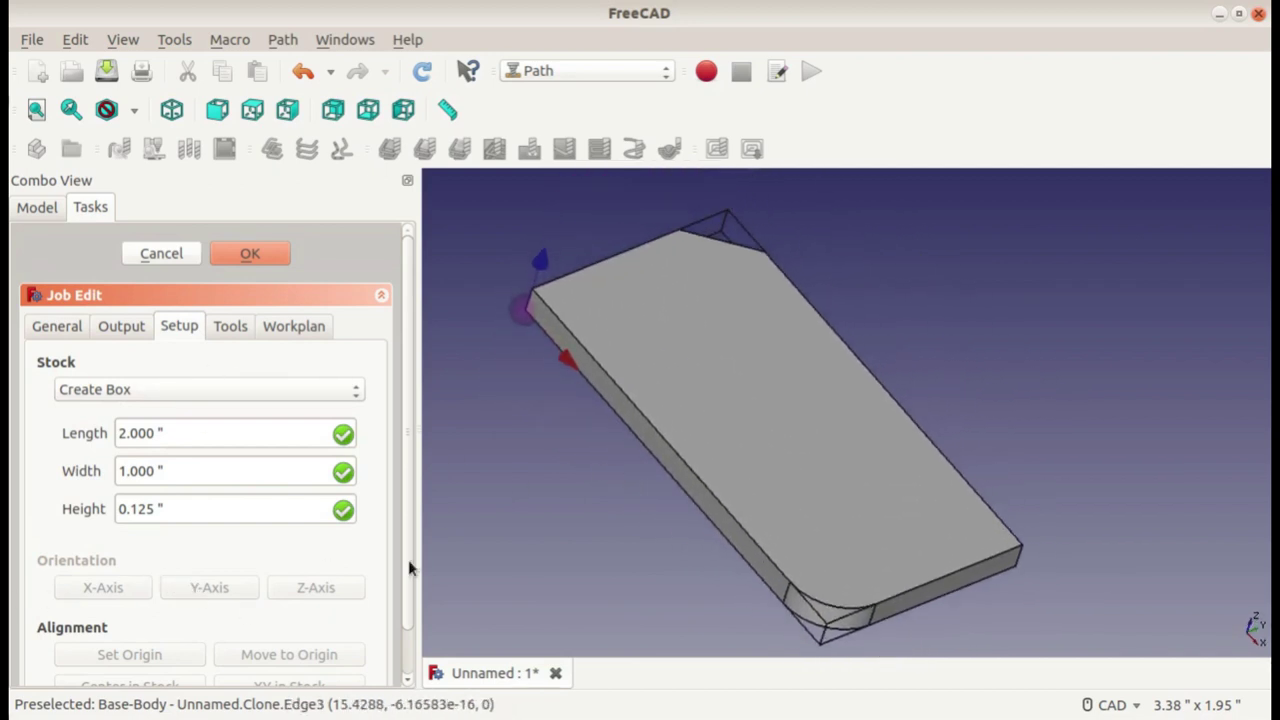
- Using the plate's long edge, rotate the part around X until it lies flat again
left_click(748, 536)
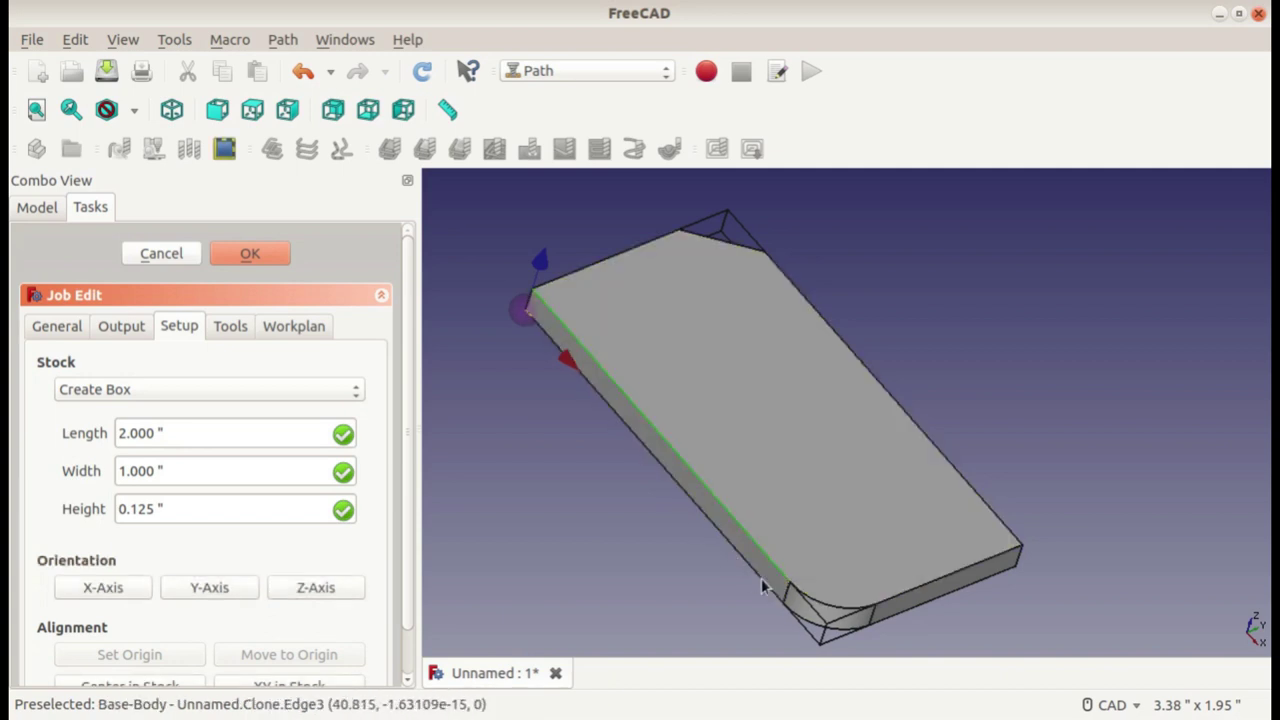
left_click(85, 590)
left_click(85, 590)
left_click(85, 590)
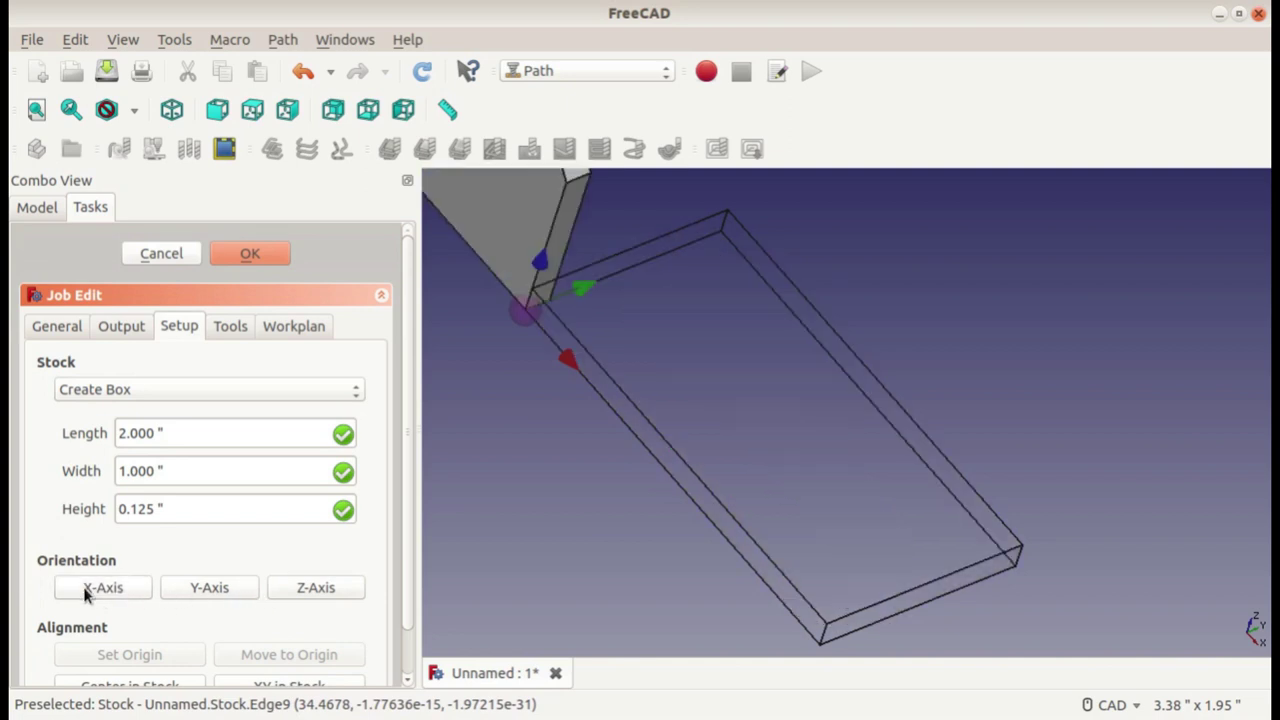
left_click(86, 592)
left_click(86, 592)
left_click(87, 592)
left_click(87, 593)
left_click(87, 590)
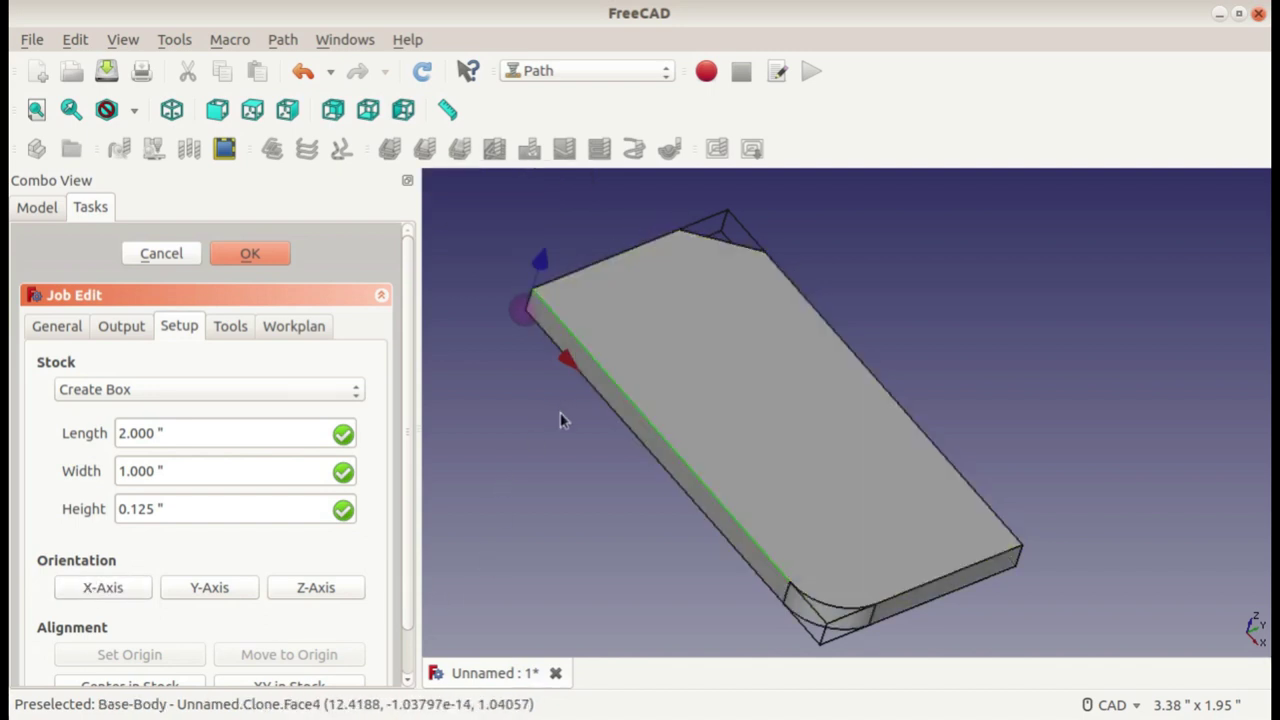
- Set the job origin at the stock's near top corner vertex
scroll(130, 622, "down", 1)
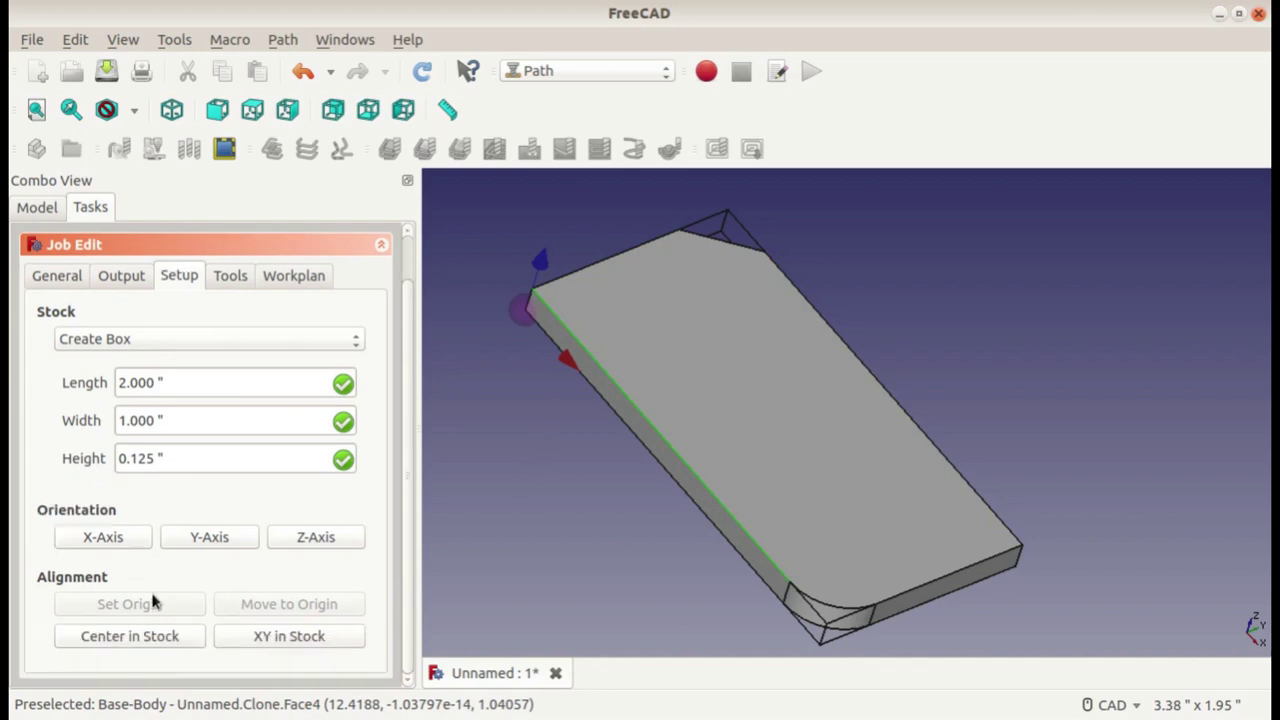
left_click(507, 373)
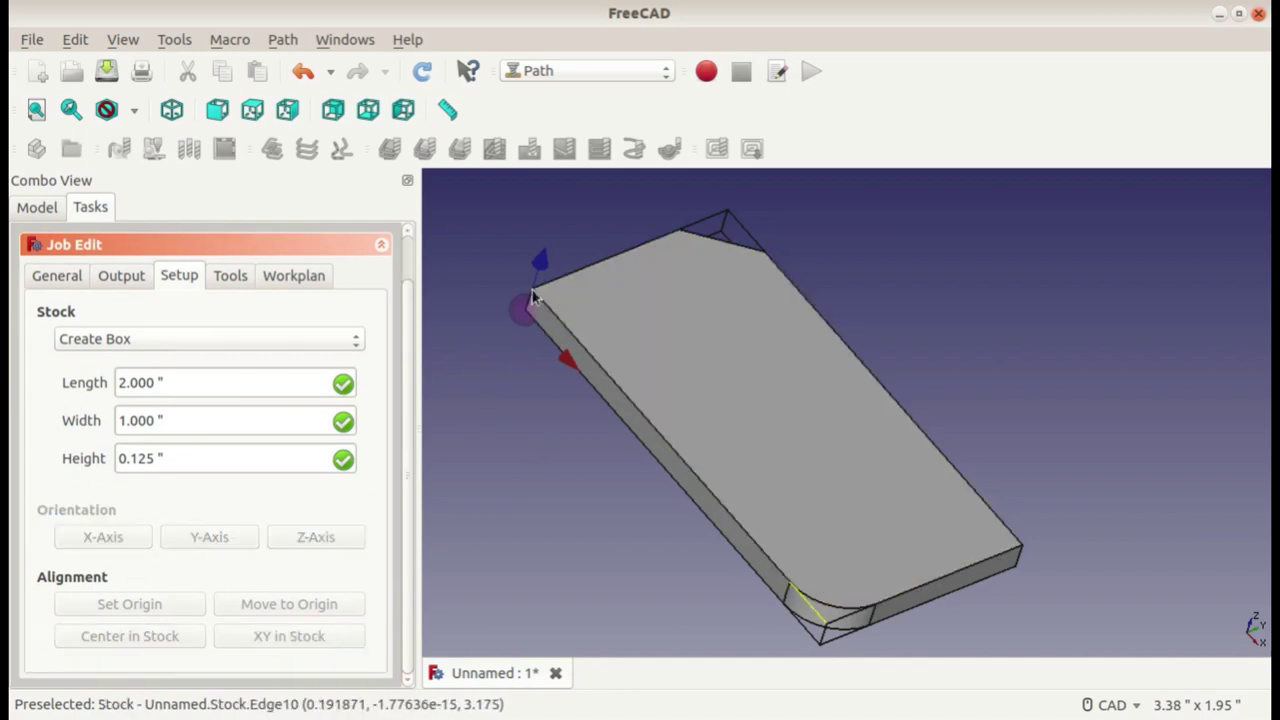
left_click(524, 302)
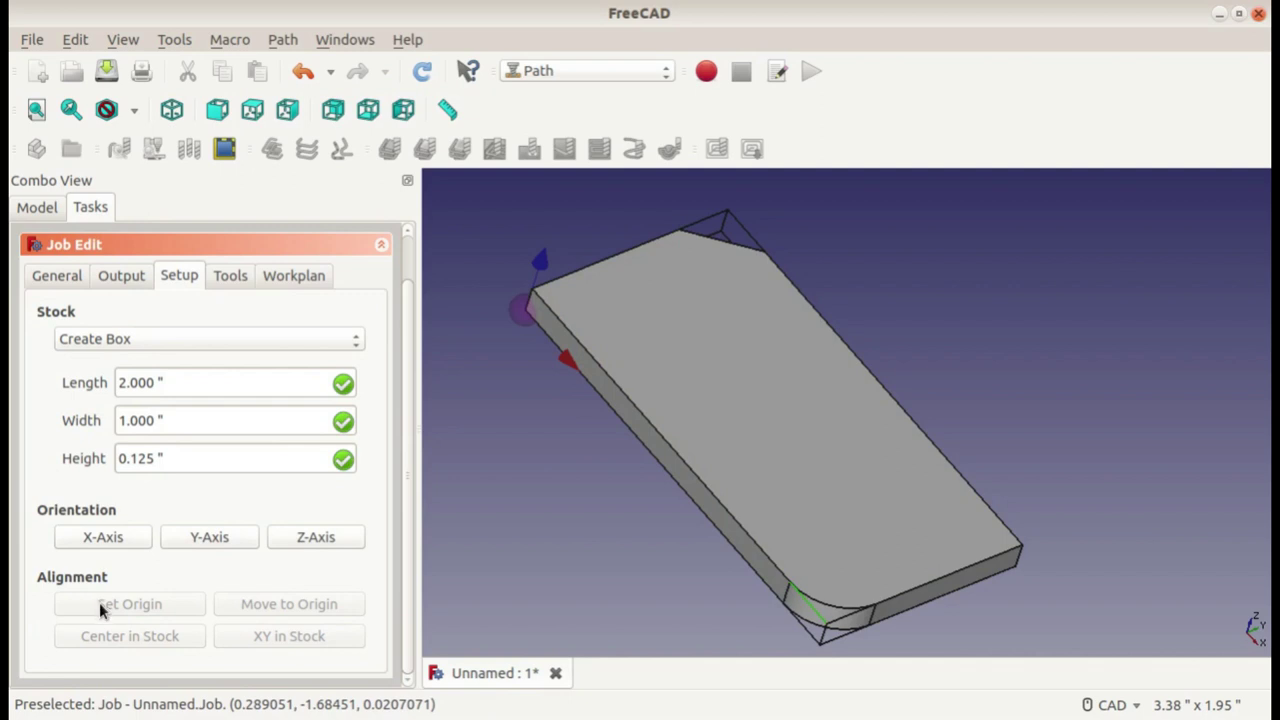
left_click(506, 554)
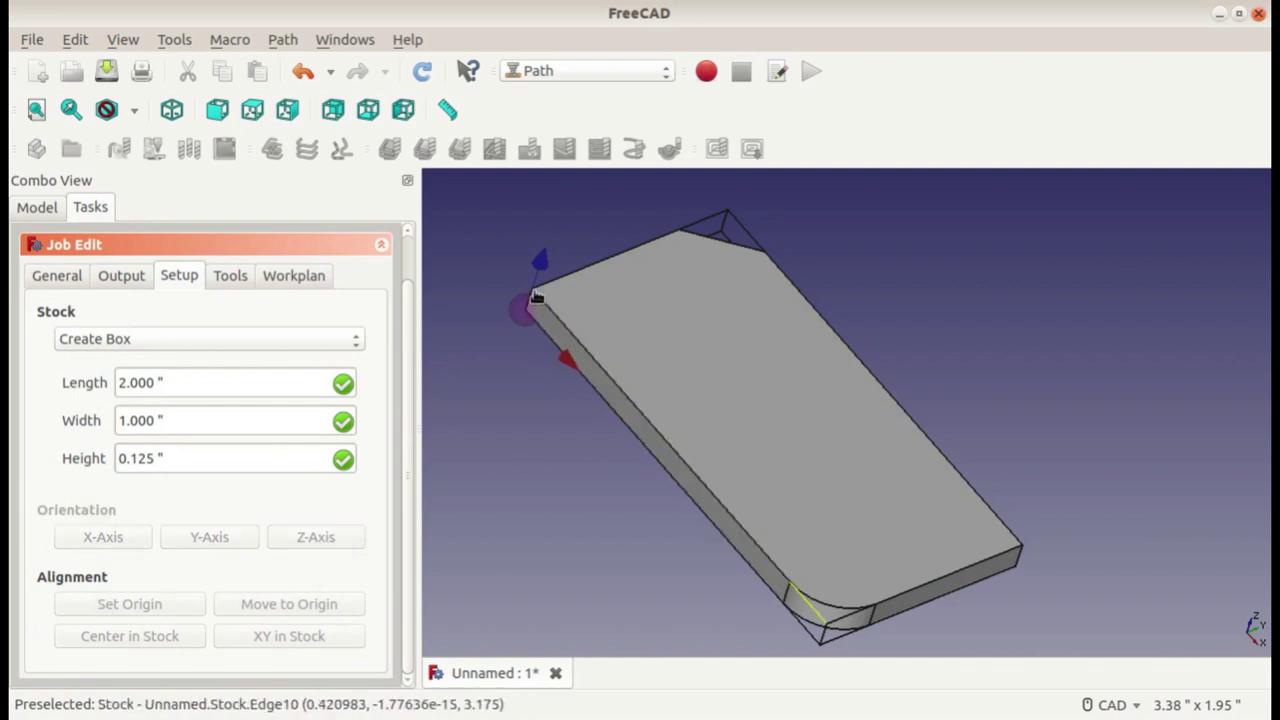
scroll(560, 431, "up", 5)
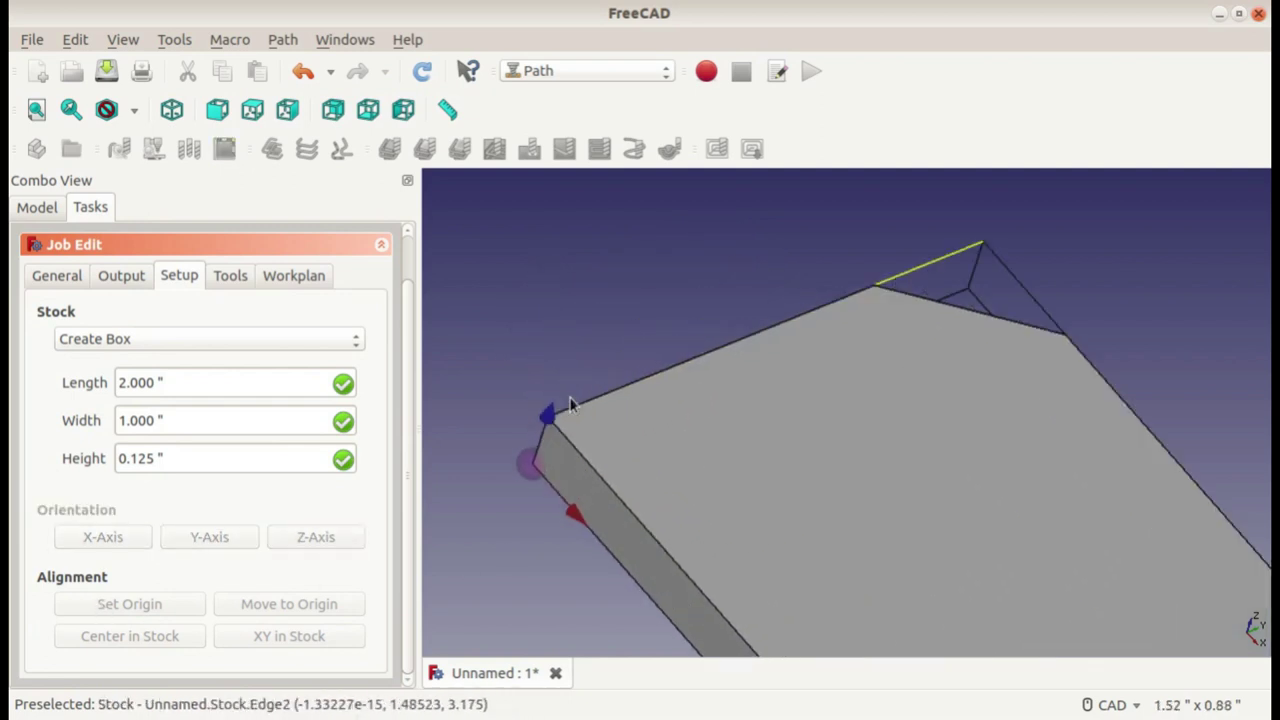
scroll(570, 403, "up", 4)
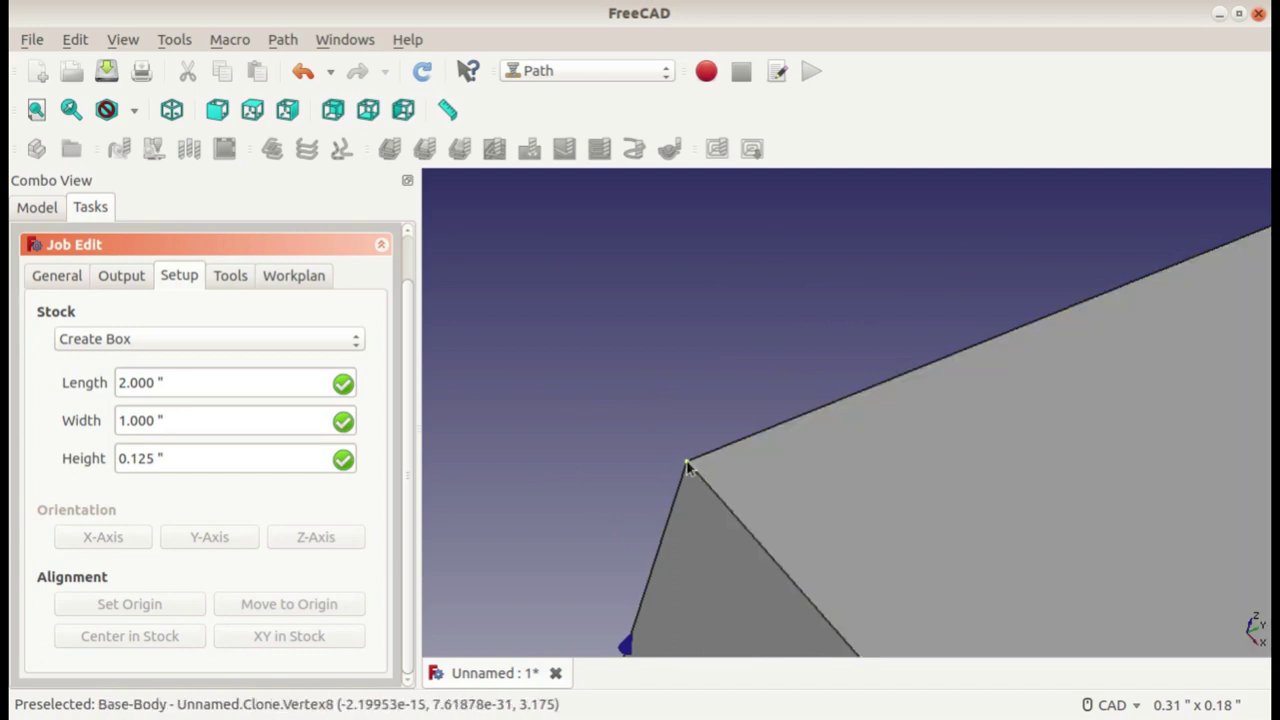
left_click(687, 466)
scroll(600, 498, "down", 5)
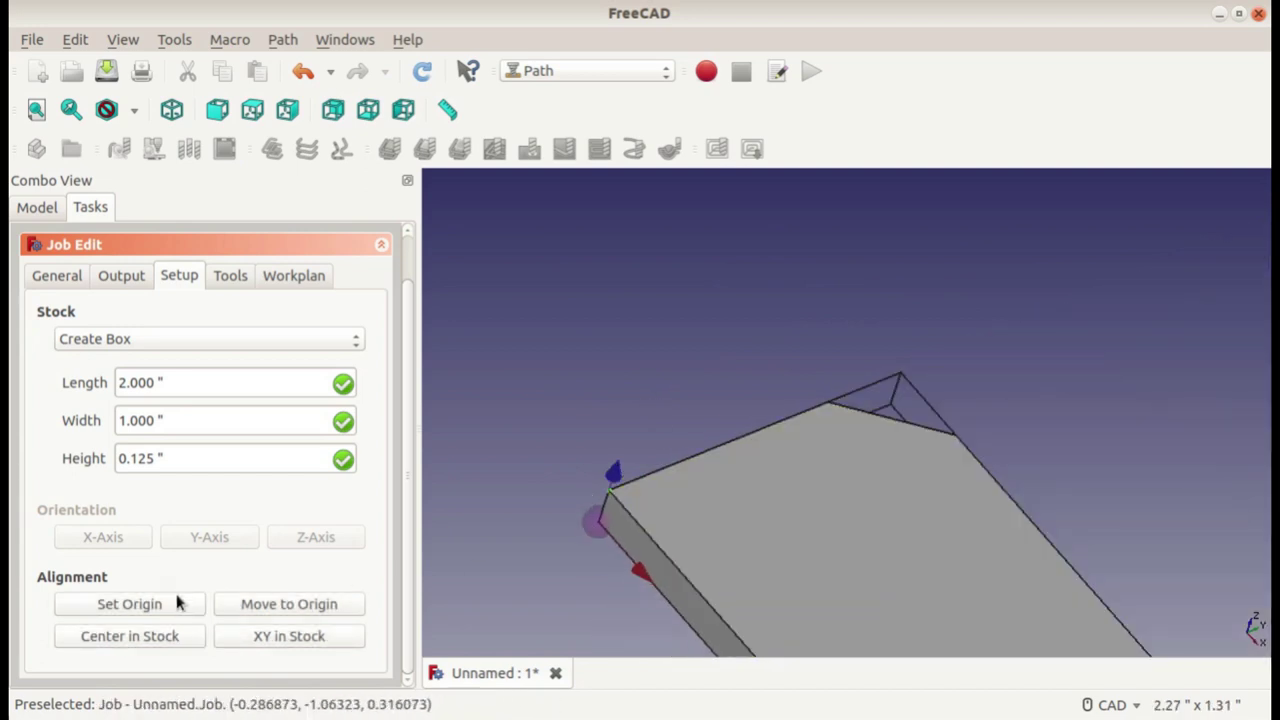
left_click(134, 604)
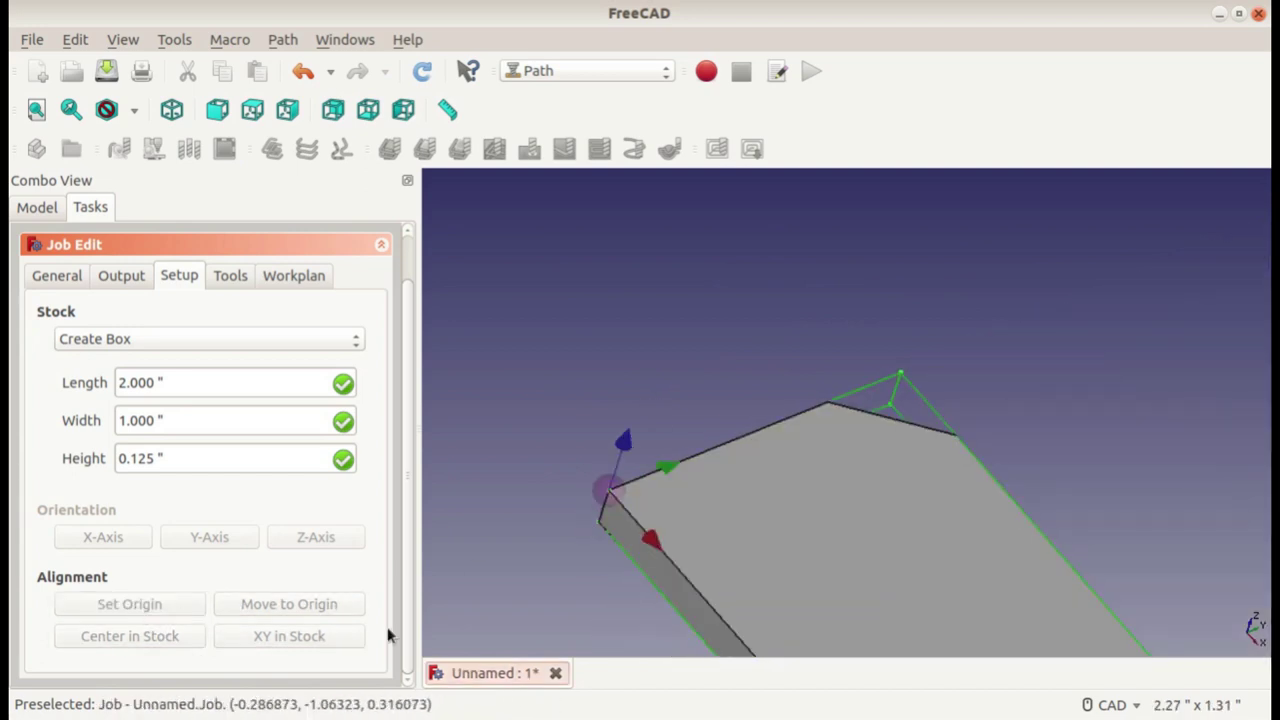
scroll(583, 624, "down", 4)
scroll(614, 533, "up", 2)
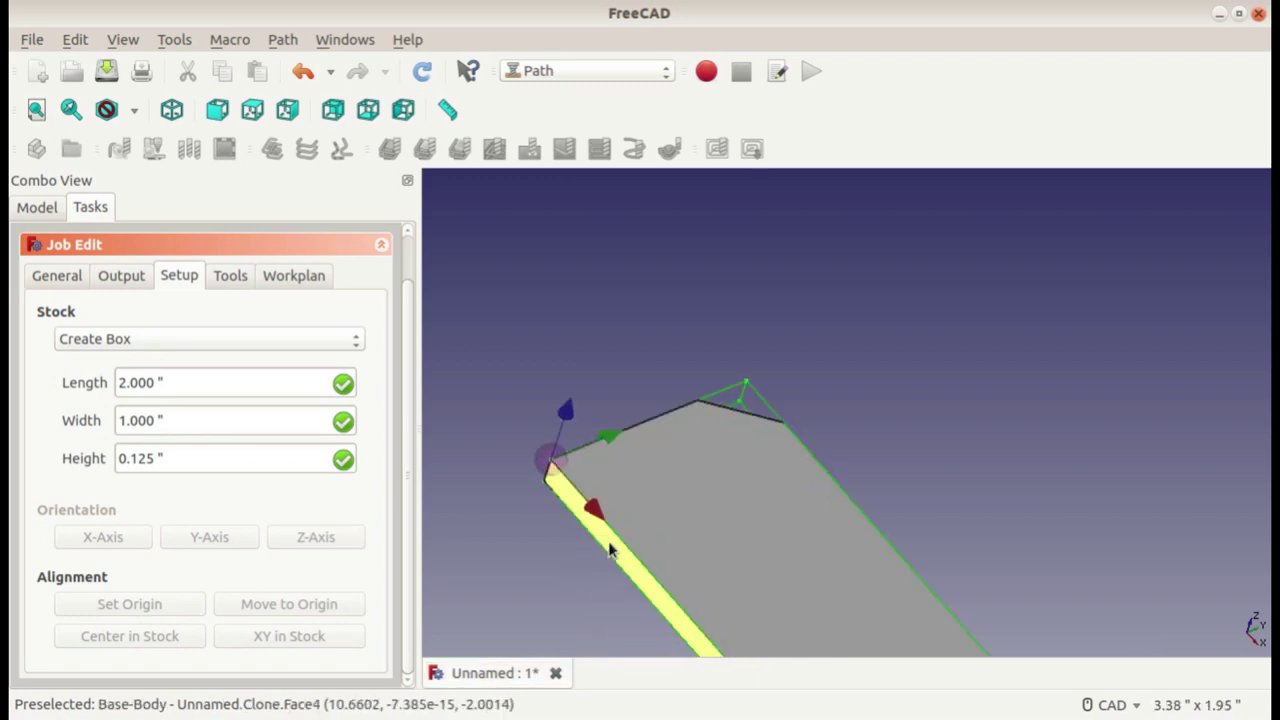
scroll(608, 414, "up", 4)
scroll(587, 386, "down", 2)
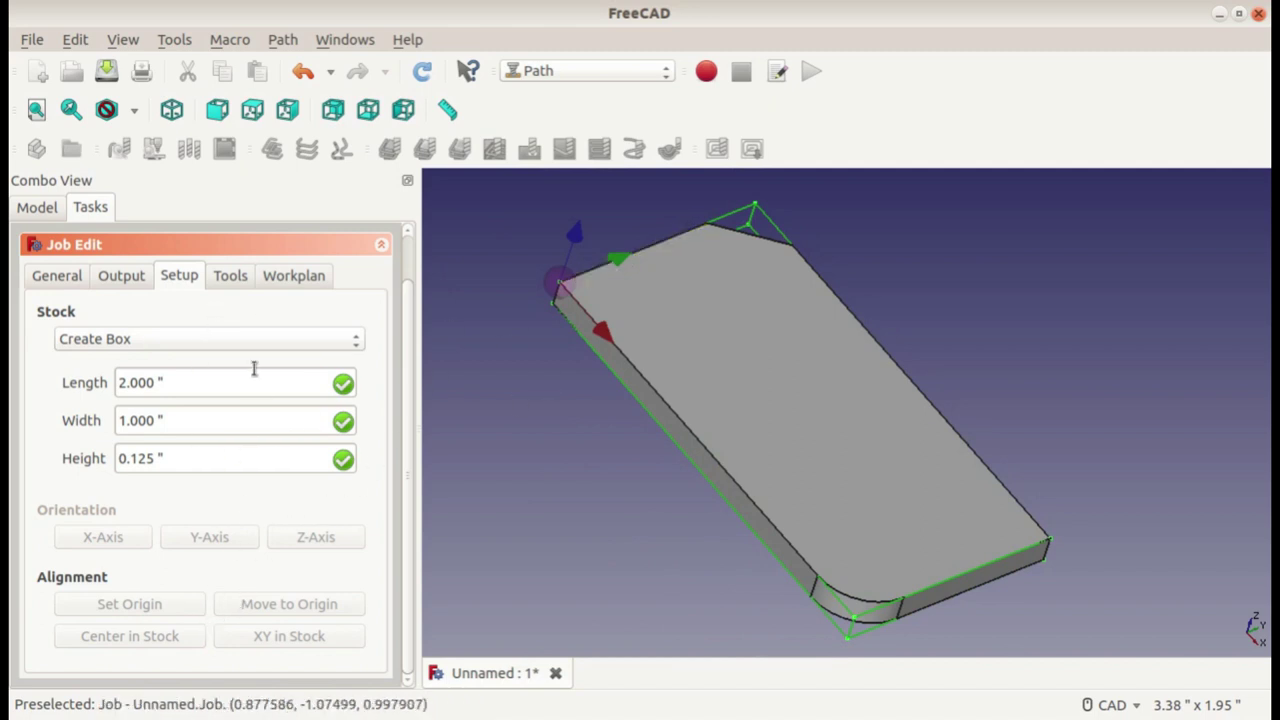
- Add a tool controller for the 0.25" Carbide Endmill from the tool library
left_click(230, 278)
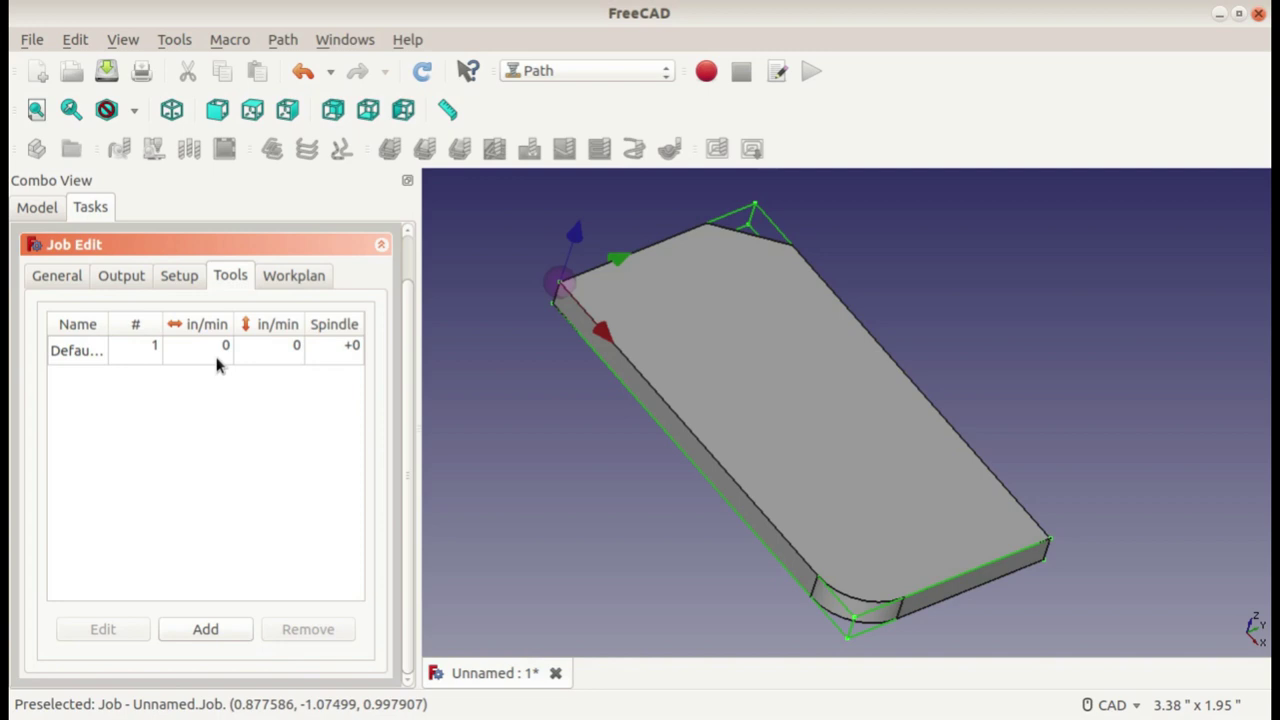
left_click(215, 629)
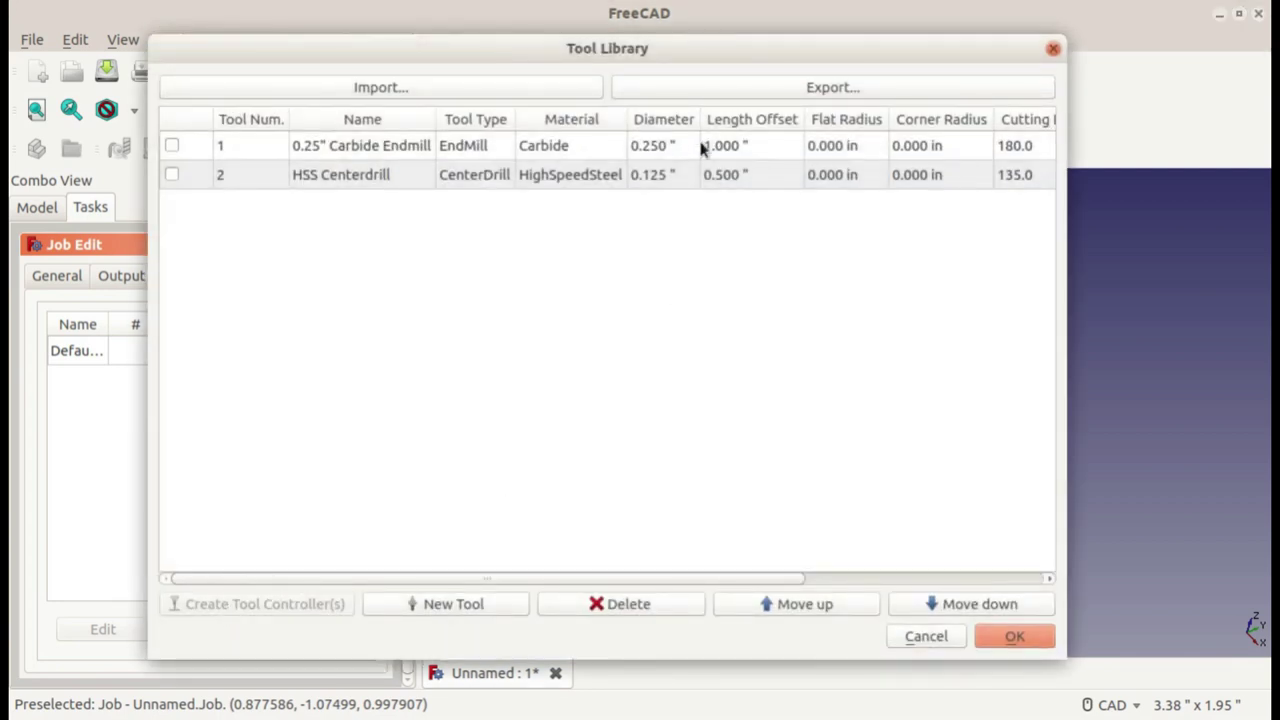
left_click(172, 145)
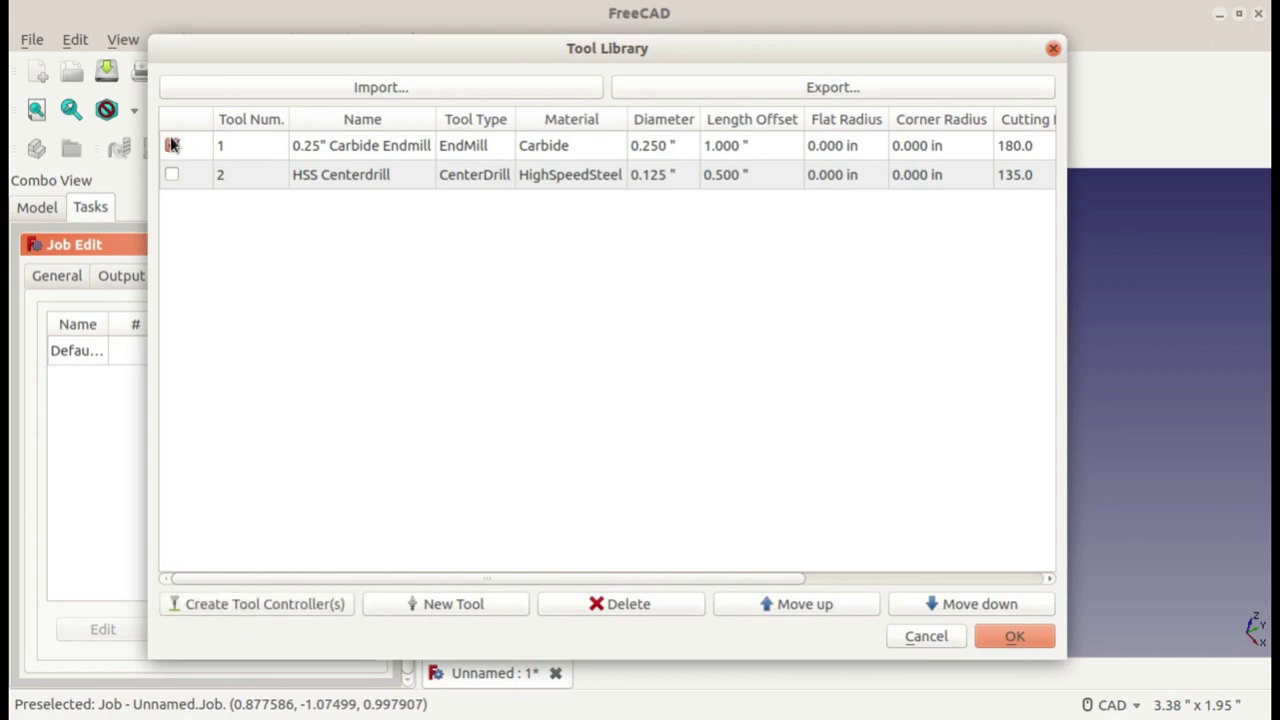
left_click(252, 606)
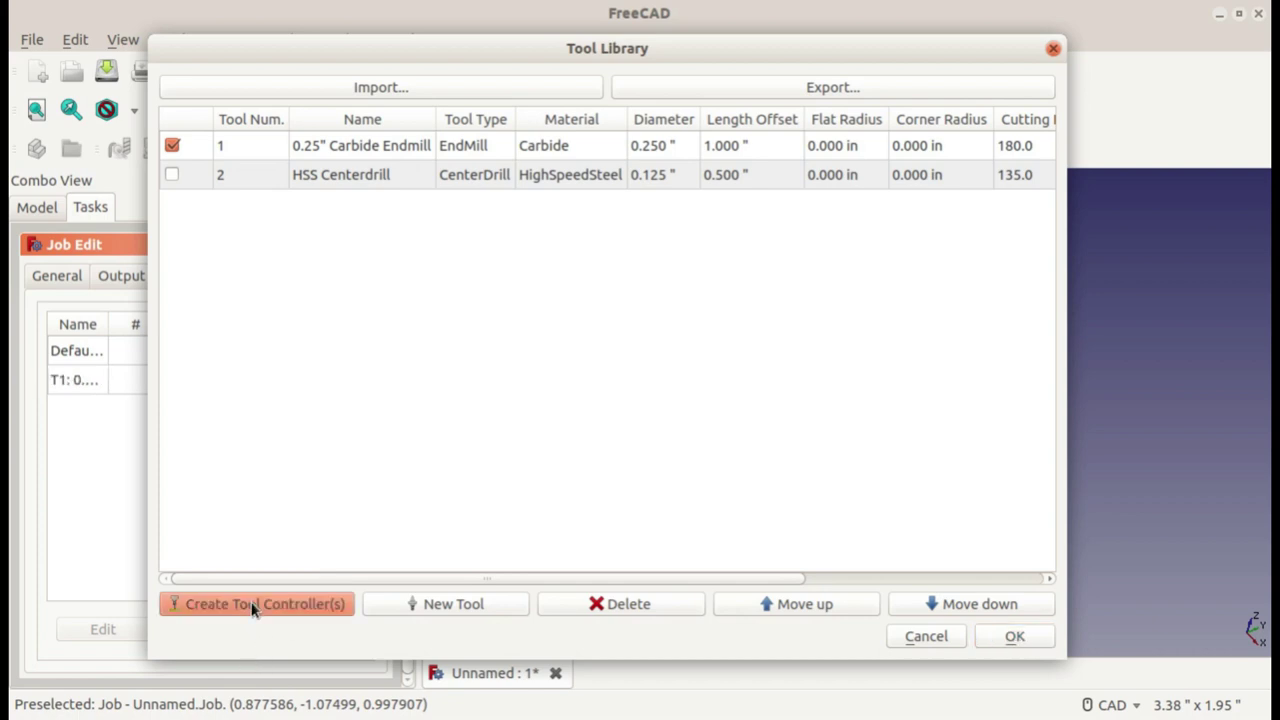
left_click(1008, 637)
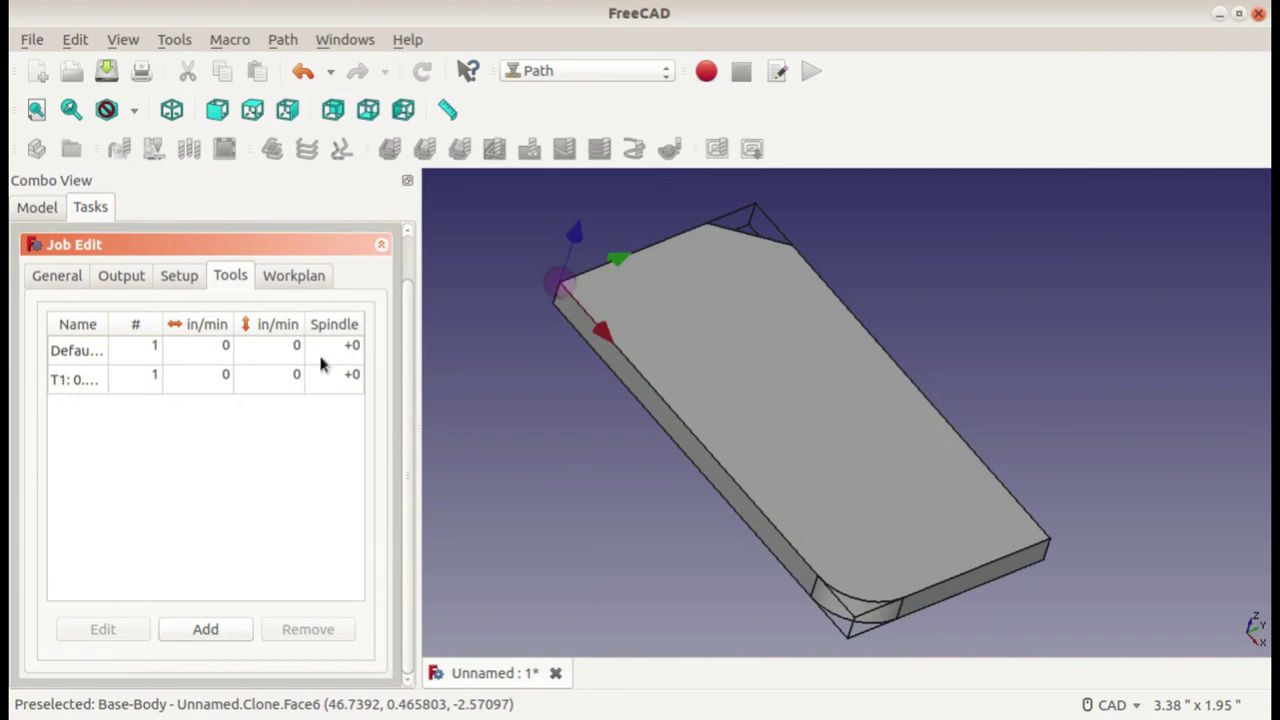
- Remove the Default tool controller and set T1's horizontal and vertical feeds to 20 in/min
left_click(228, 350)
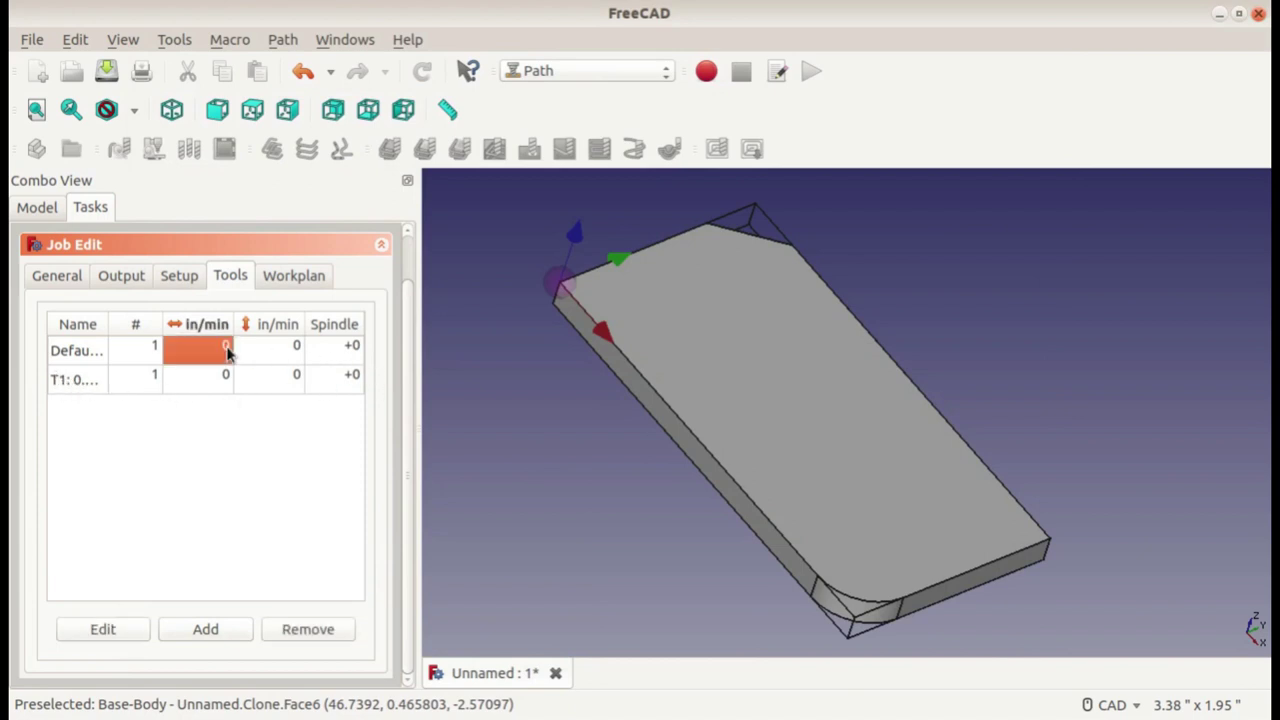
left_click(314, 630)
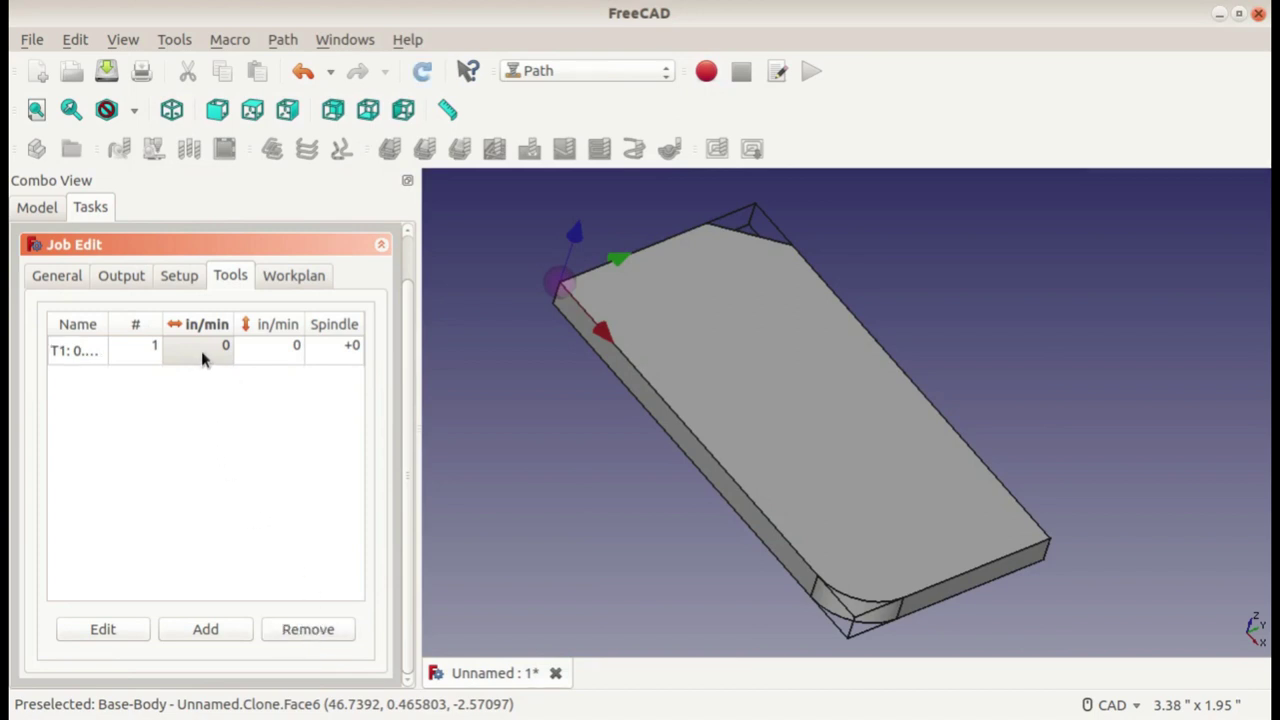
left_click(207, 360)
double_click(207, 350)
type("20")
left_click(286, 360)
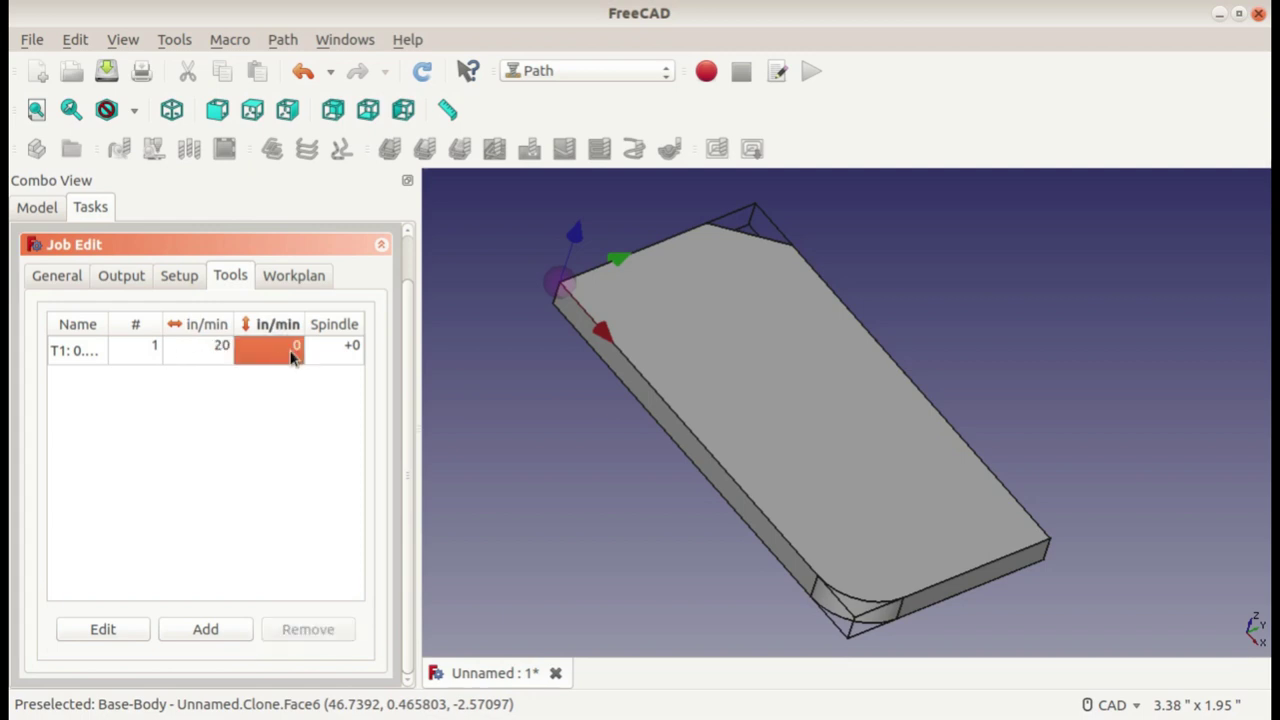
double_click(293, 353)
type("20")
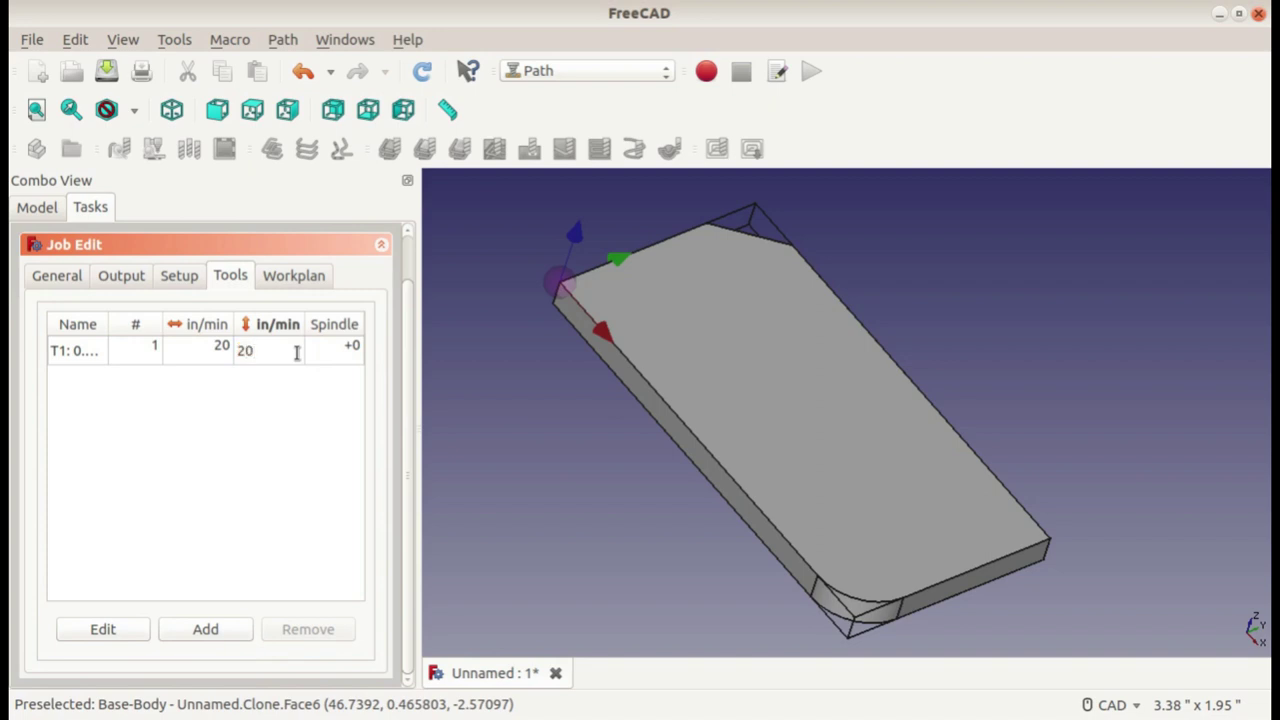
key("Return")
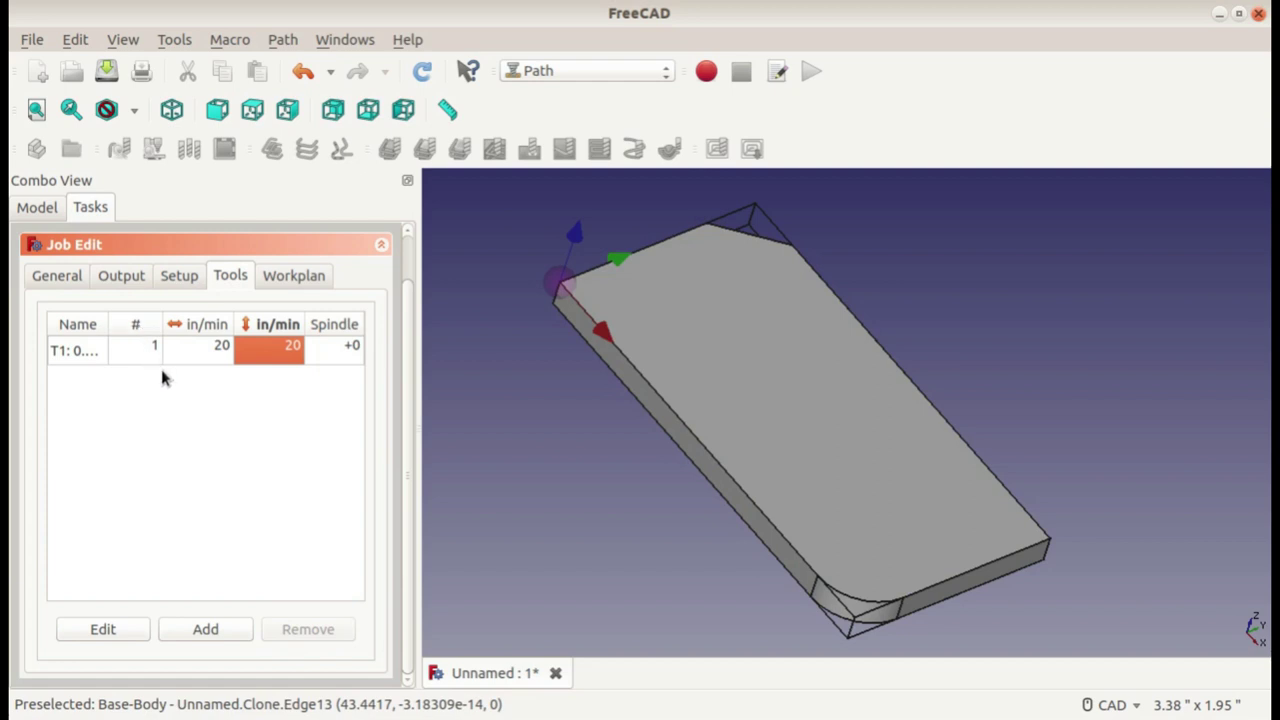
- Review the job's workplan and confirm the job setup
left_click(274, 279)
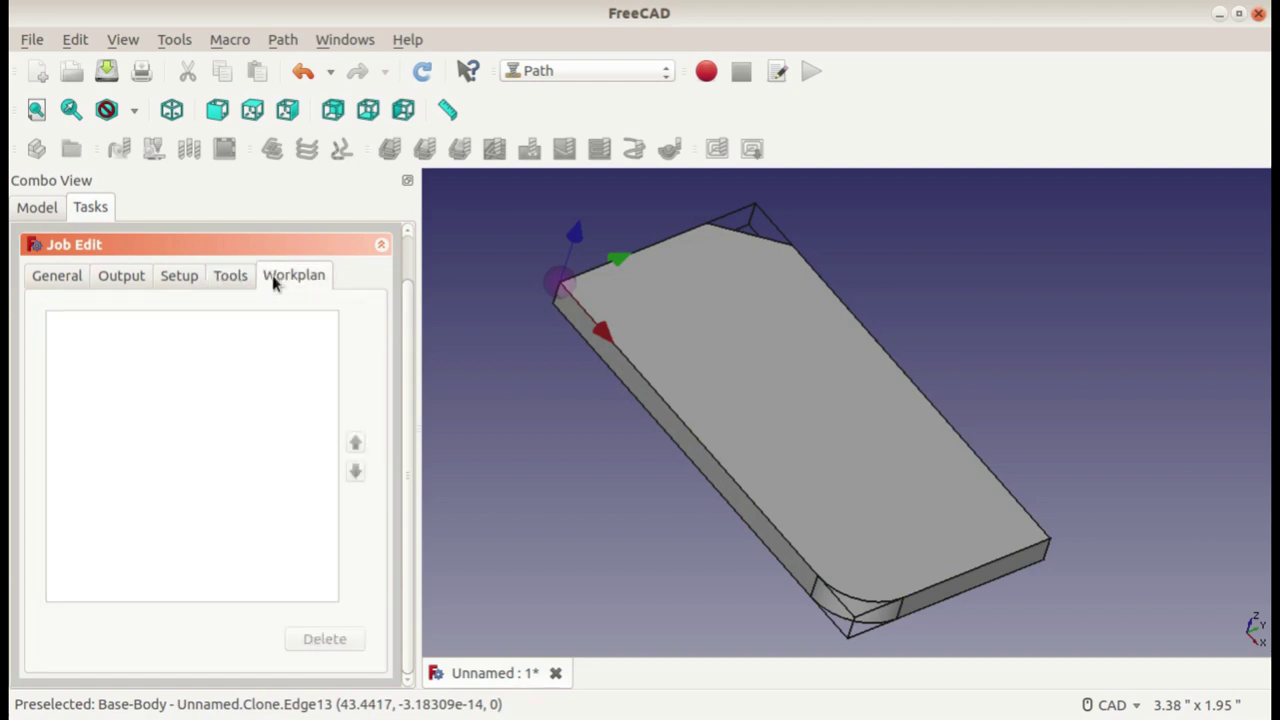
scroll(239, 527, "up", 2)
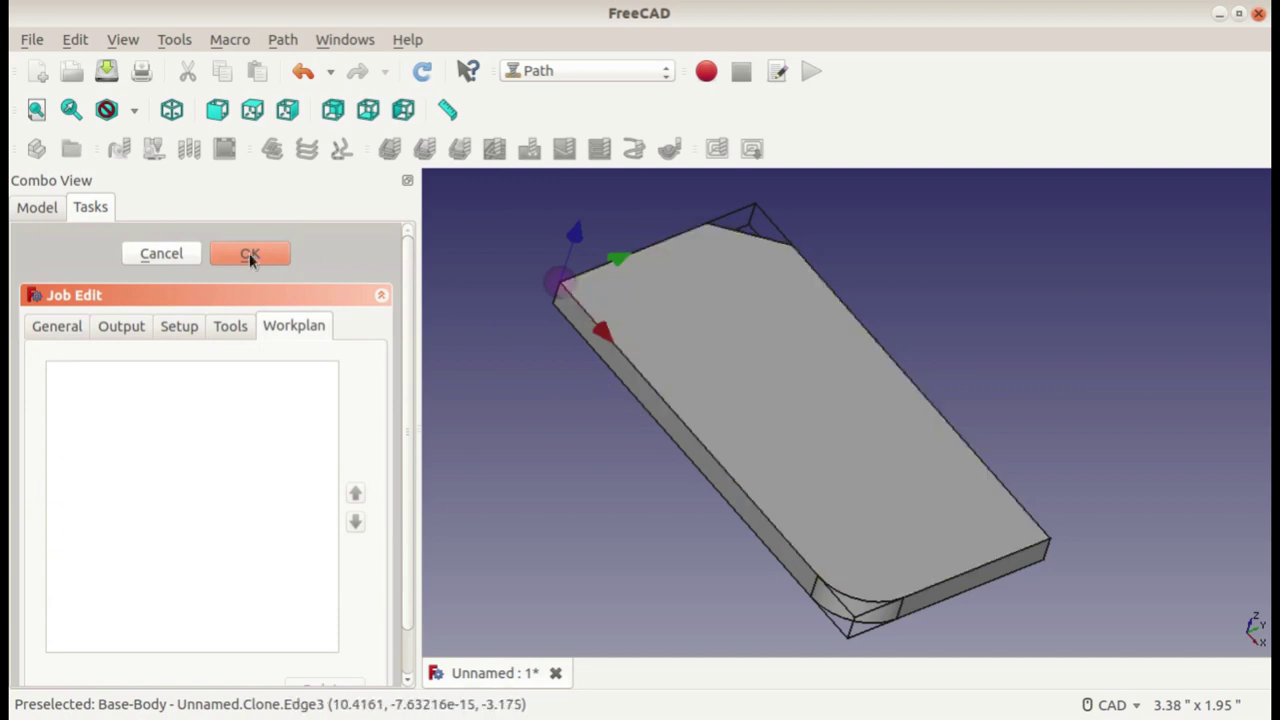
left_click(249, 254)
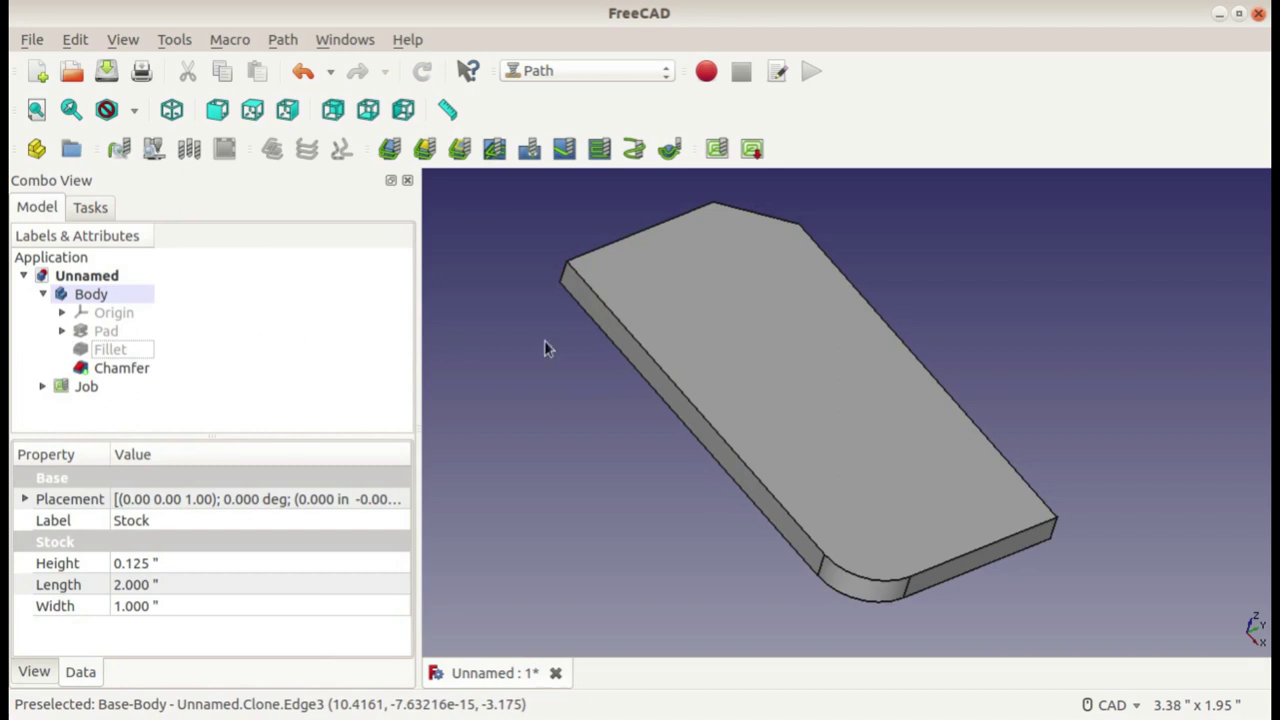
- Expand the Job in the tree and select the T1: 0.25" Carbide Endmill tool controller
left_click(41, 294)
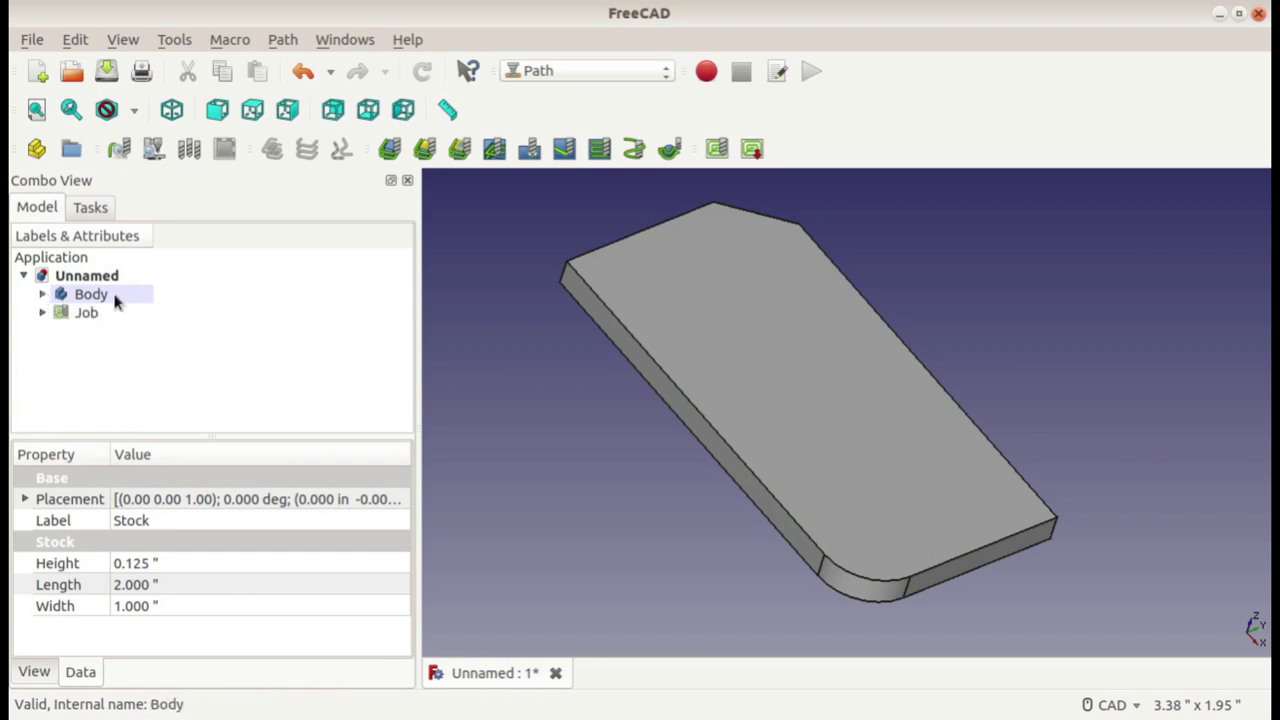
left_click(44, 295)
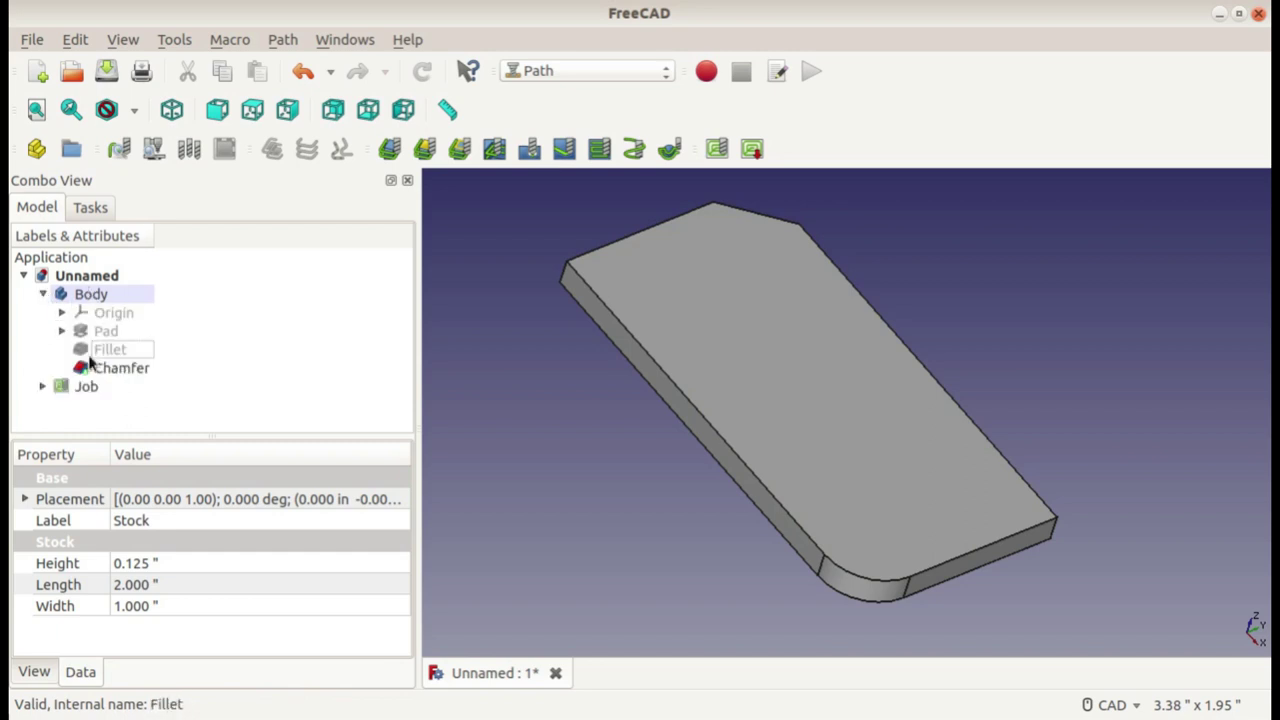
left_click(44, 295)
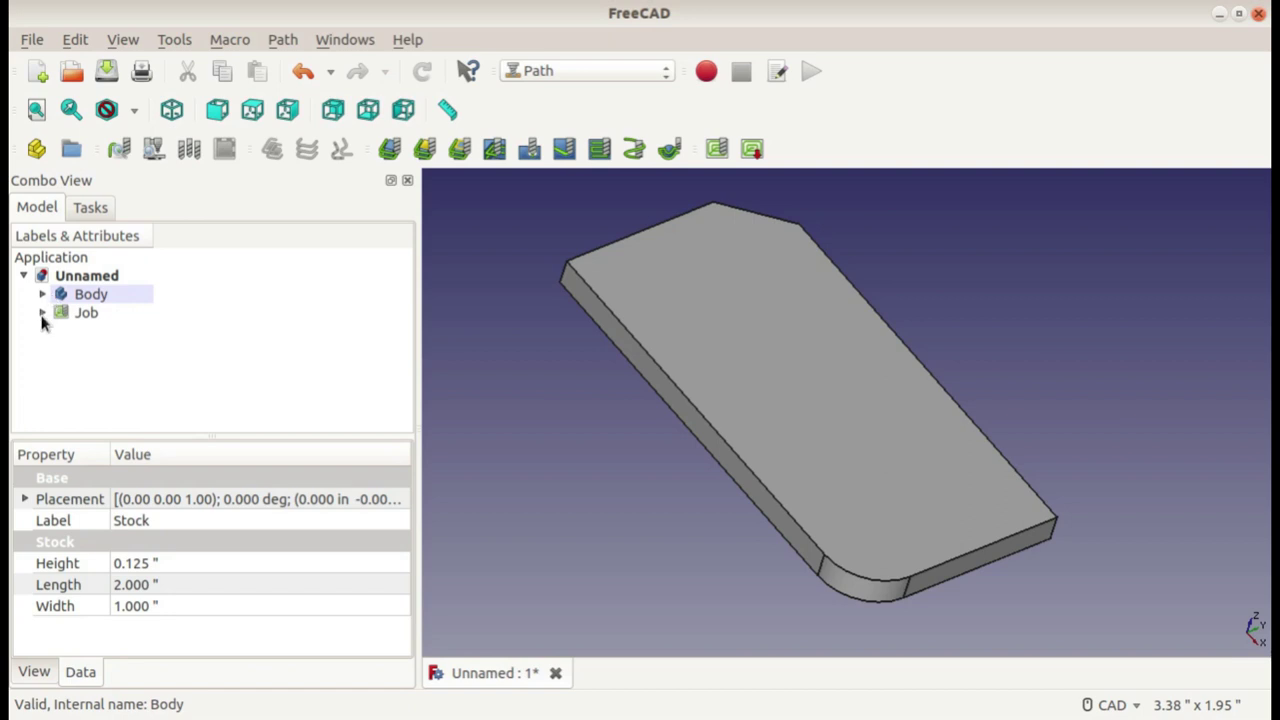
left_click(43, 313)
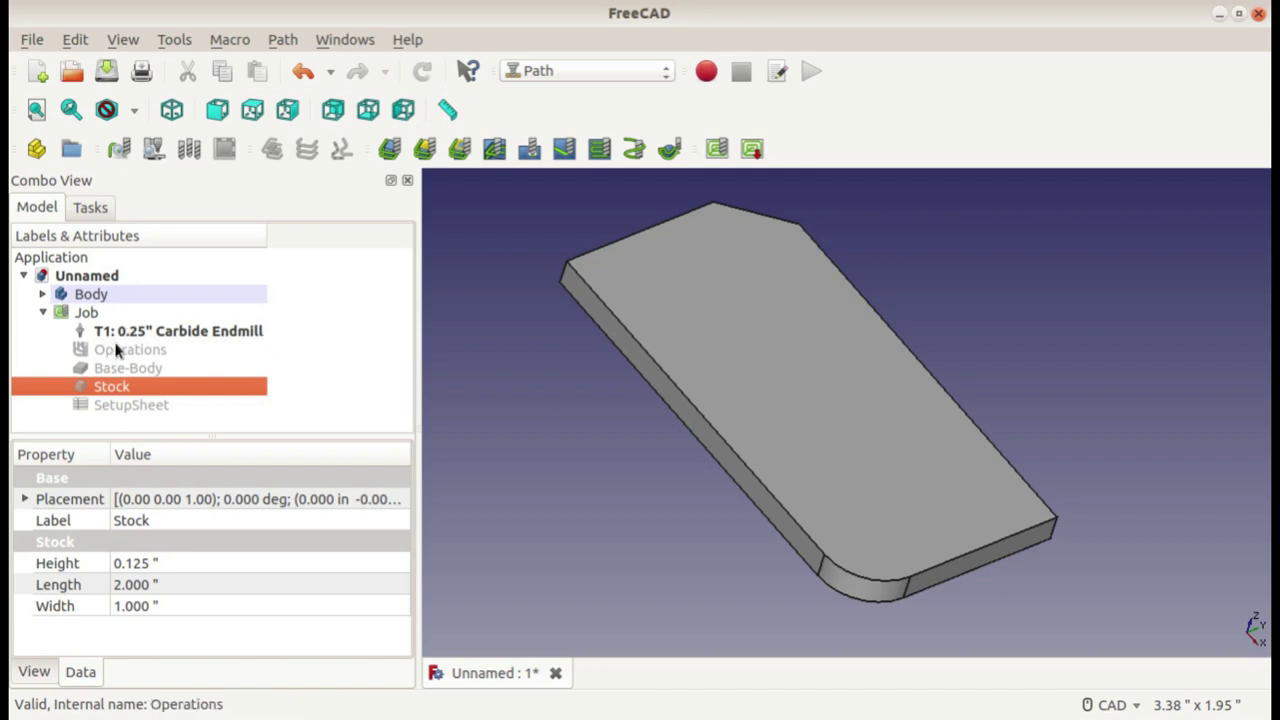
left_click(229, 335)
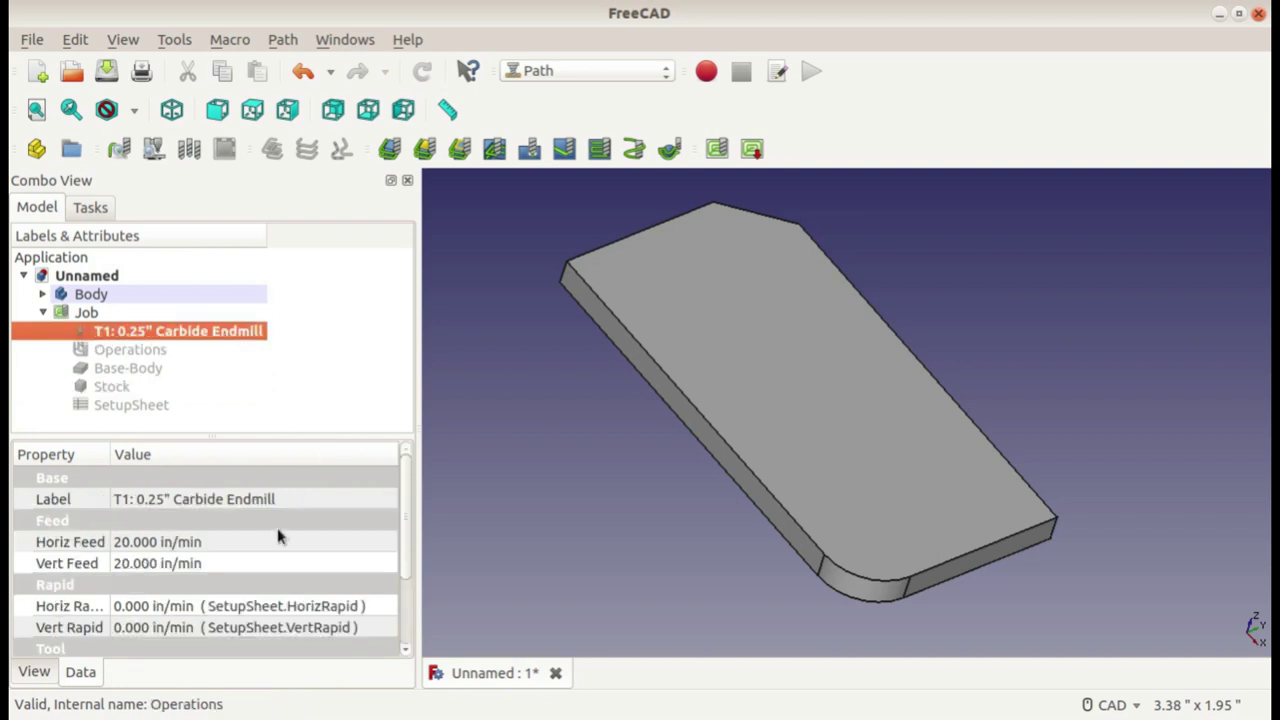
scroll(265, 532, "down", 1)
left_click(191, 334)
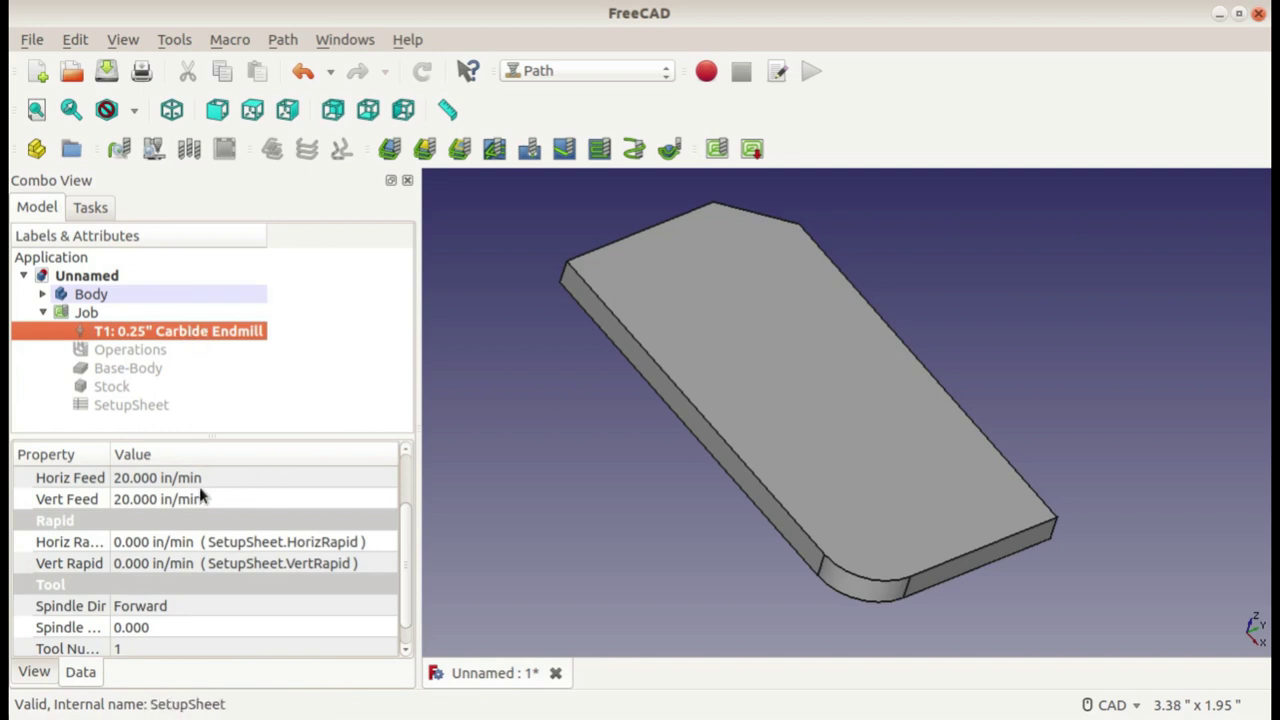
scroll(195, 500, "up", 1)
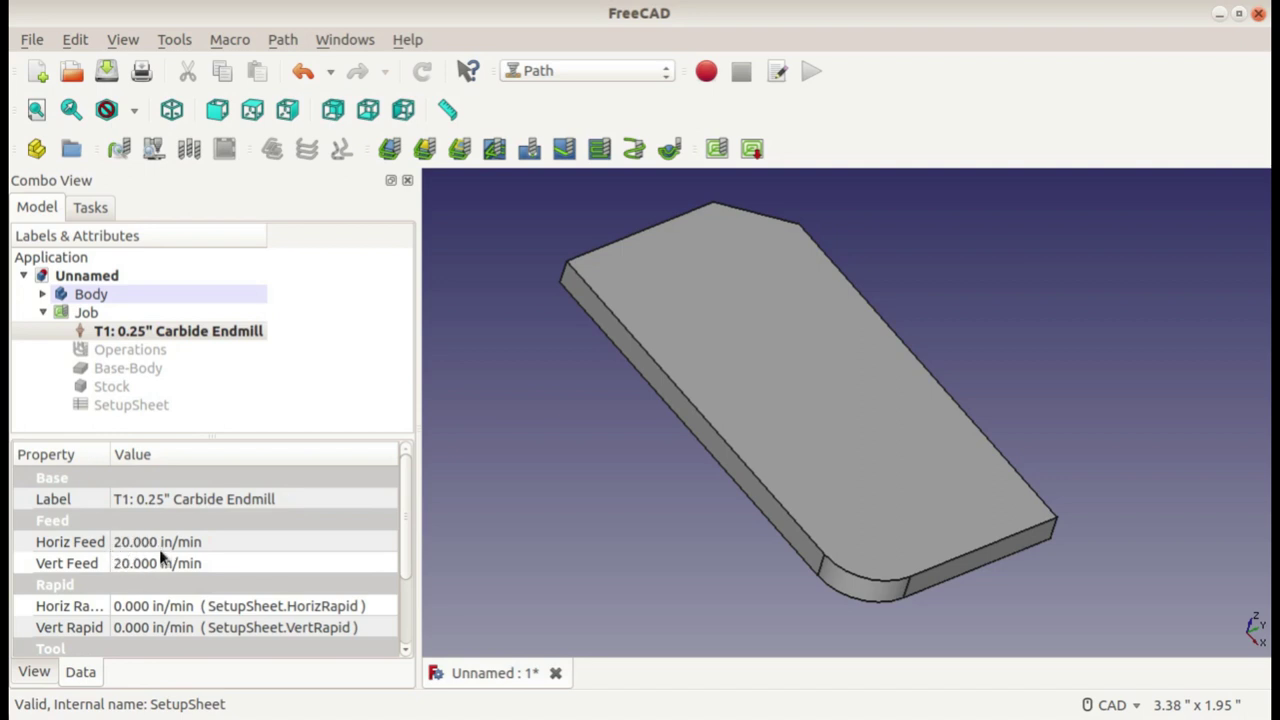
scroll(160, 549, "down", 1)
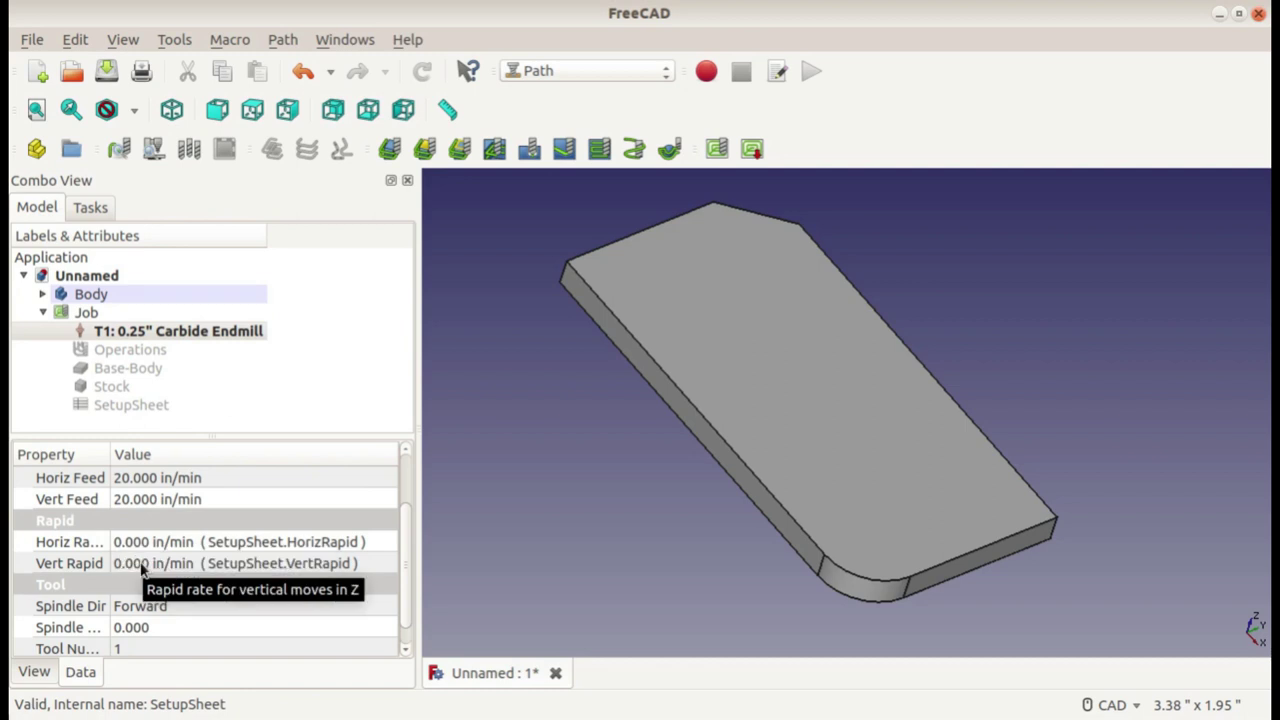
left_click(127, 546)
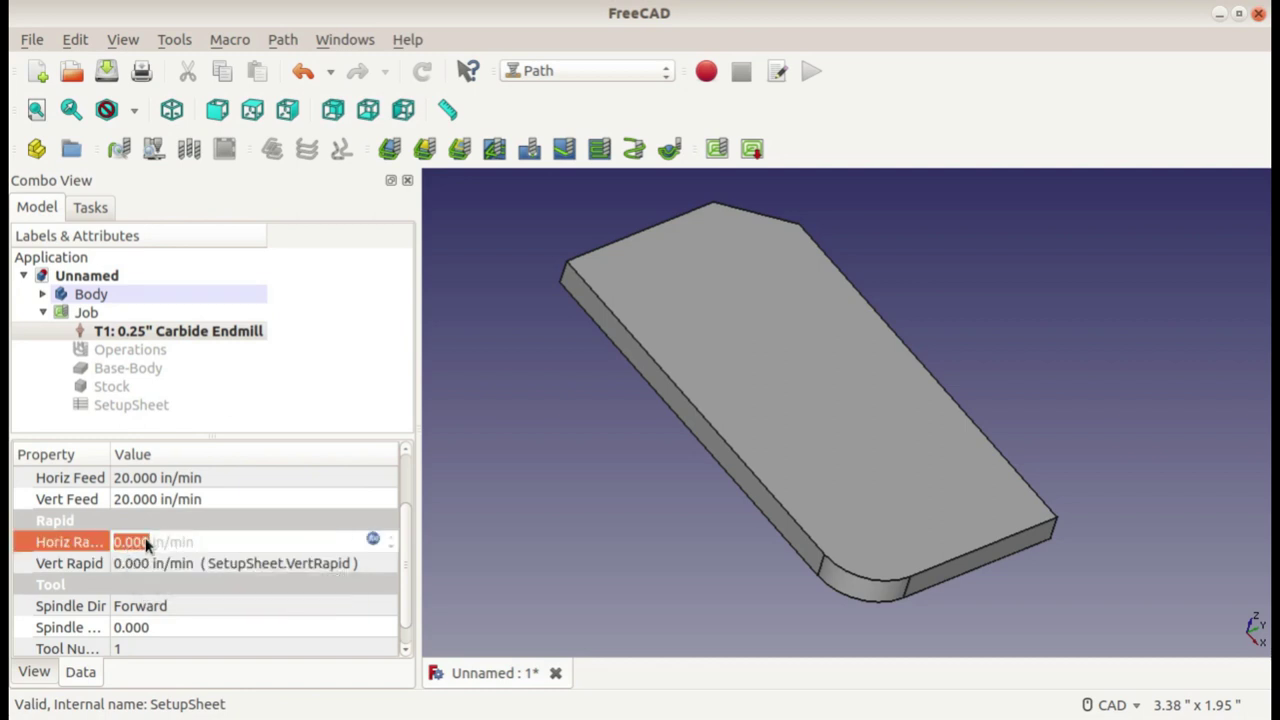
key("1")
key("0")
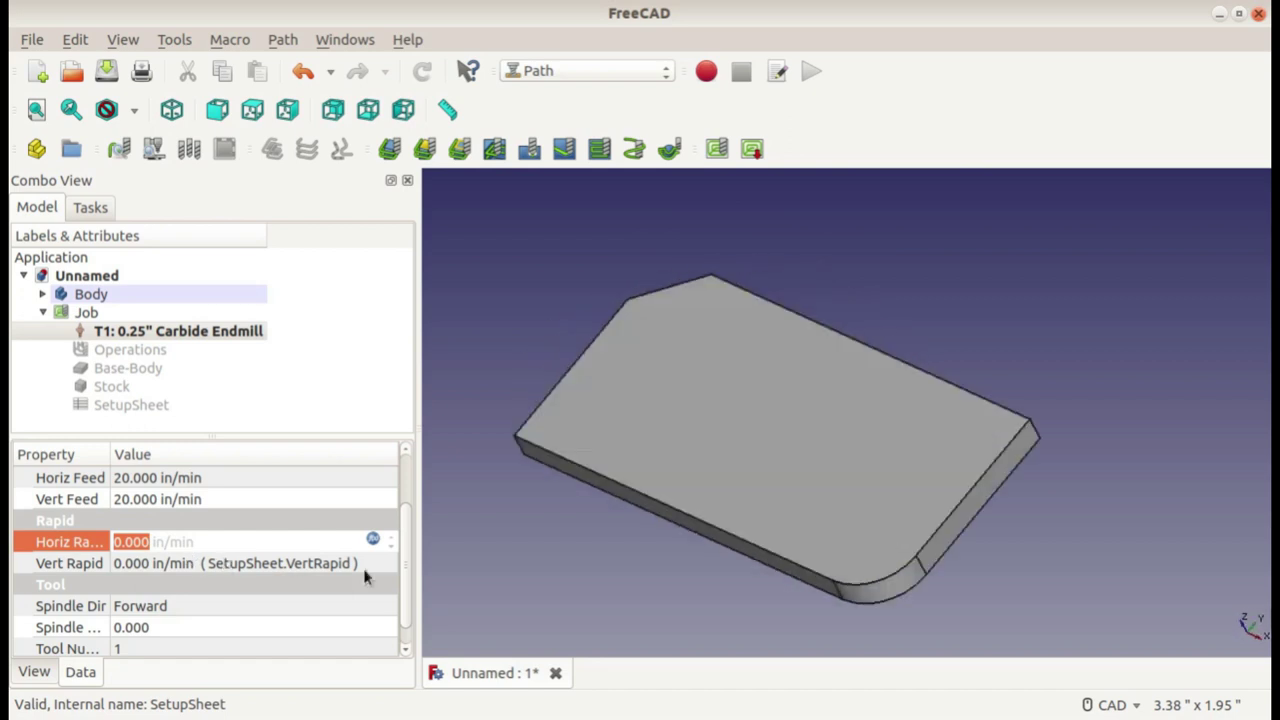
key("2")
middle_click_drag(850, 481, 900, 420)
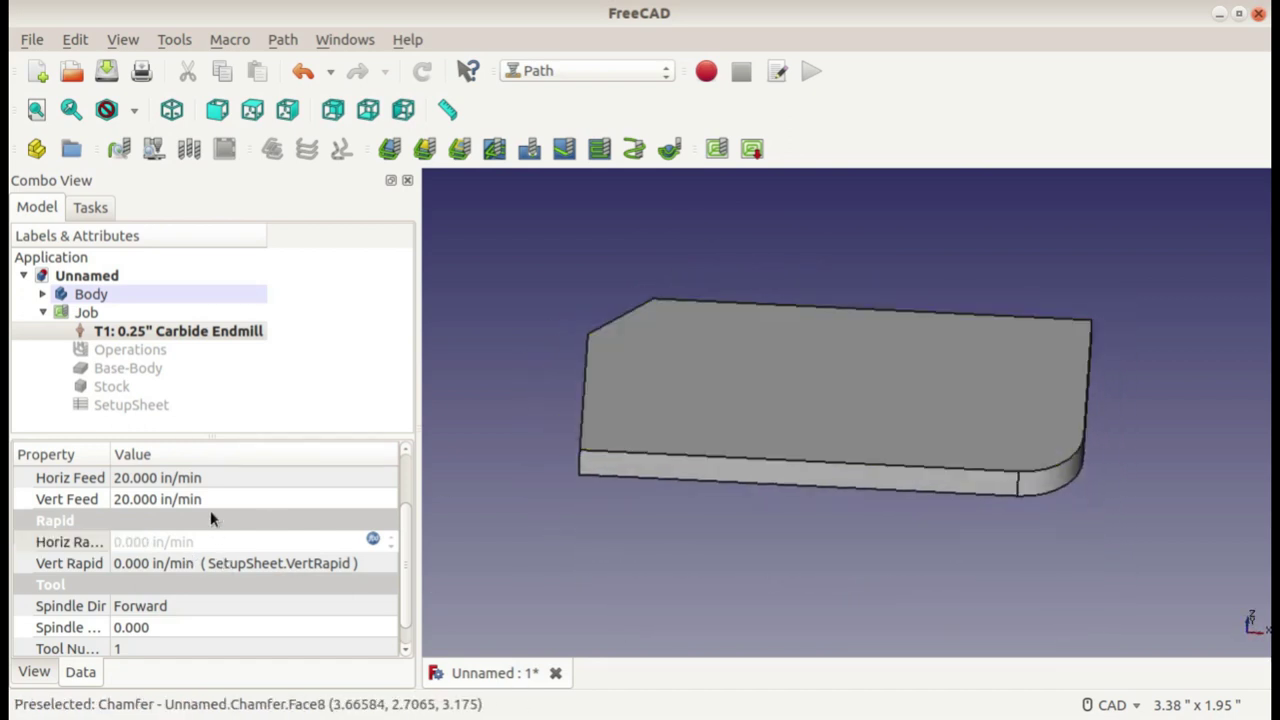
left_click(370, 540)
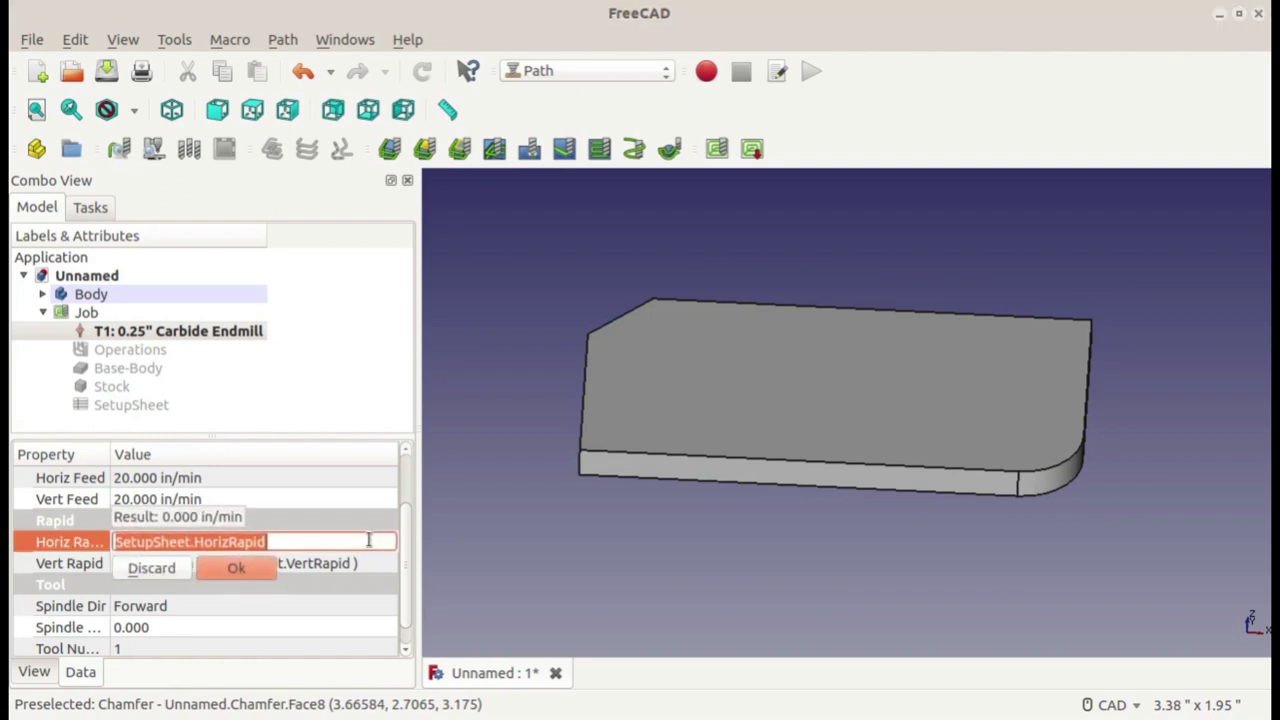
key("Escape")
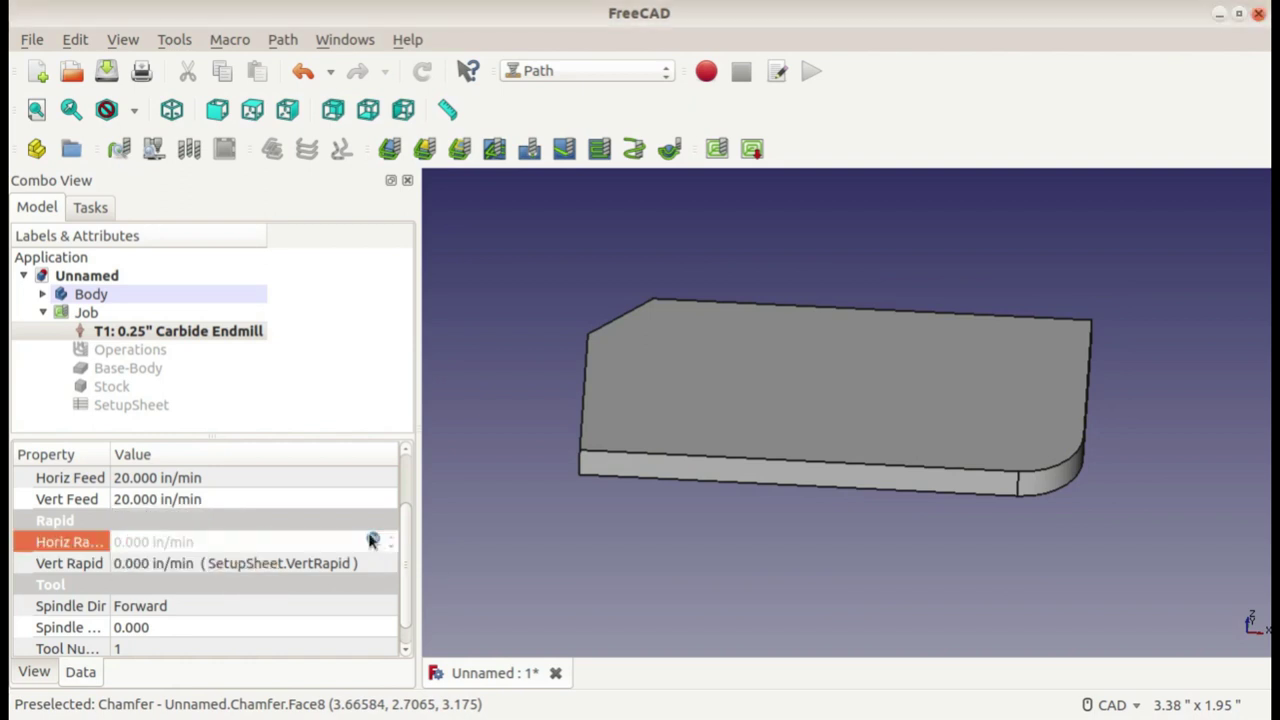
left_click(371, 537)
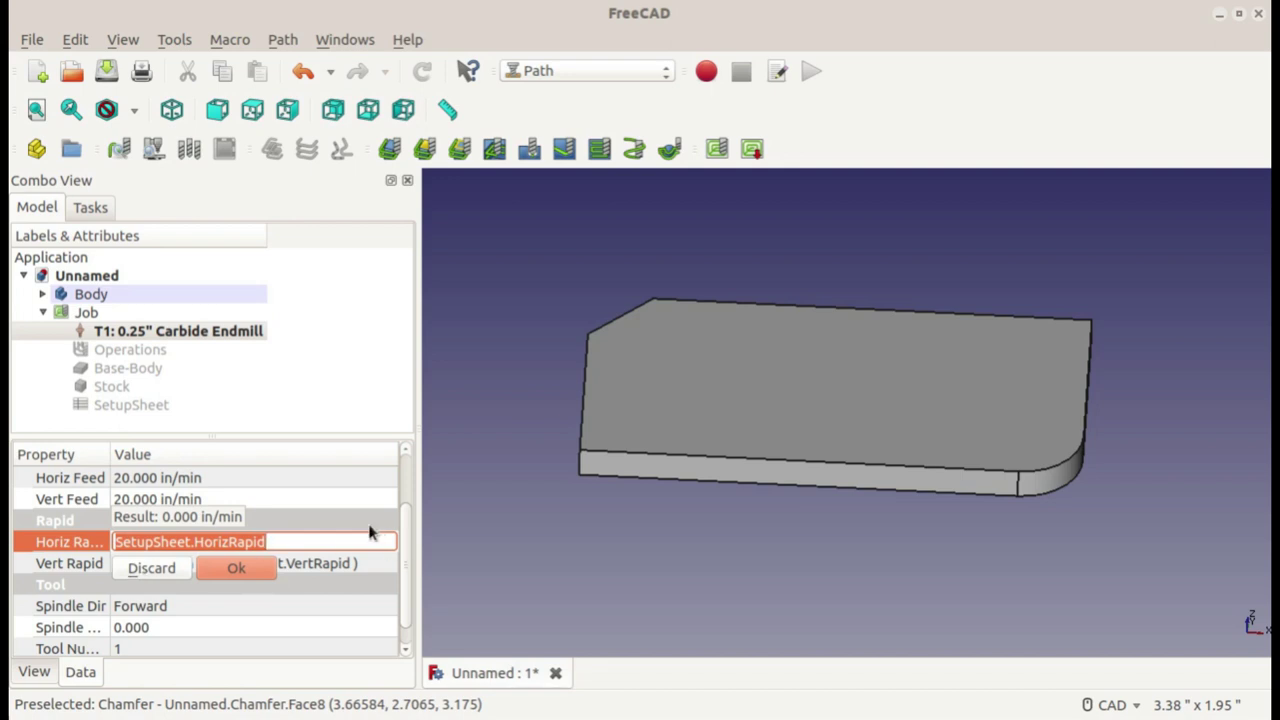
key("Return")
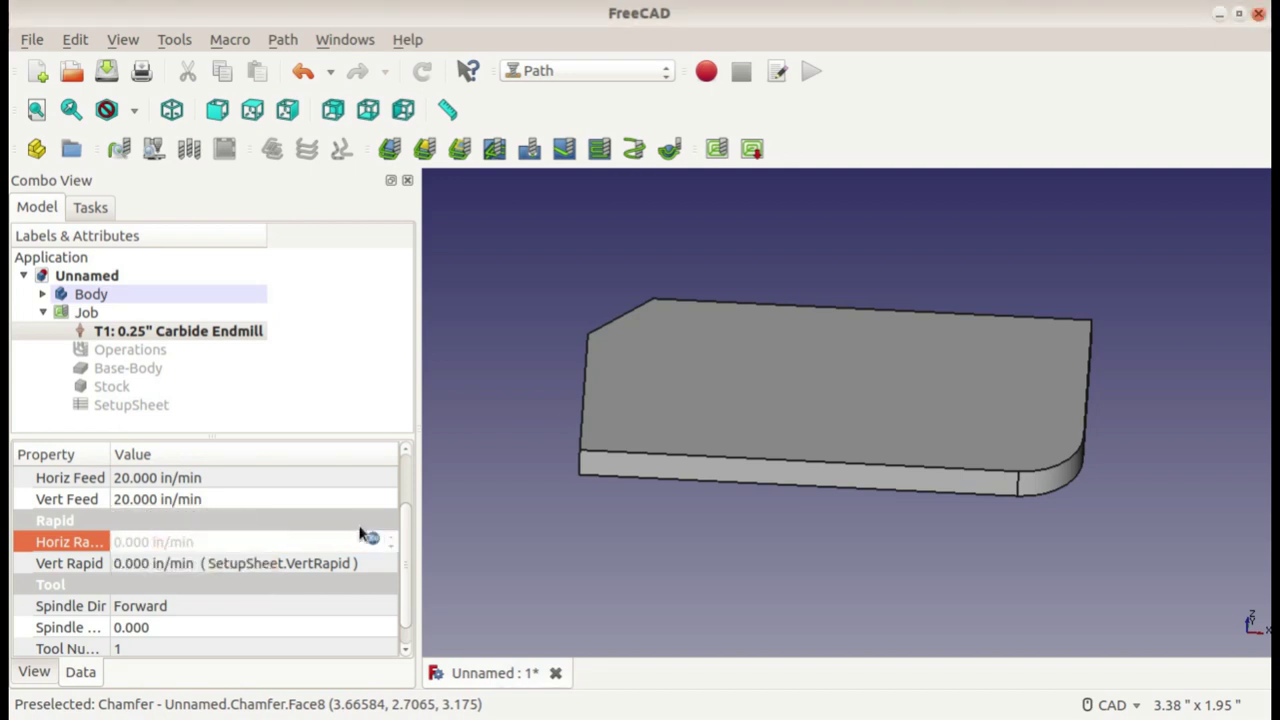
left_click(149, 408)
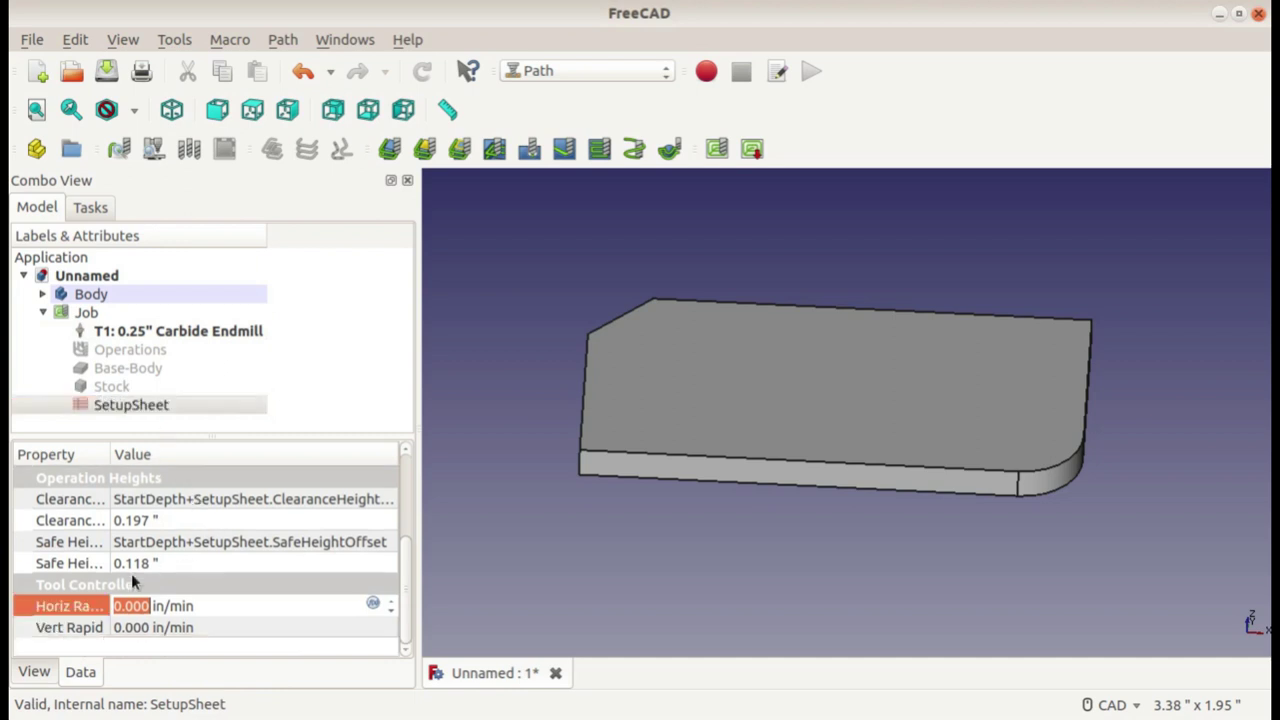
- Set the SetupSheet's horizontal rapid rate to 40 in/min
key("0")
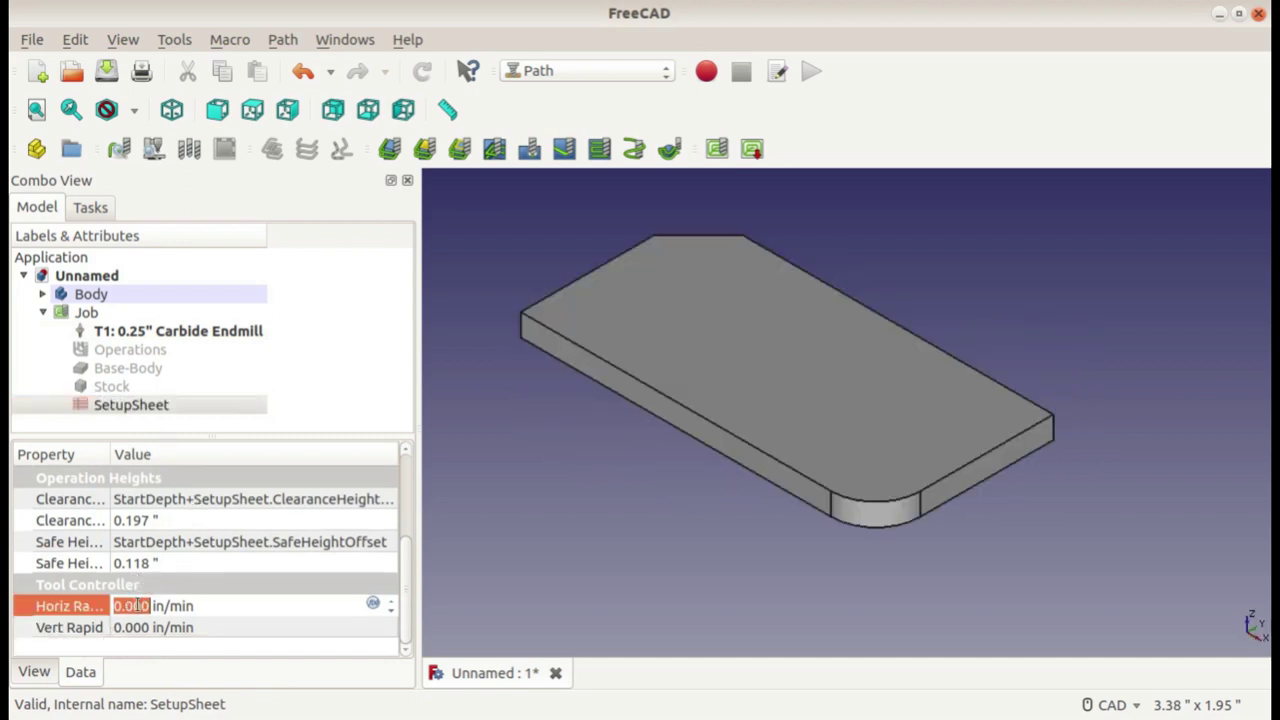
triple_click(138, 606)
left_click(151, 605)
key("BackSpace")
key("BackSpace")
key("BackSpace")
key("BackSpace")
key("BackSpace")
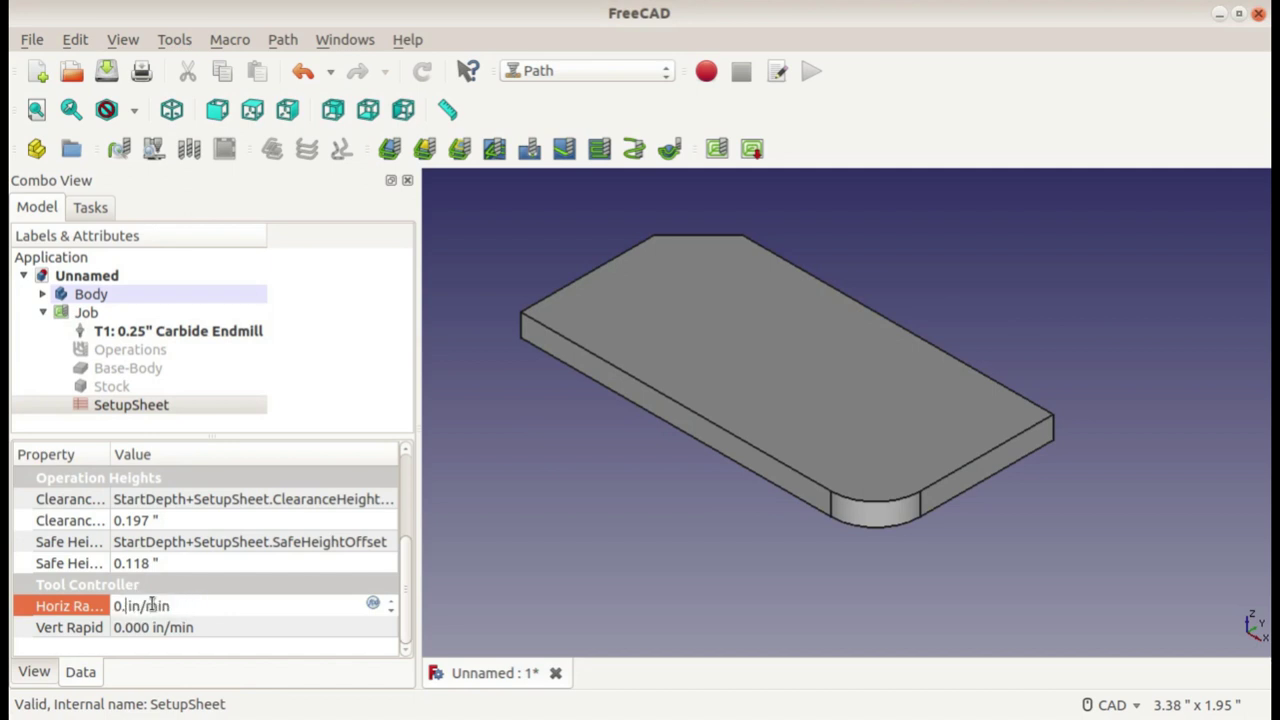
type("40")
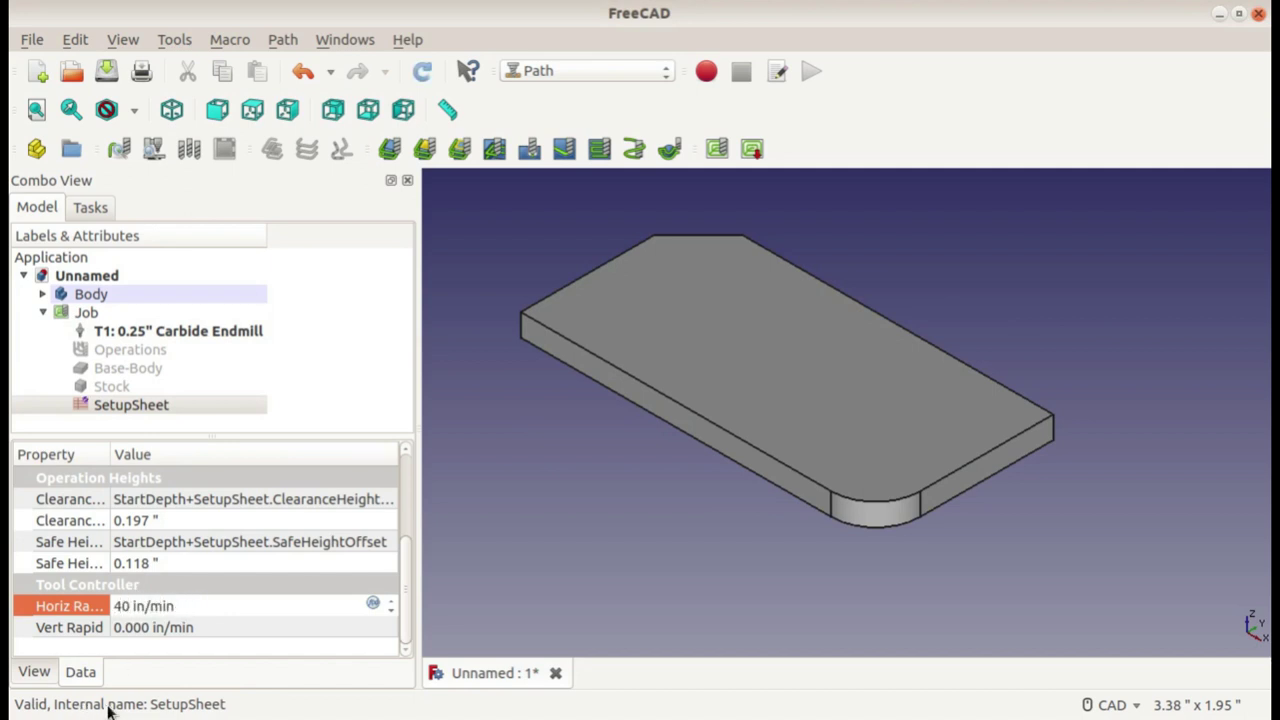
- Set the SetupSheet's vertical rapid rate to 40 in/min as well
double_click(145, 627)
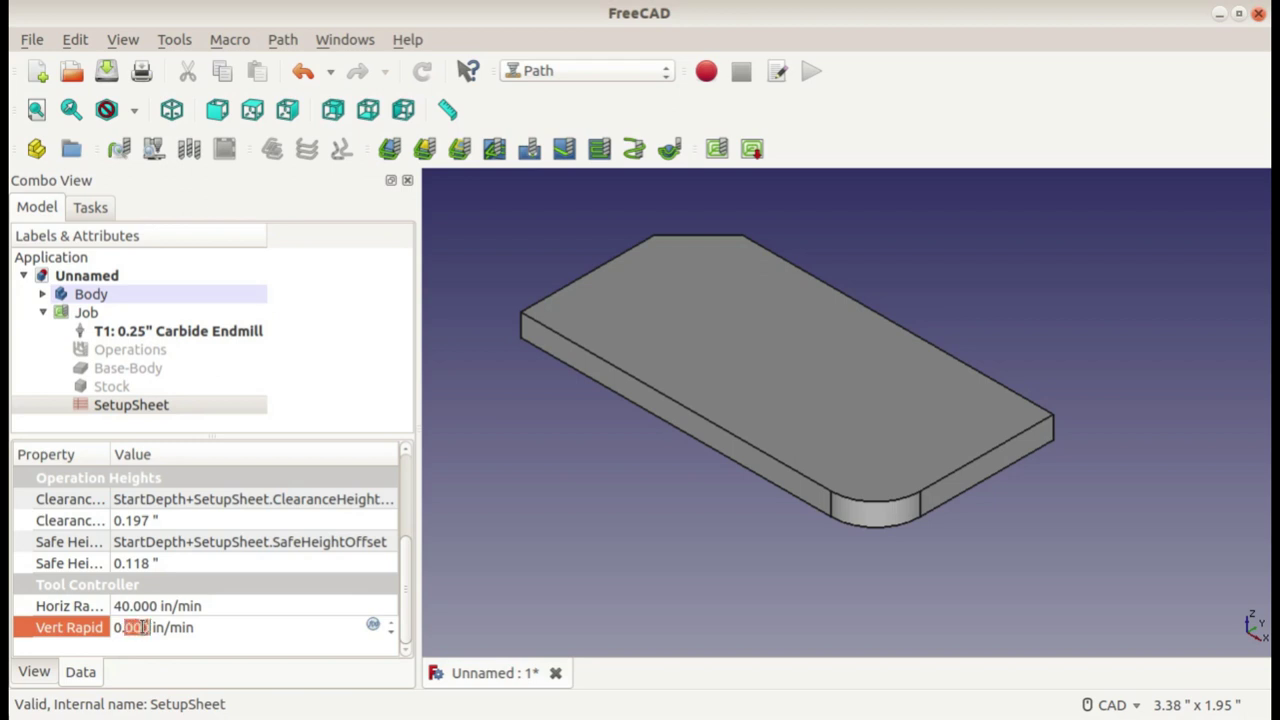
left_click_drag(150, 627, 102, 634)
type("40")
key("Return")
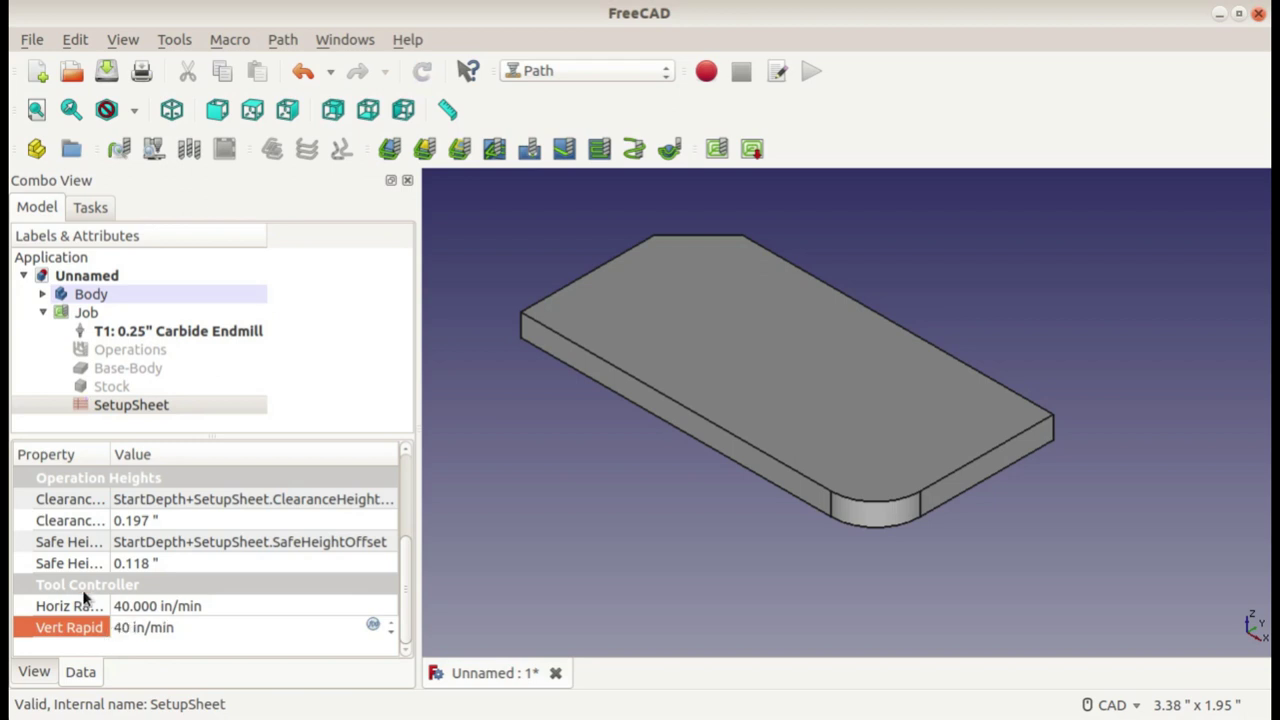
scroll(90, 600, "up", 1)
scroll(165, 505, "up", 1)
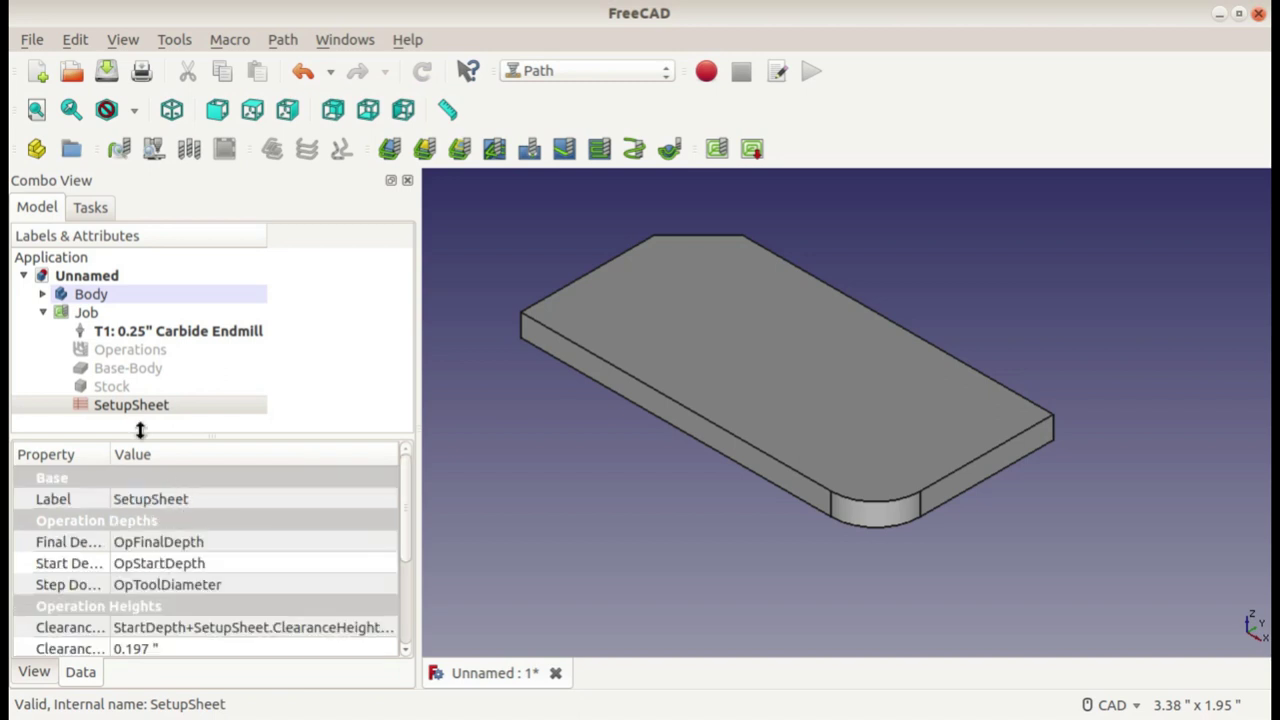
scroll(240, 530, "down", 2)
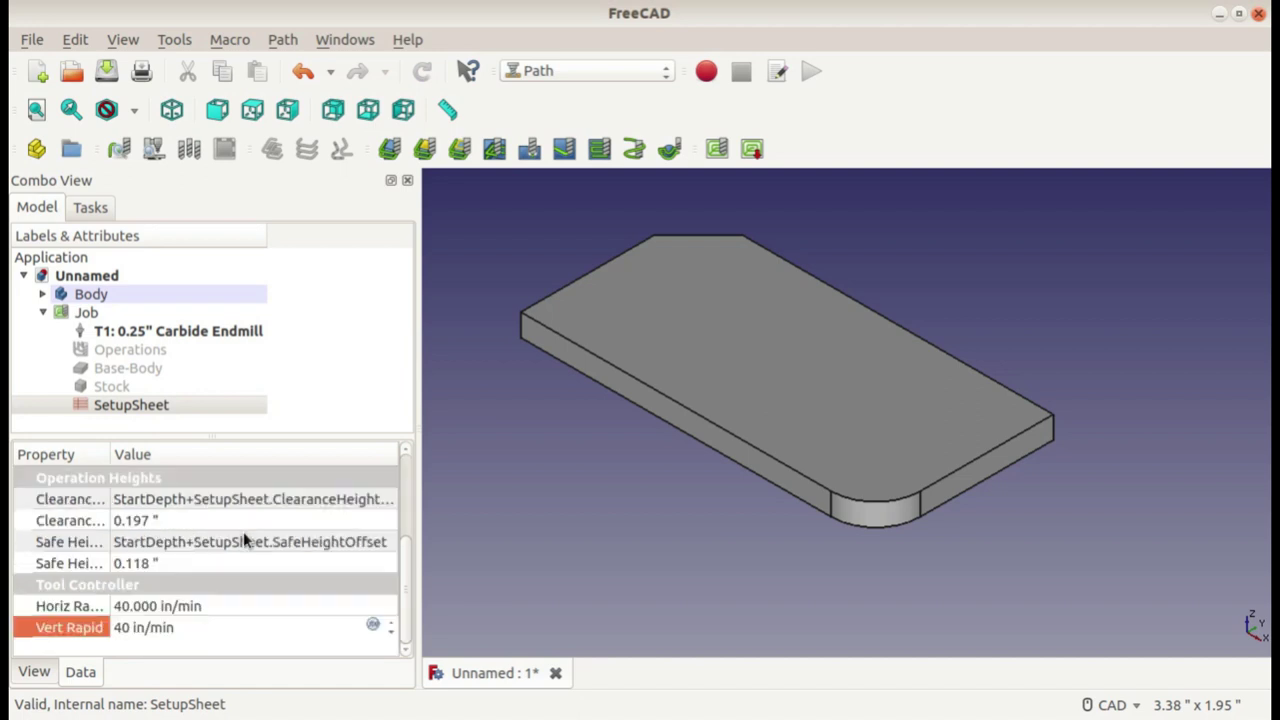
scroll(230, 545, "up", 2)
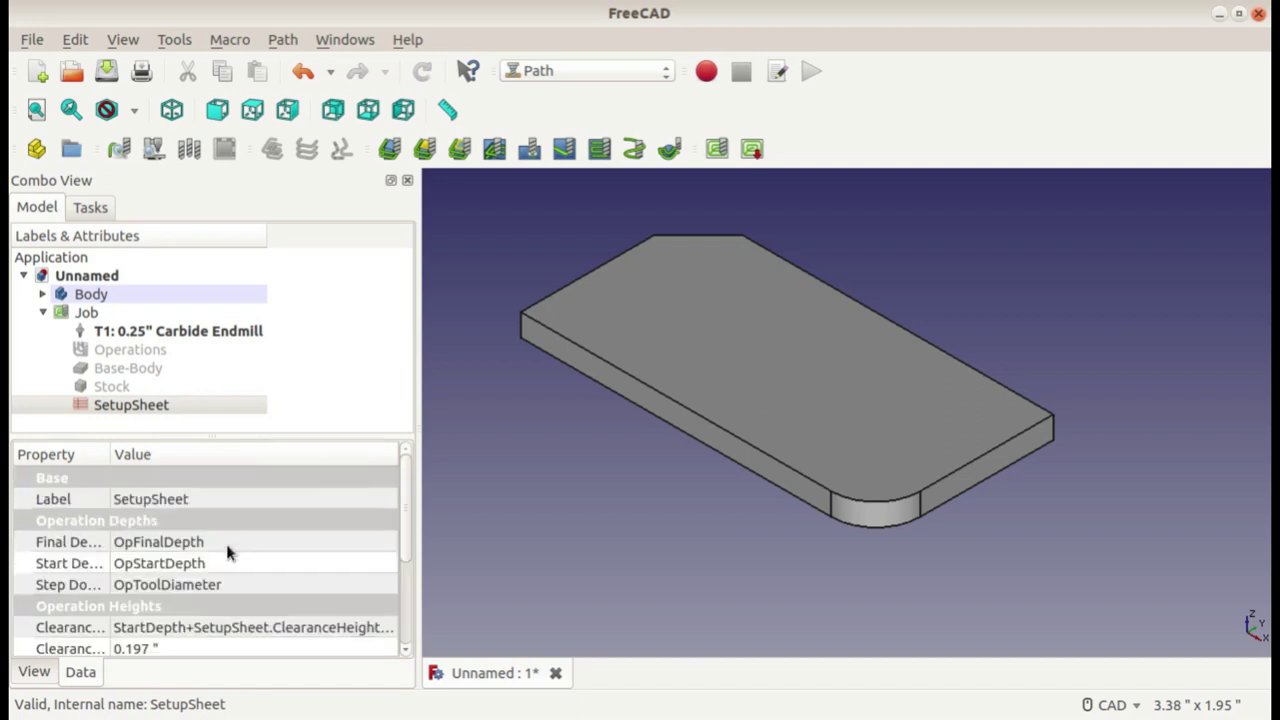
left_click(138, 541)
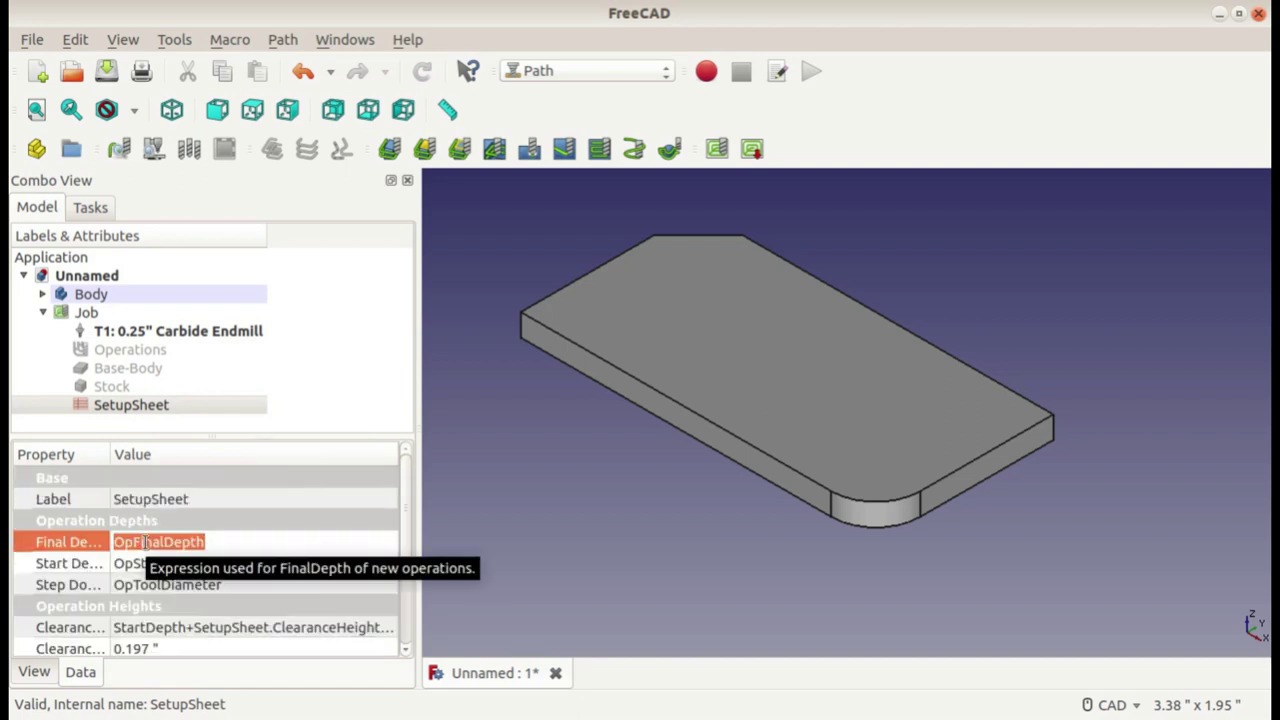
- Enter a Final Depth of -0.125 in and a Start Depth of 0.01 in
type("-")
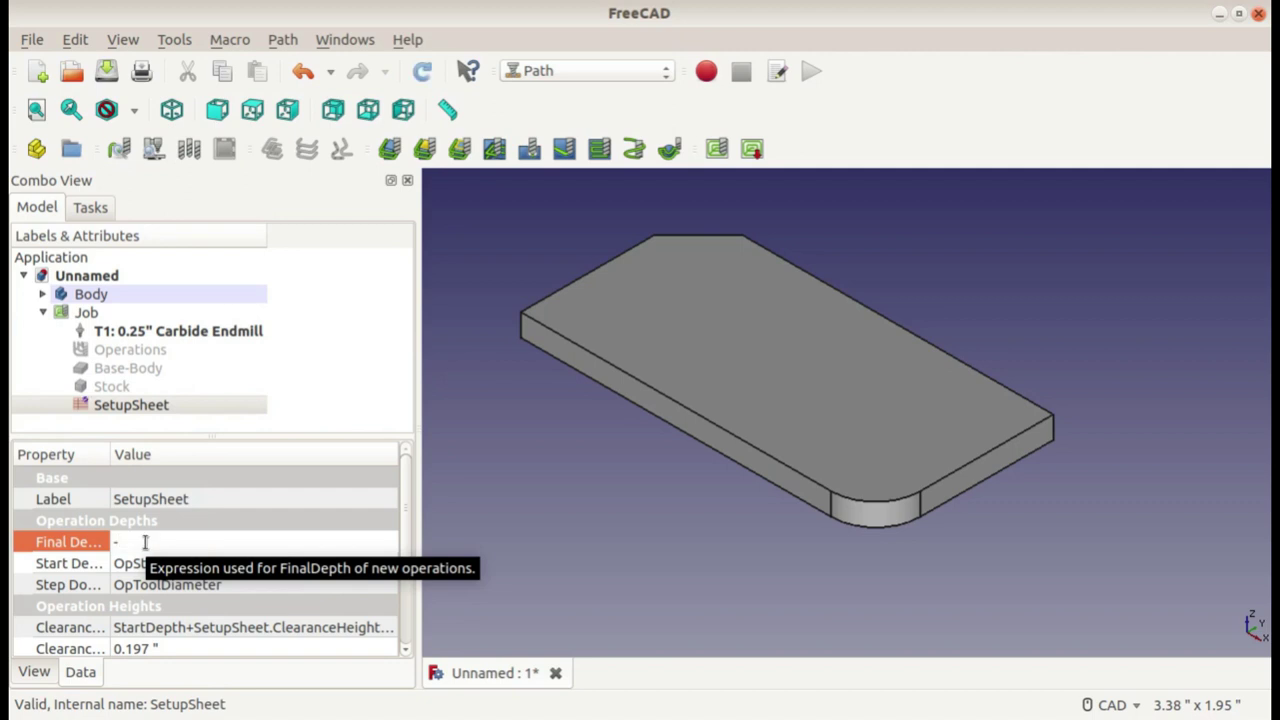
type("0.125")
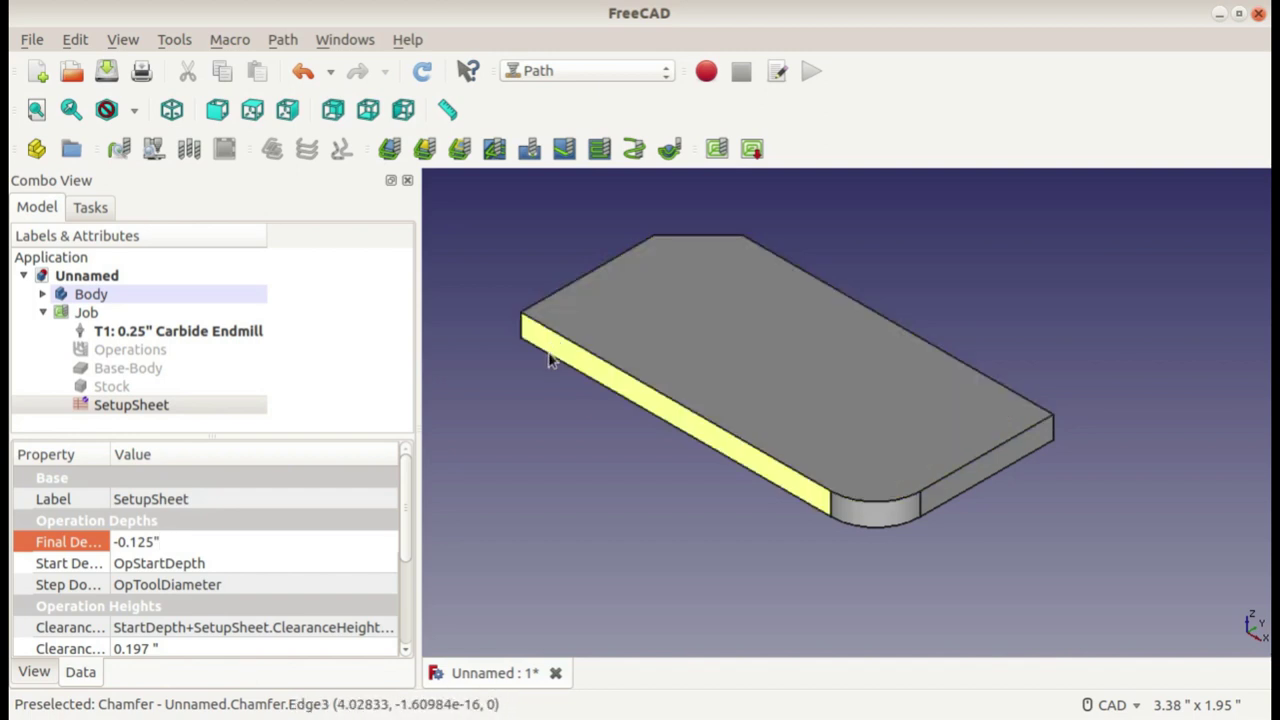
left_click(194, 562)
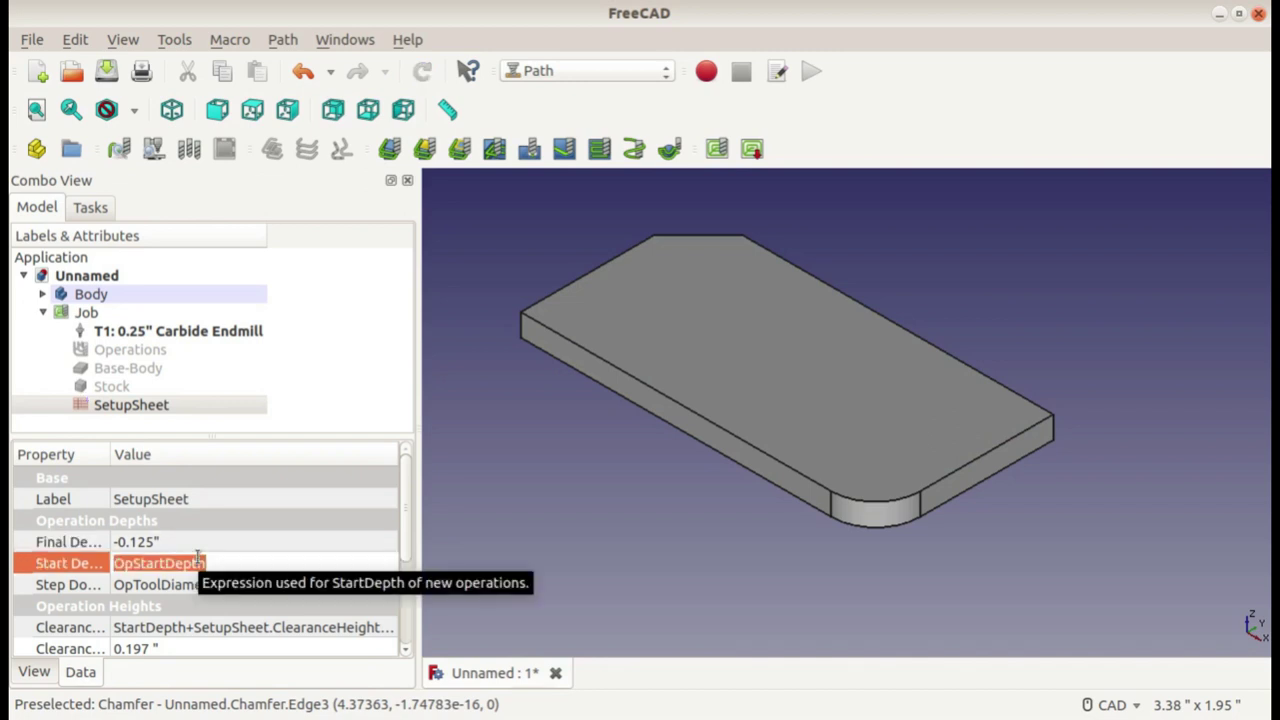
type("0.1")
key("BackSpace")
type("01")
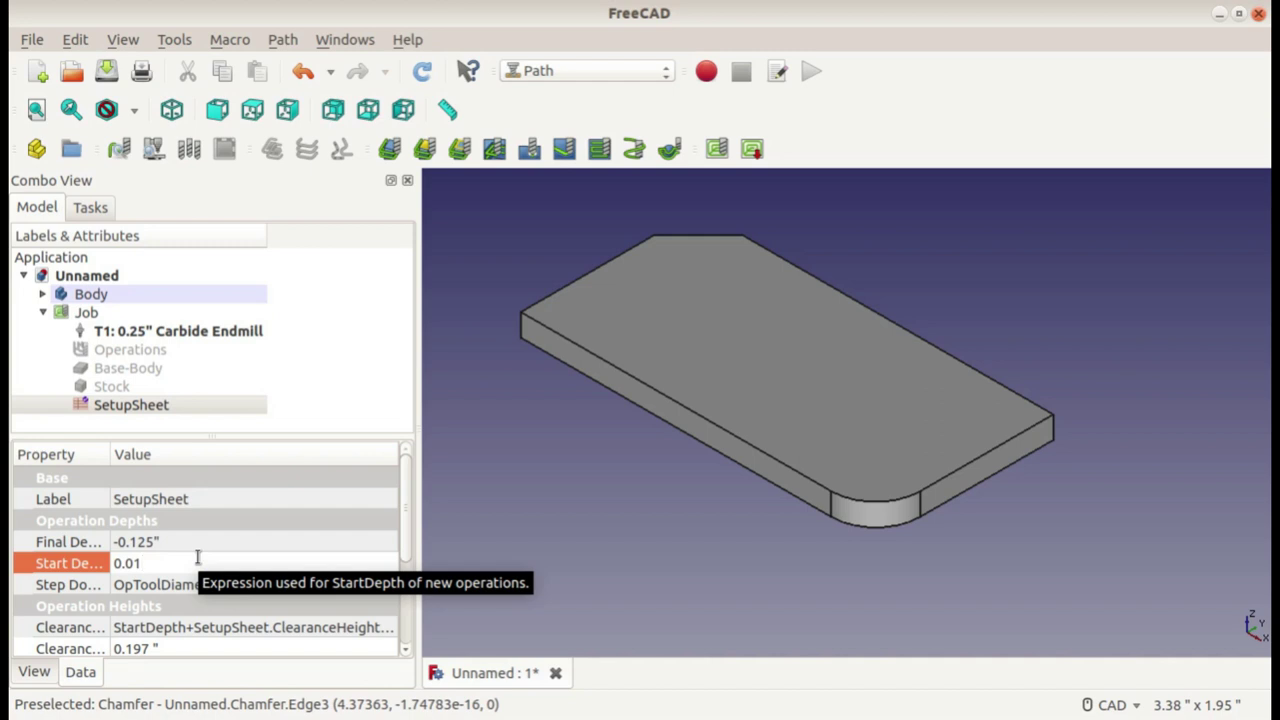
- Set Step Down to 0.0625 in and recheck the Start Depth value
left_click(176, 584)
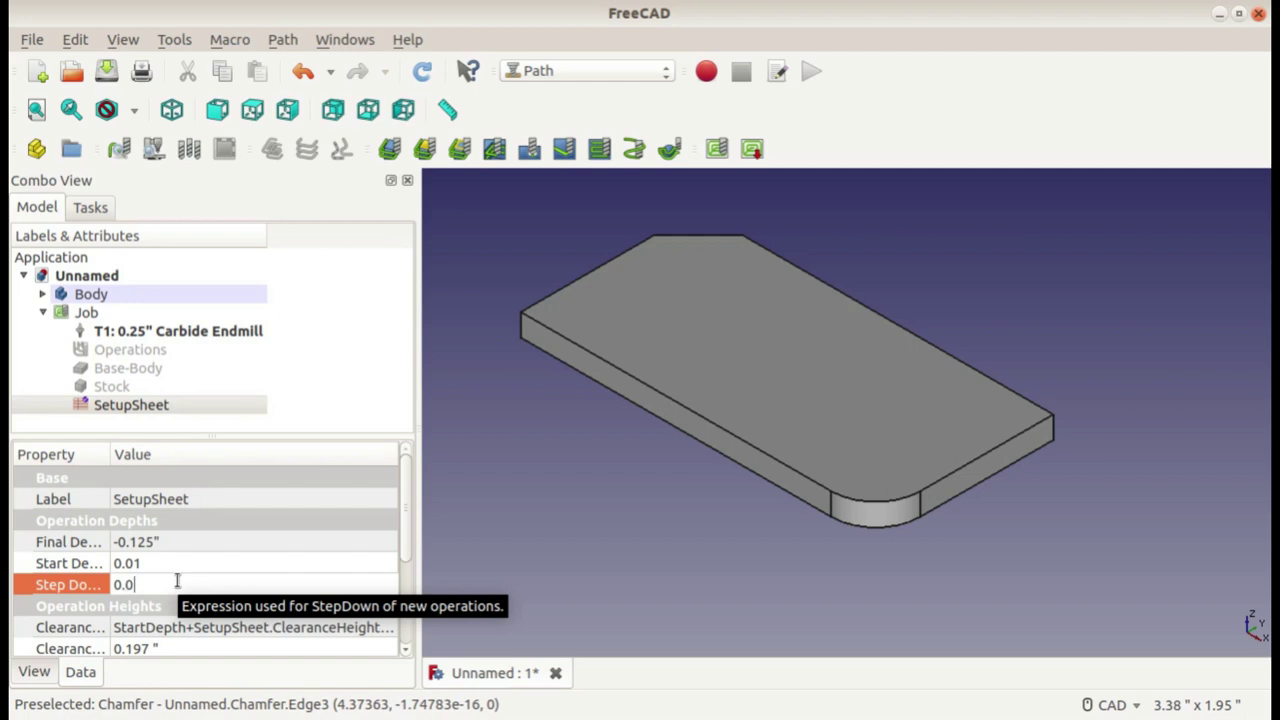
type("625")
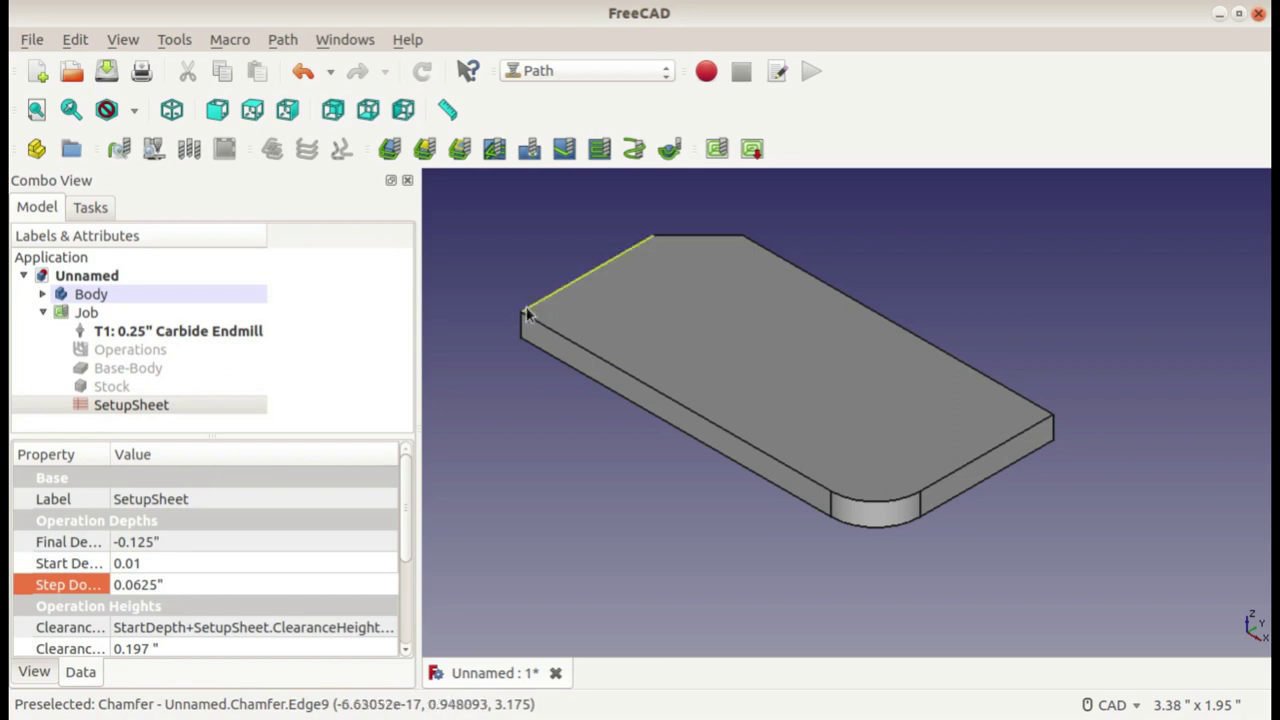
left_click(170, 564)
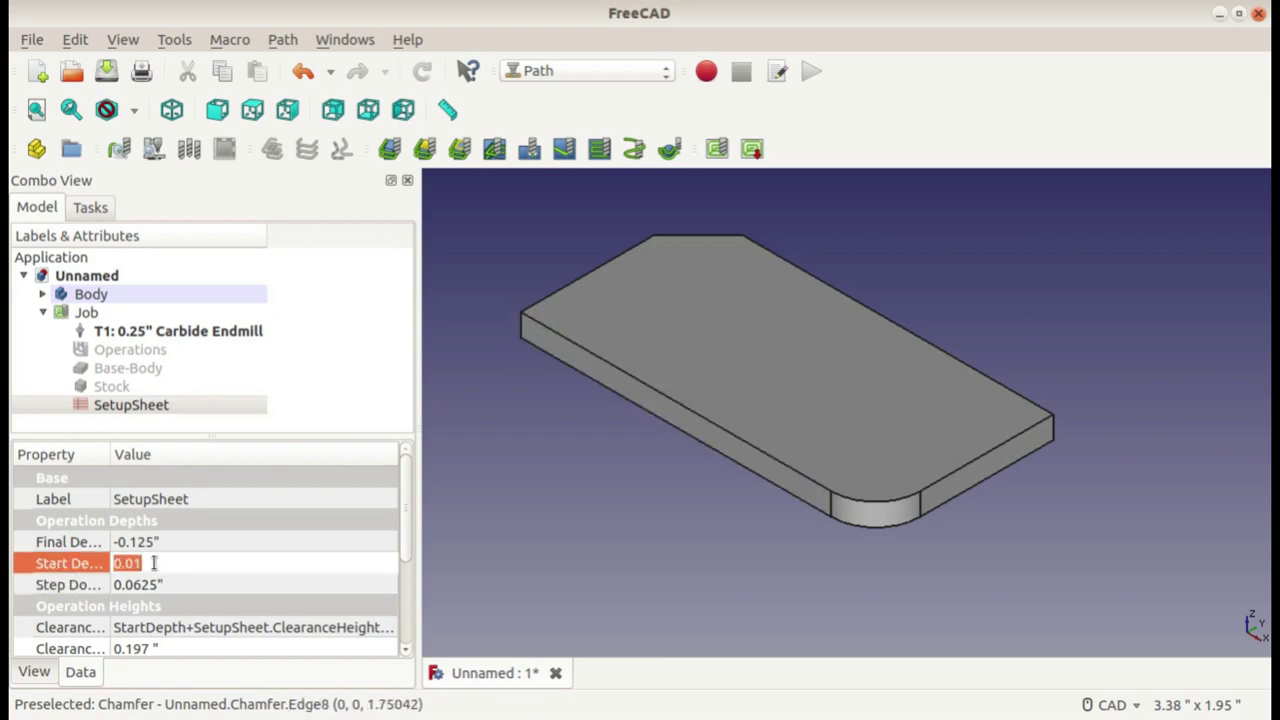
left_click(154, 563)
scroll(165, 530, "down", 2)
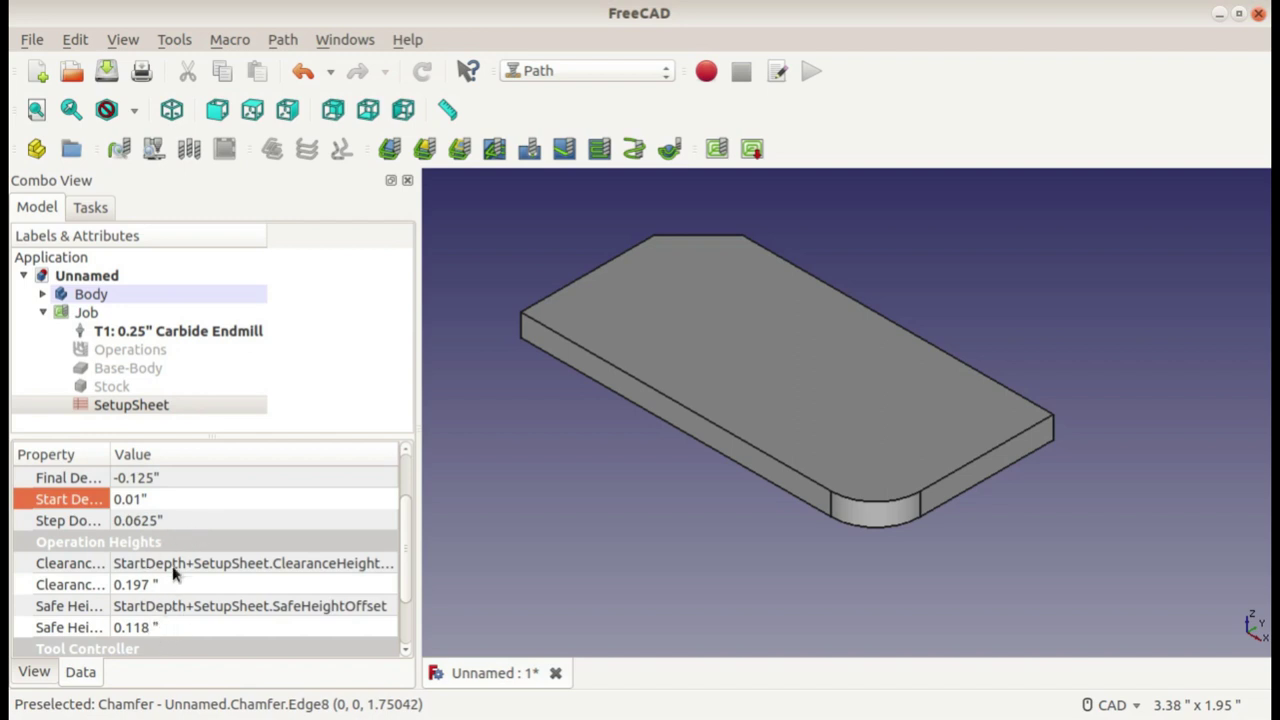
scroll(170, 568, "down", 1)
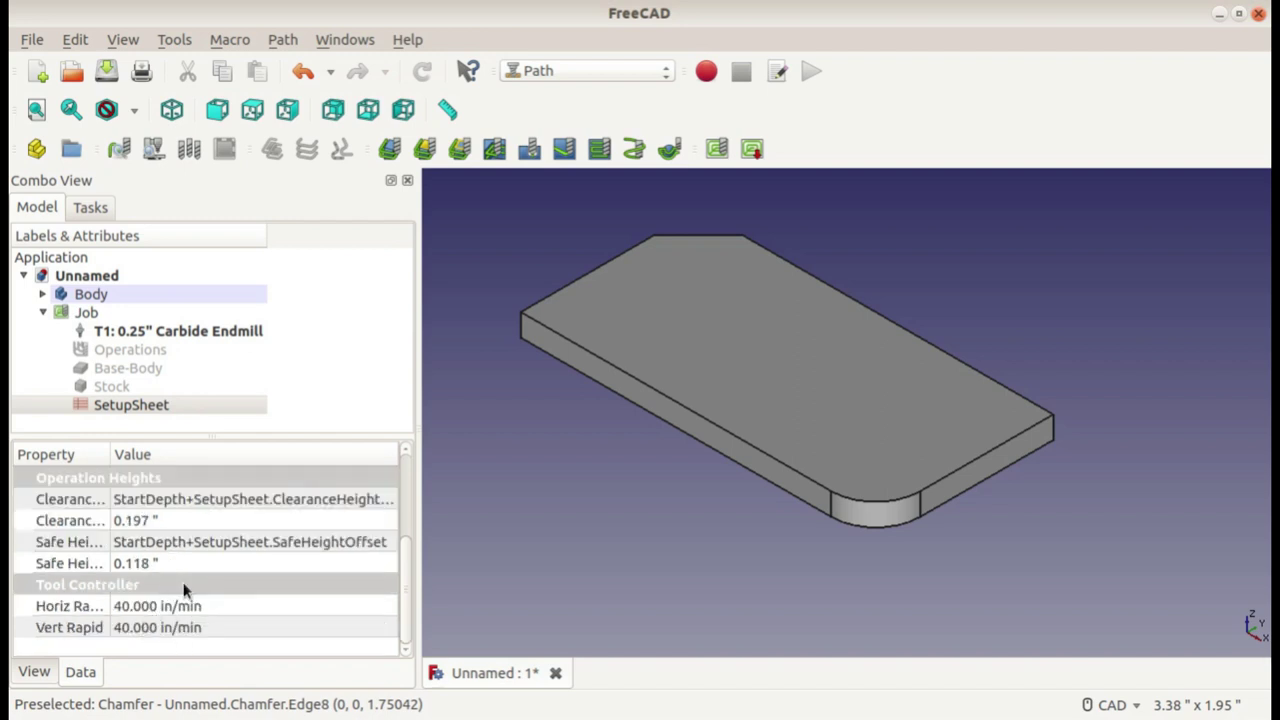
scroll(186, 586, "up", 3)
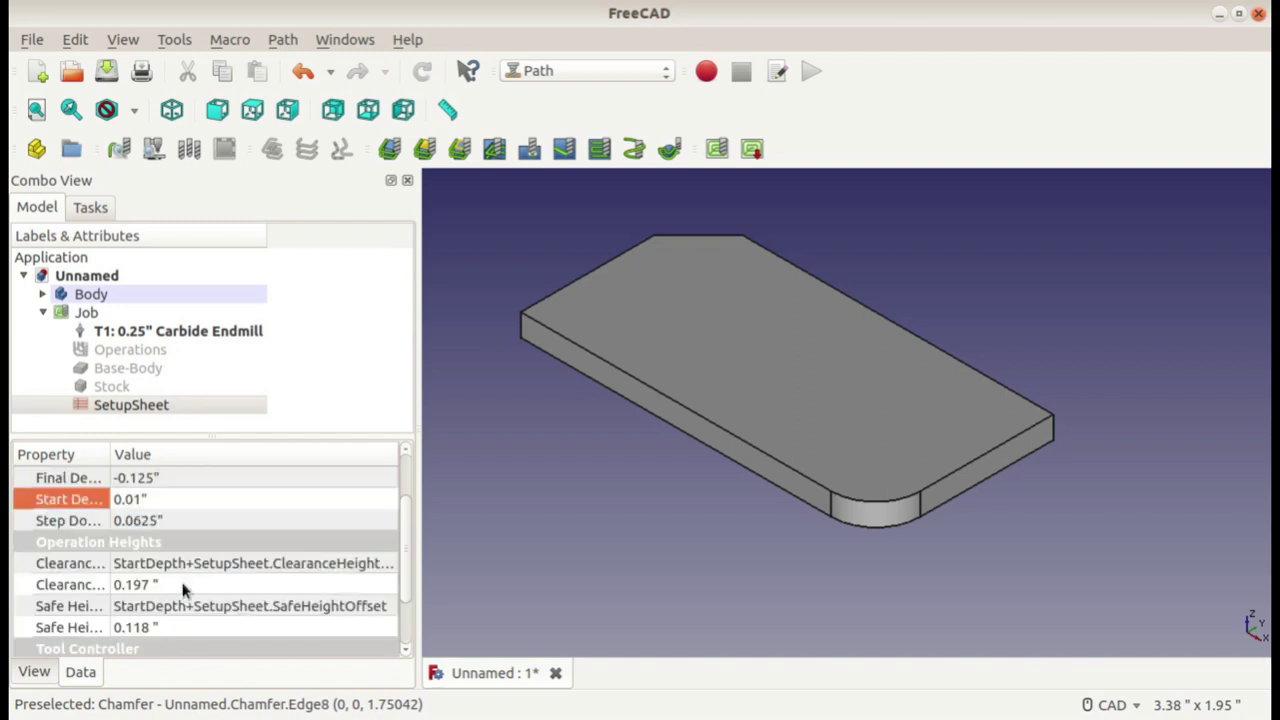
left_click(148, 351)
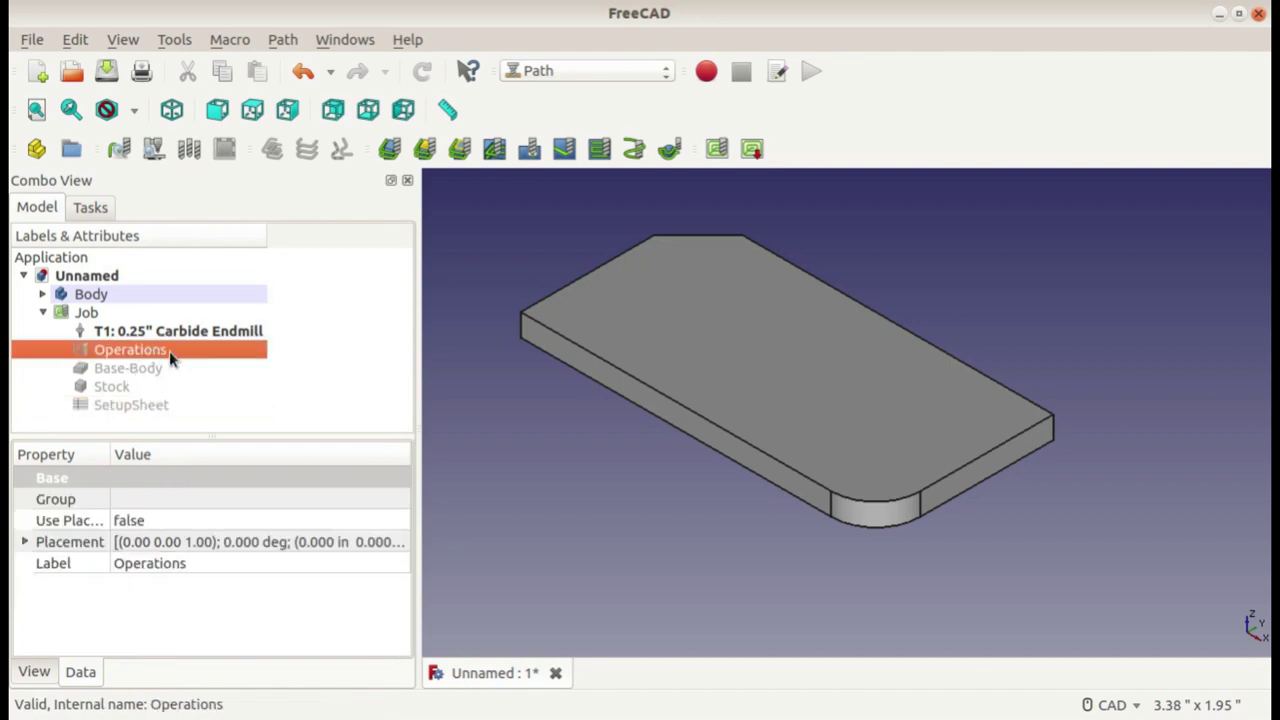
- Select the T1: 0.25" Carbide Endmill tool controller to view its 40 in/min rapids
left_click(180, 331)
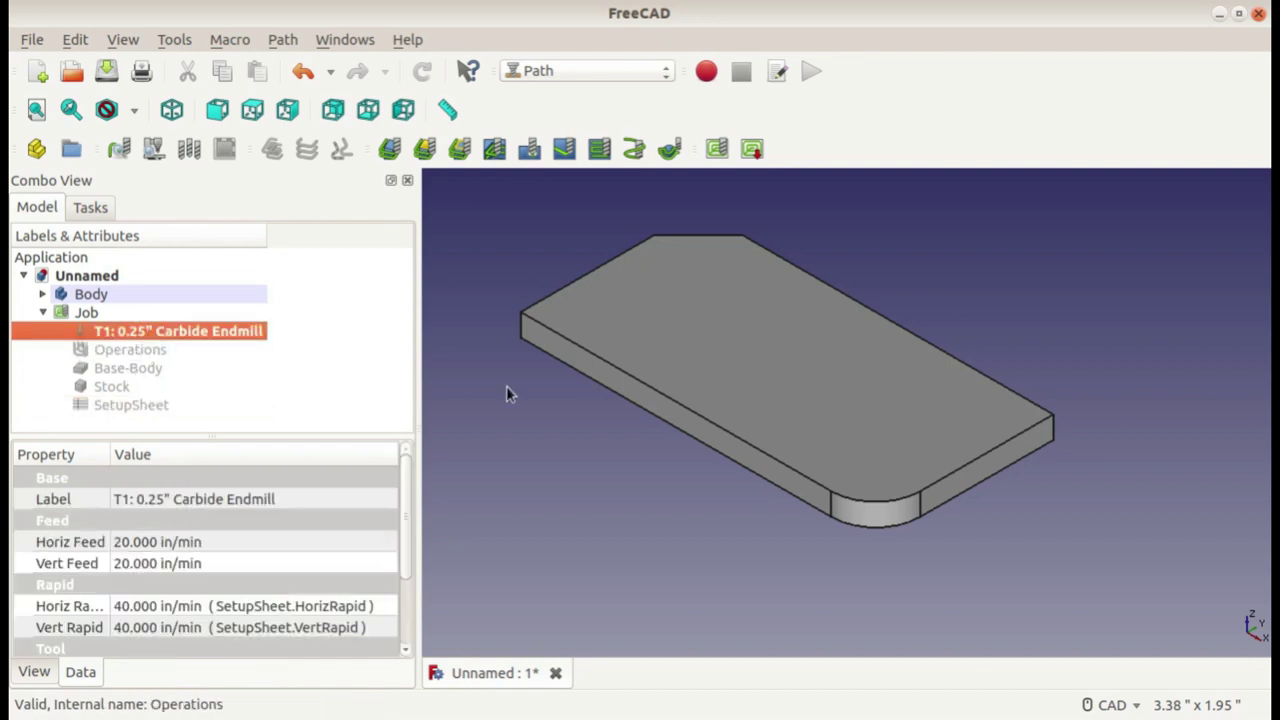
- Add a Contour operation cutting clockwise and generate its toolpath around the plate
left_click(389, 150)
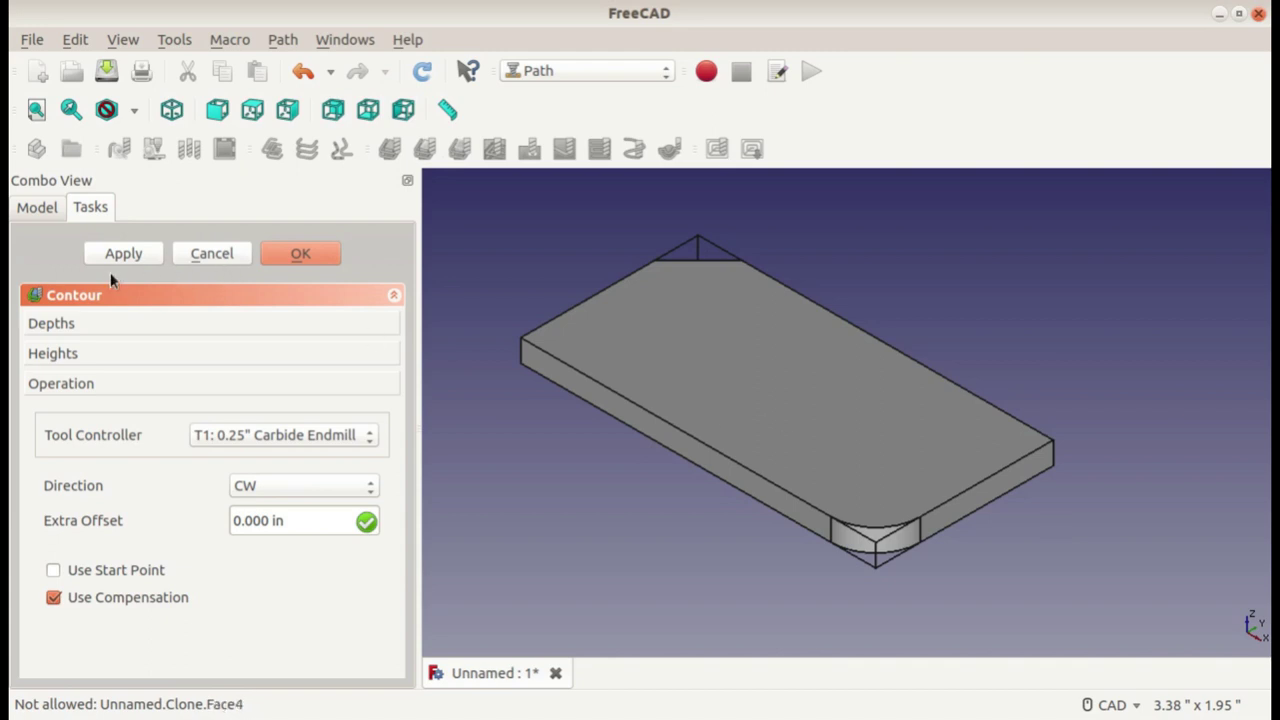
left_click(71, 323)
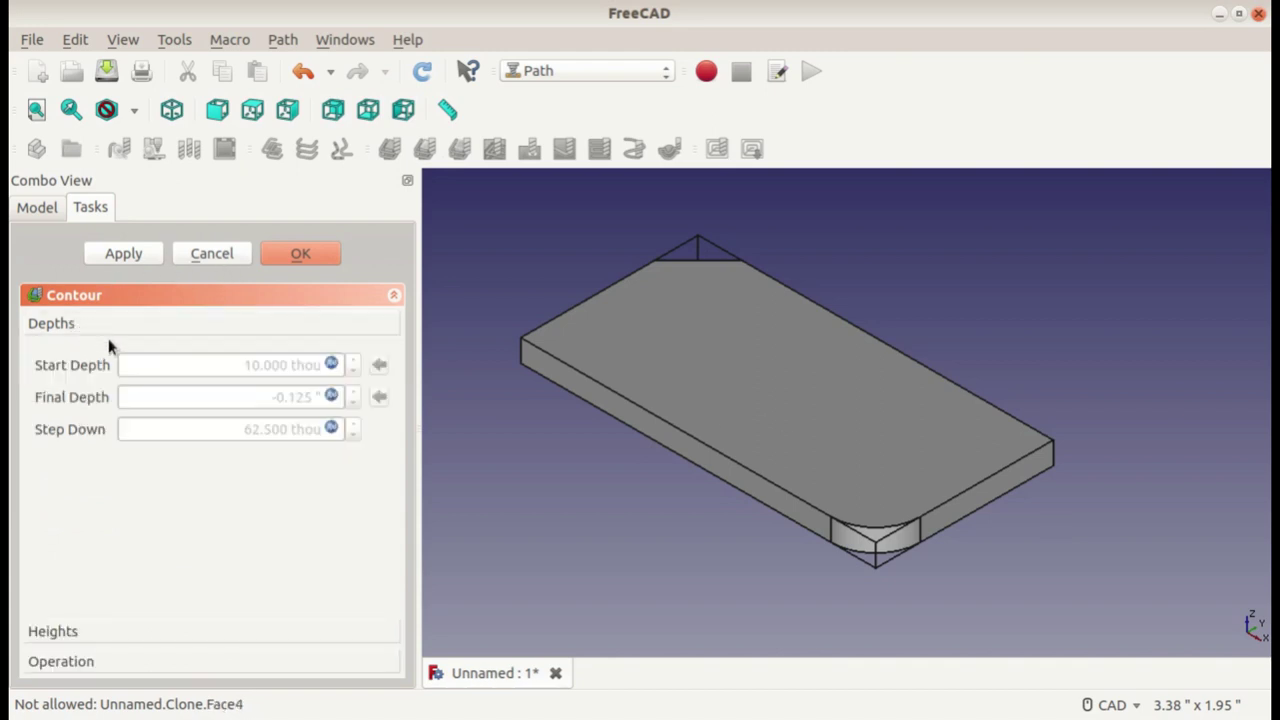
left_click(104, 629)
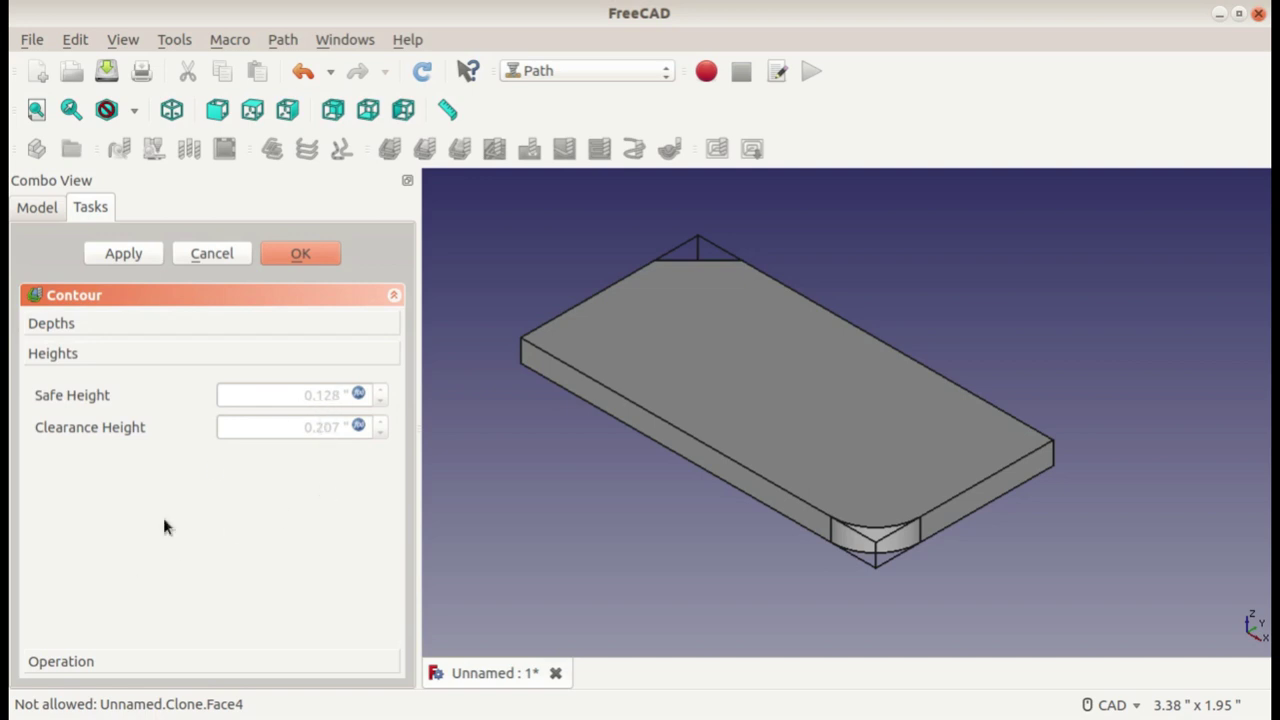
left_click(104, 661)
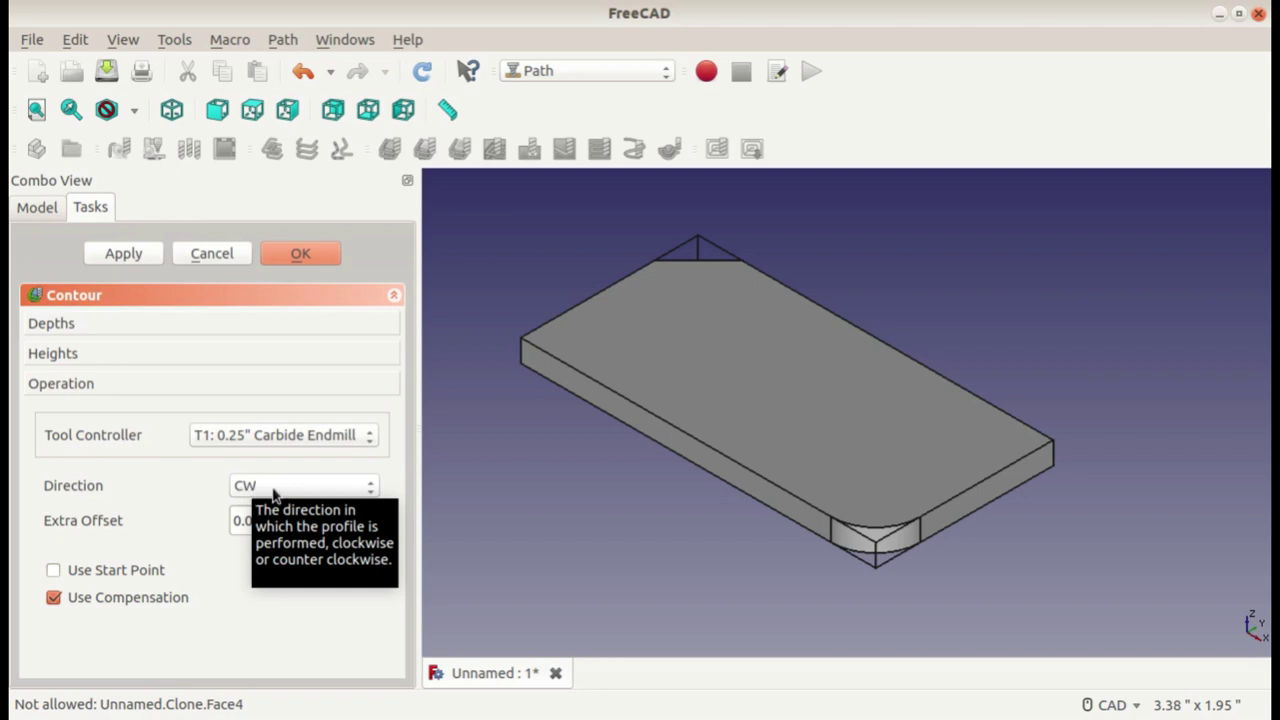
left_click(316, 490)
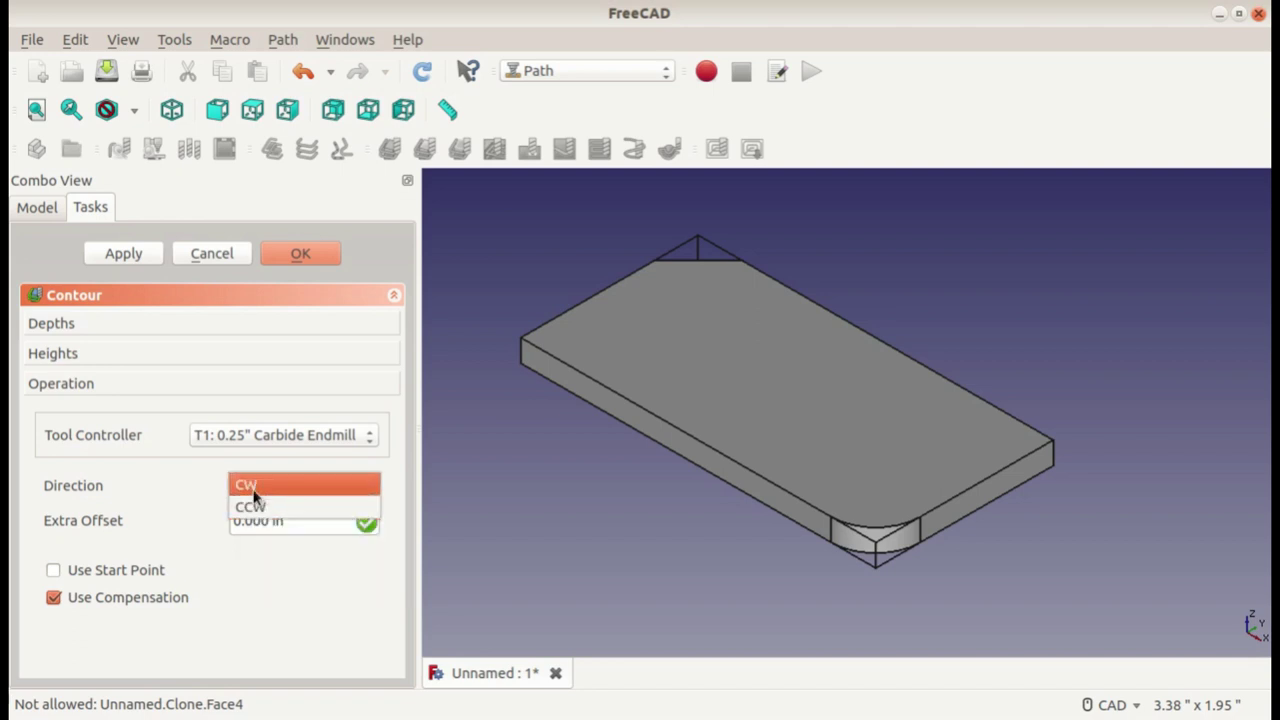
left_click(254, 490)
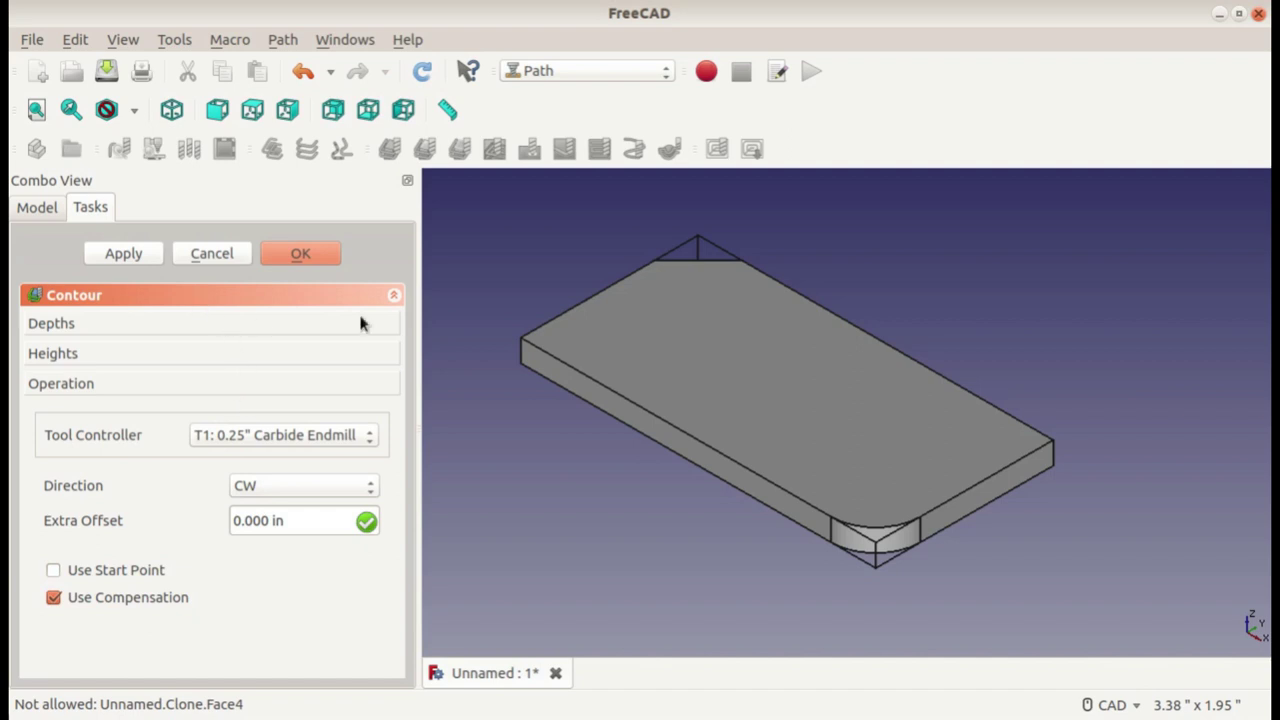
left_click(124, 254)
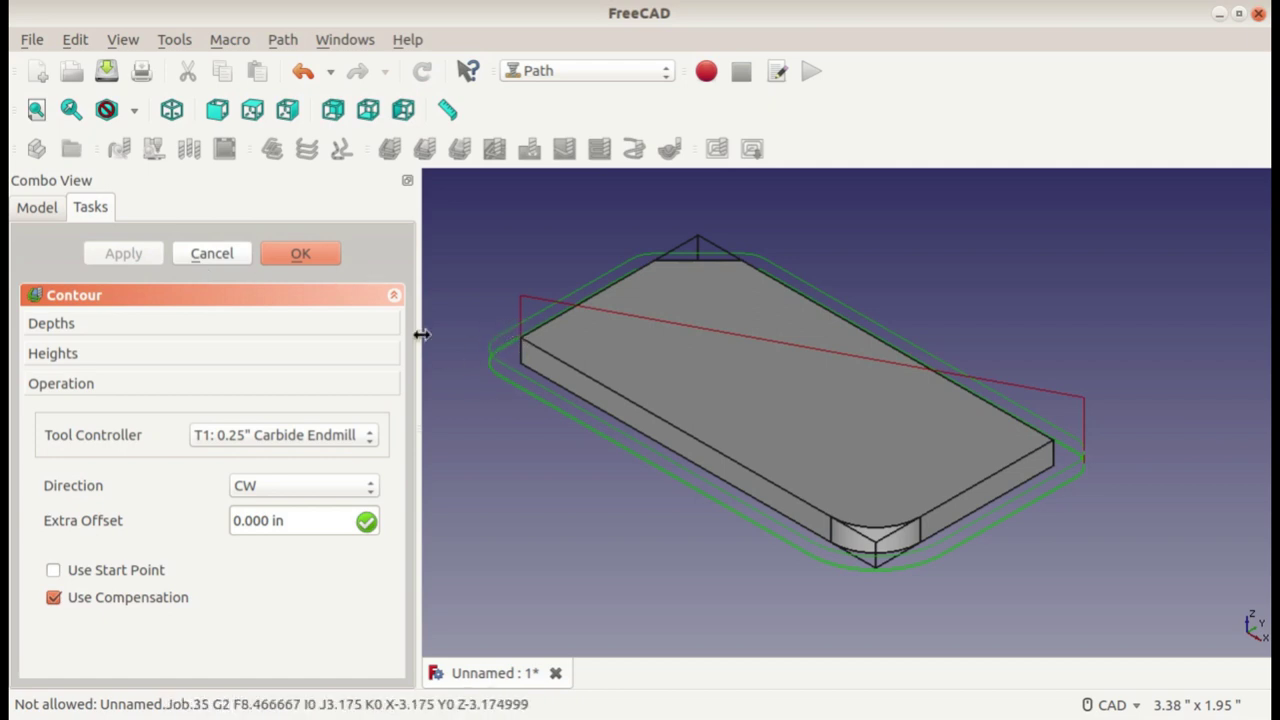
left_click(300, 253)
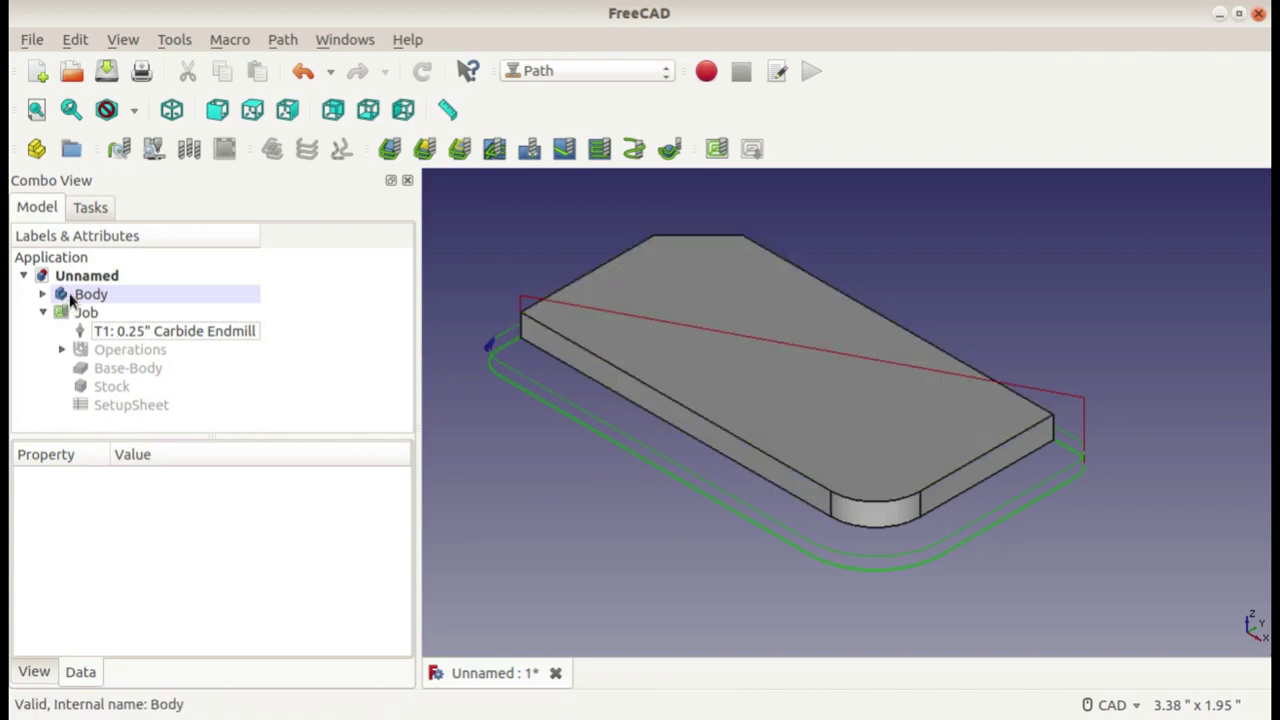
- Make the job's Base-Body copy visible in the 3D view
left_click(115, 372)
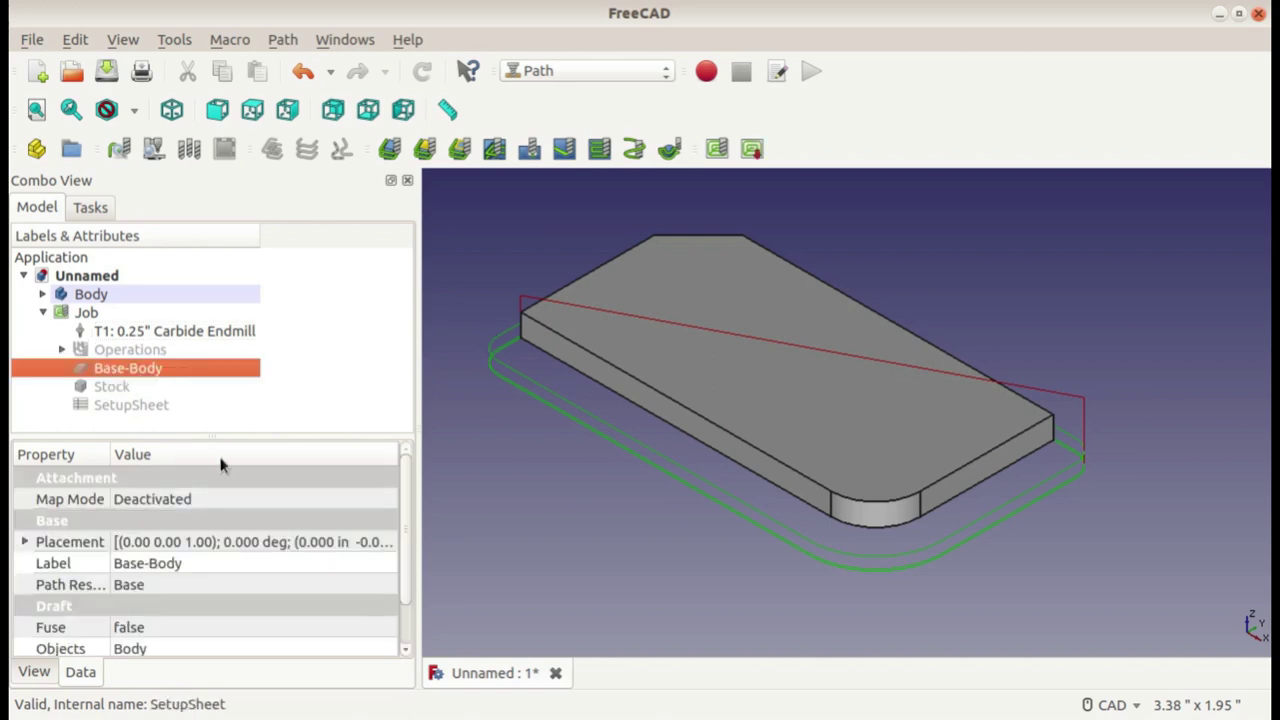
key("space")
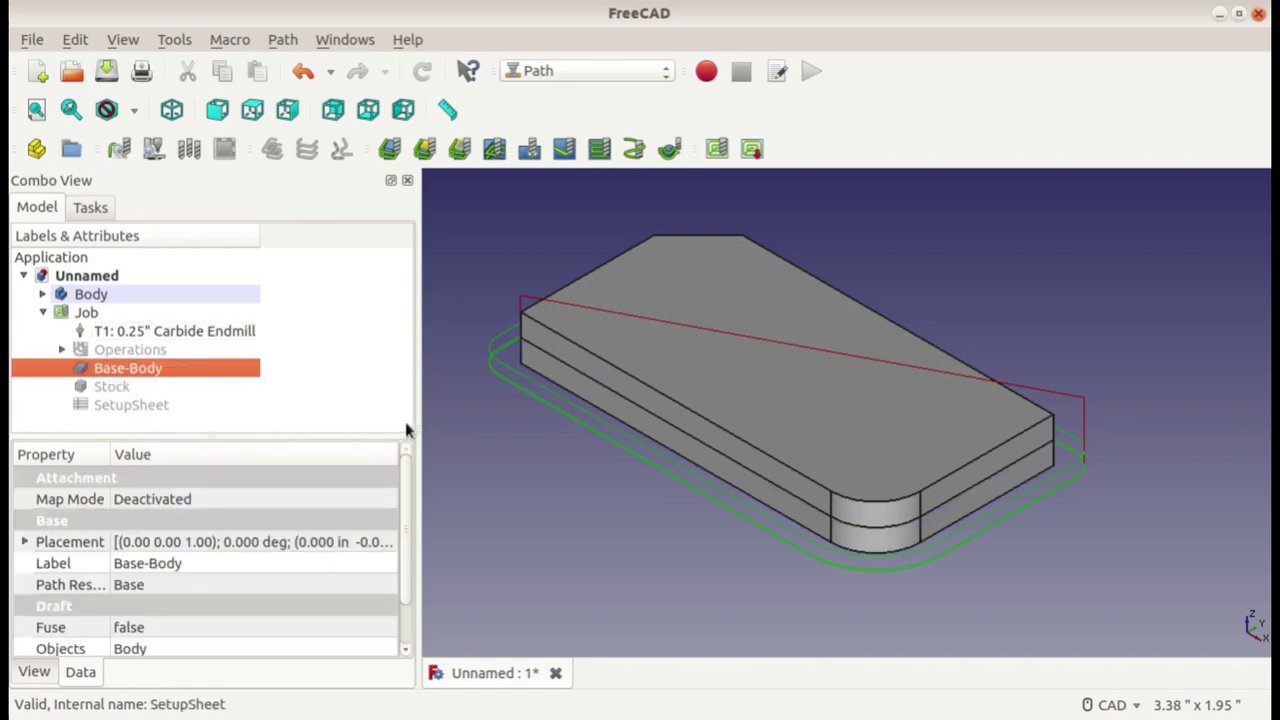
left_click(465, 412)
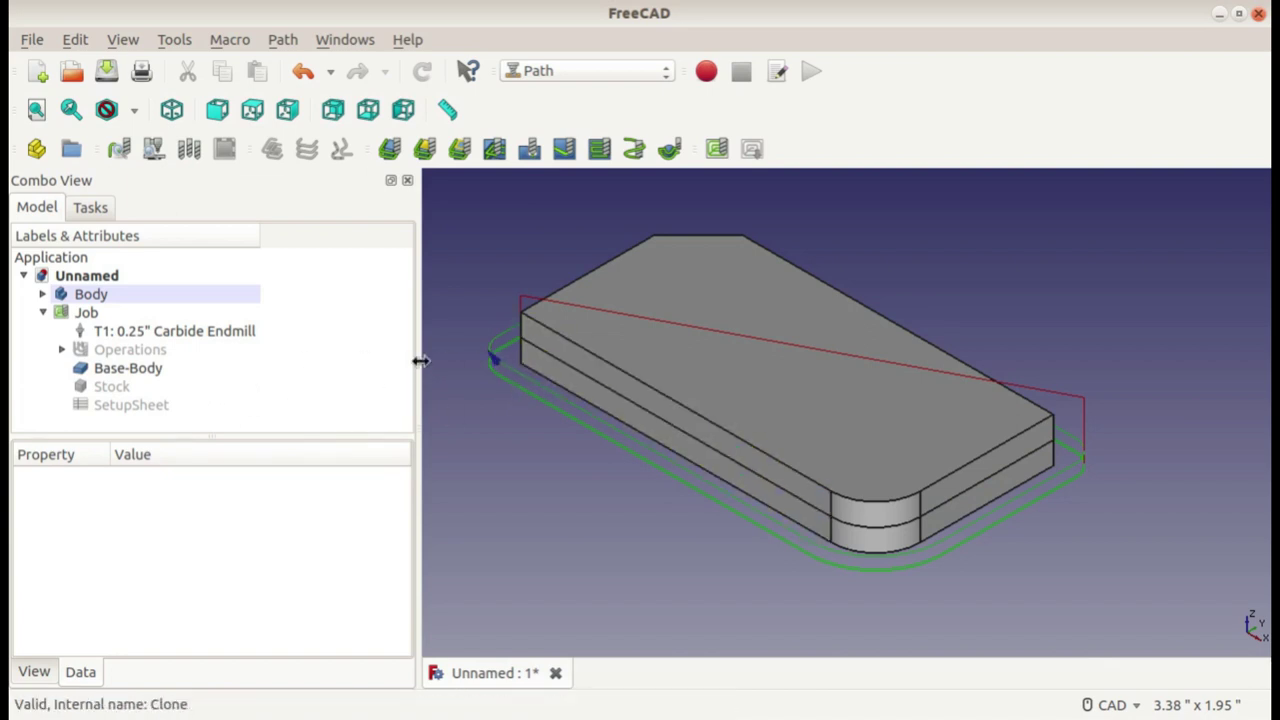
middle_click_drag(503, 403, 540, 390)
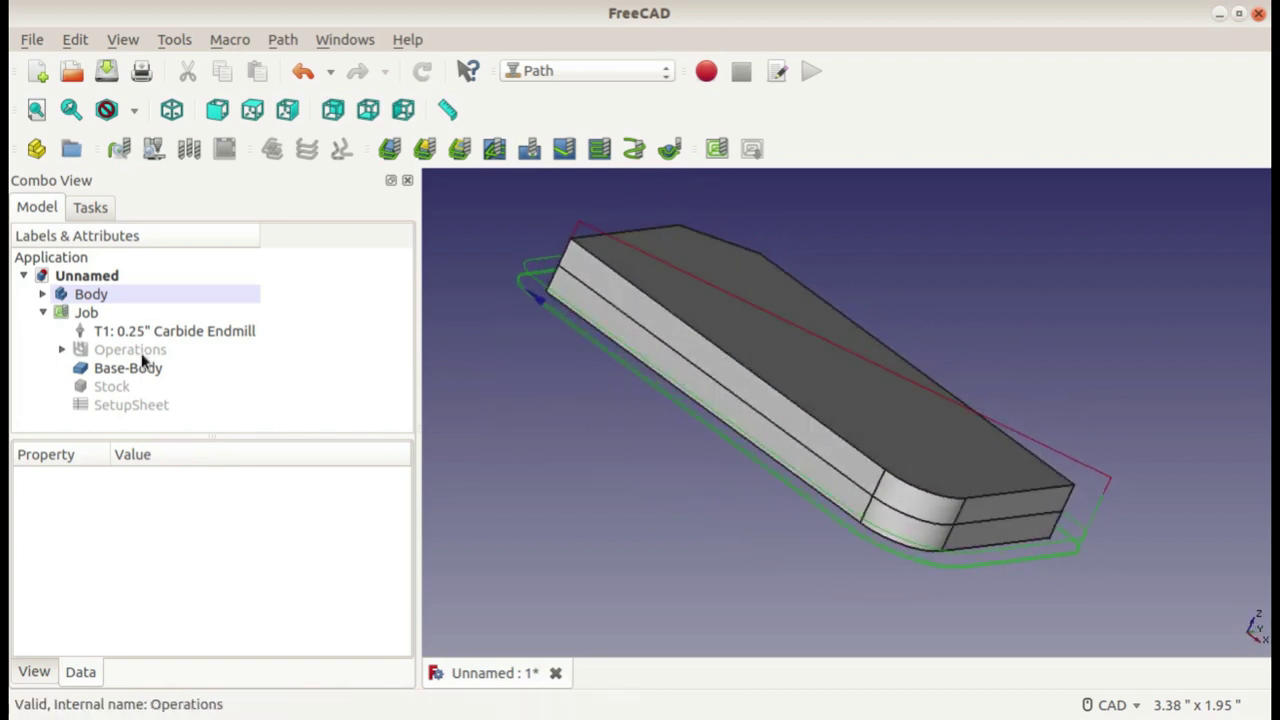
- Hide the original Body so only the Base-Body plate sits inside the toolpath
left_click(100, 296)
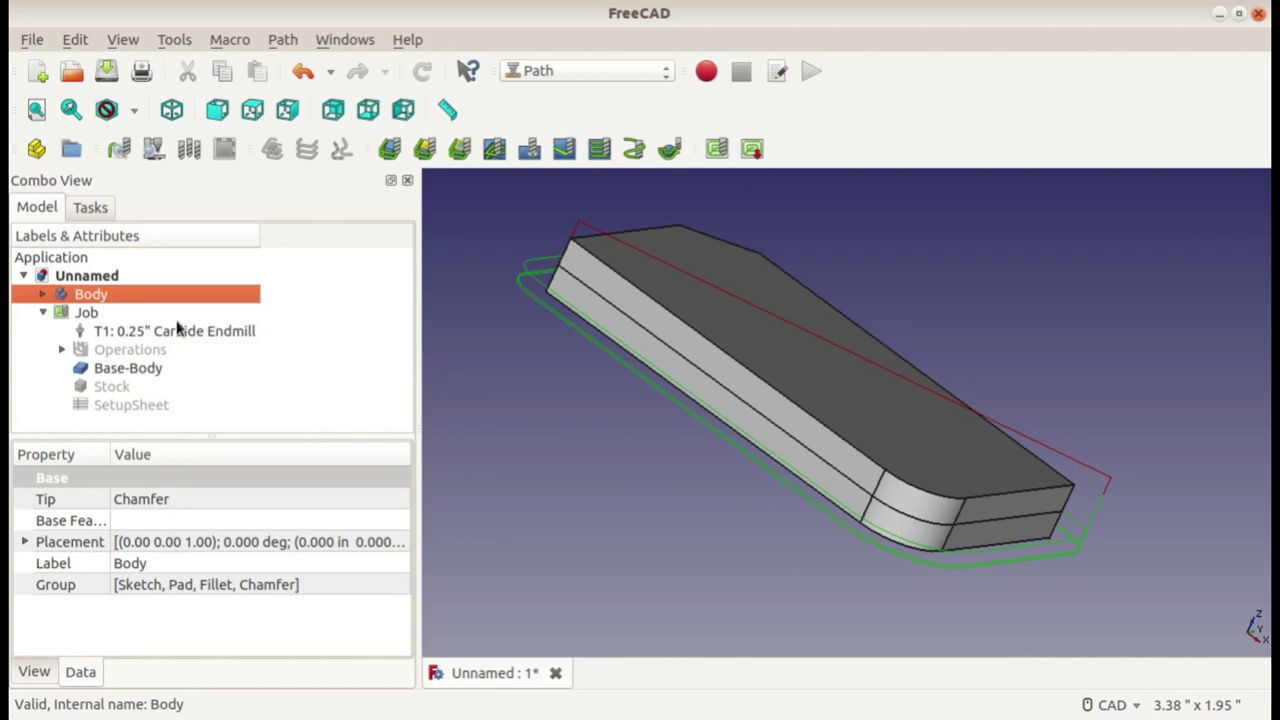
key("space")
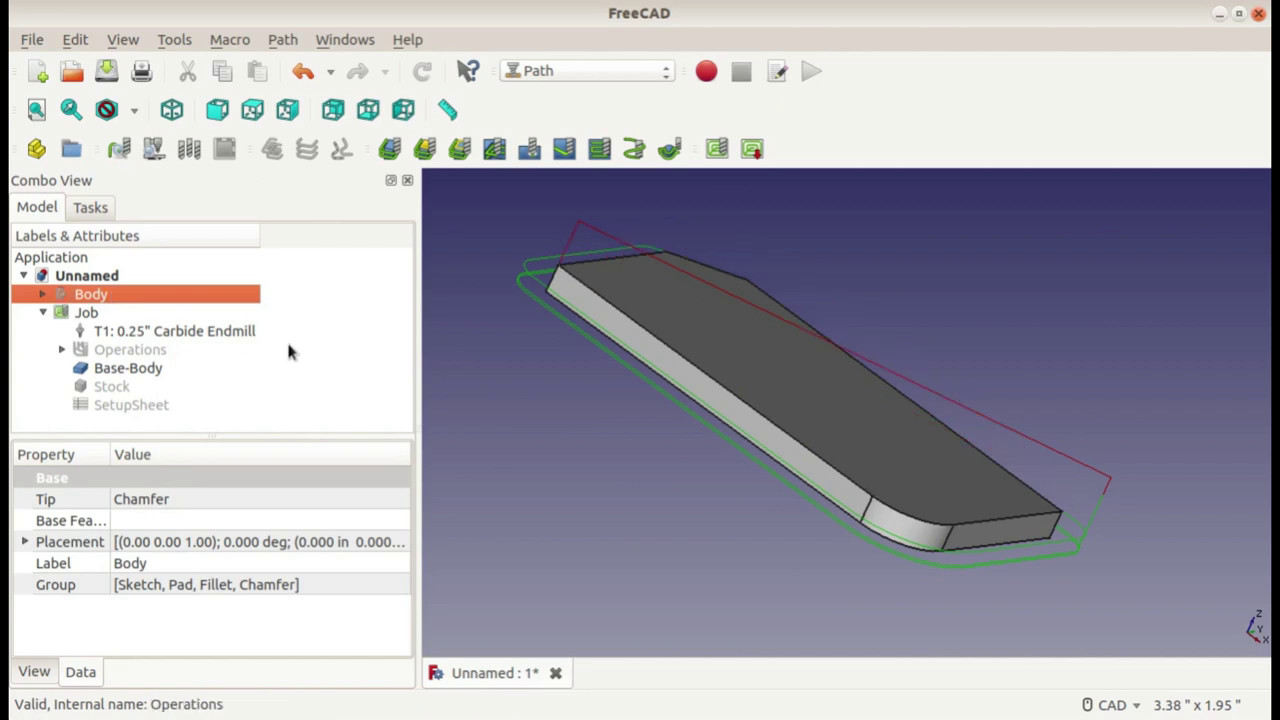
left_click(540, 395)
middle_click_drag(591, 420, 731, 423)
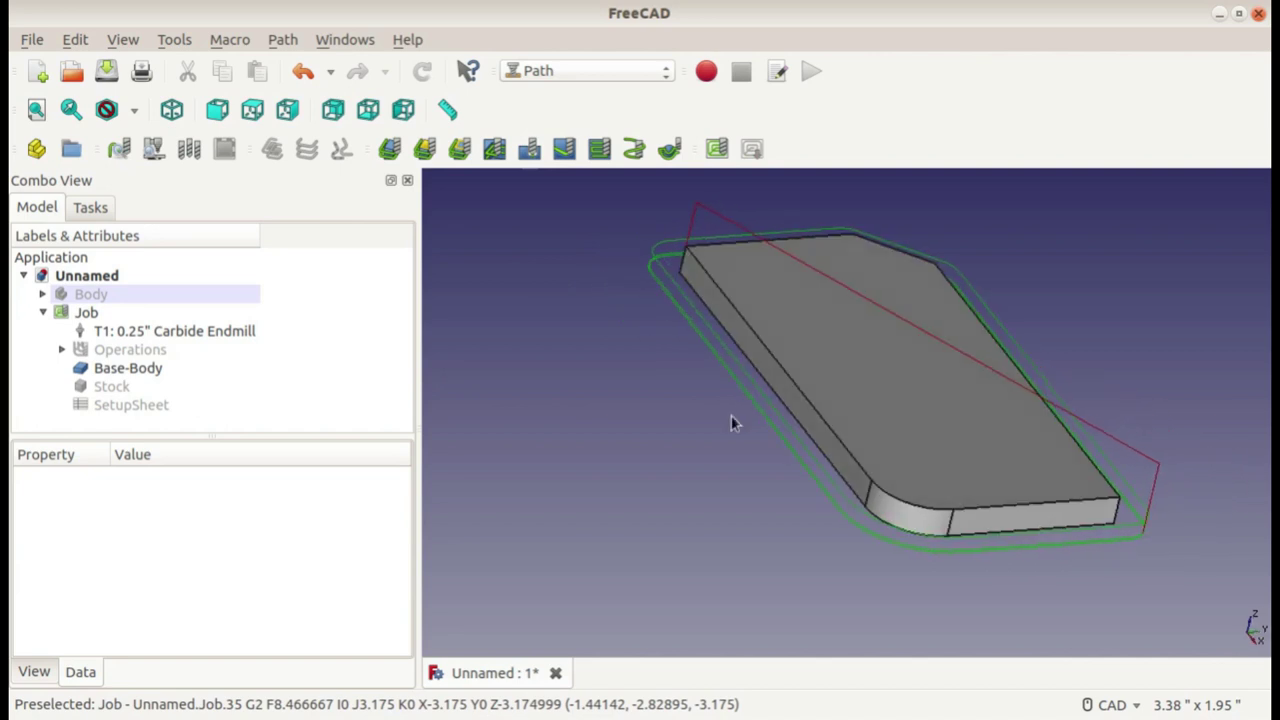
middle_click_drag(989, 386, 1174, 466)
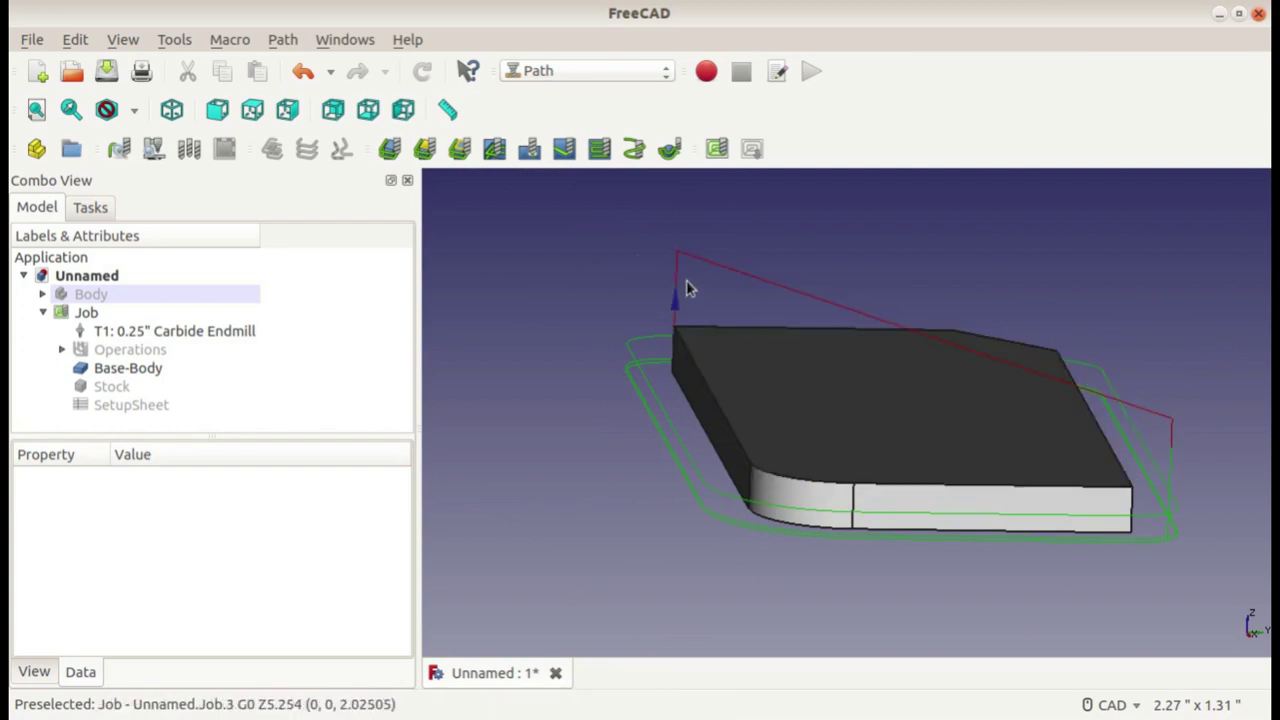
scroll(705, 272, "up", 2)
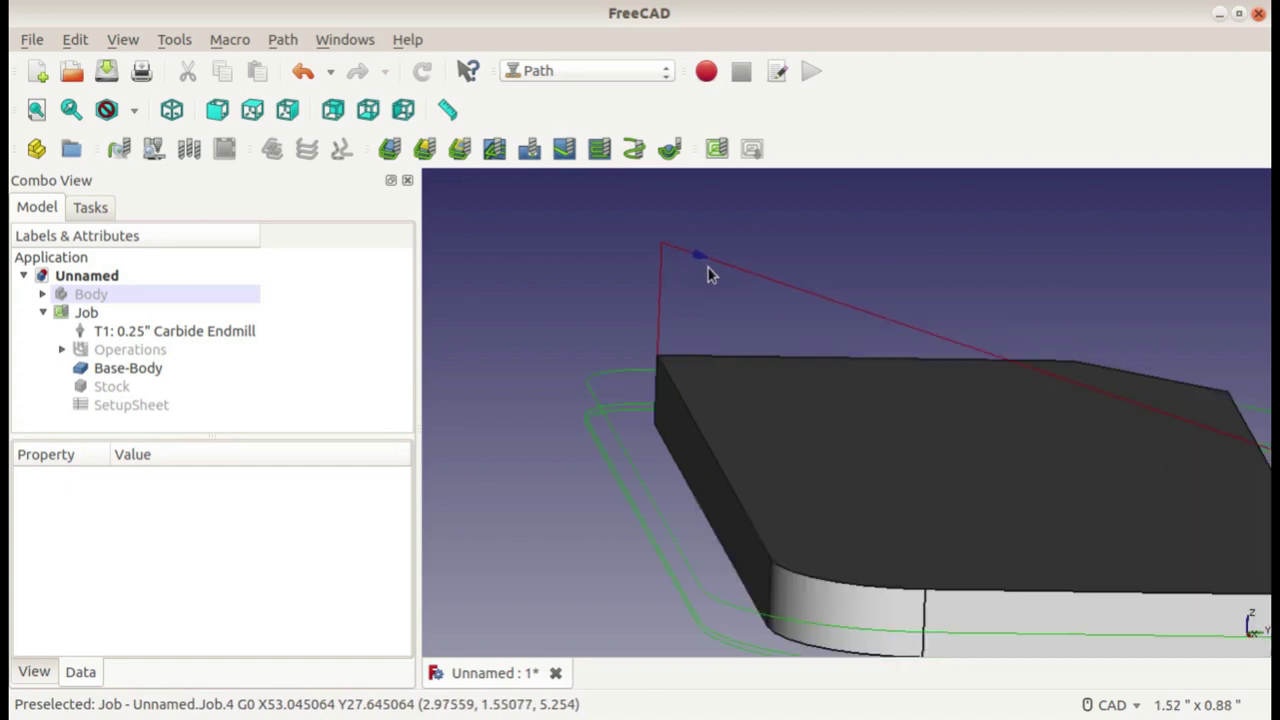
scroll(707, 273, "up", 1)
scroll(706, 267, "down", 3)
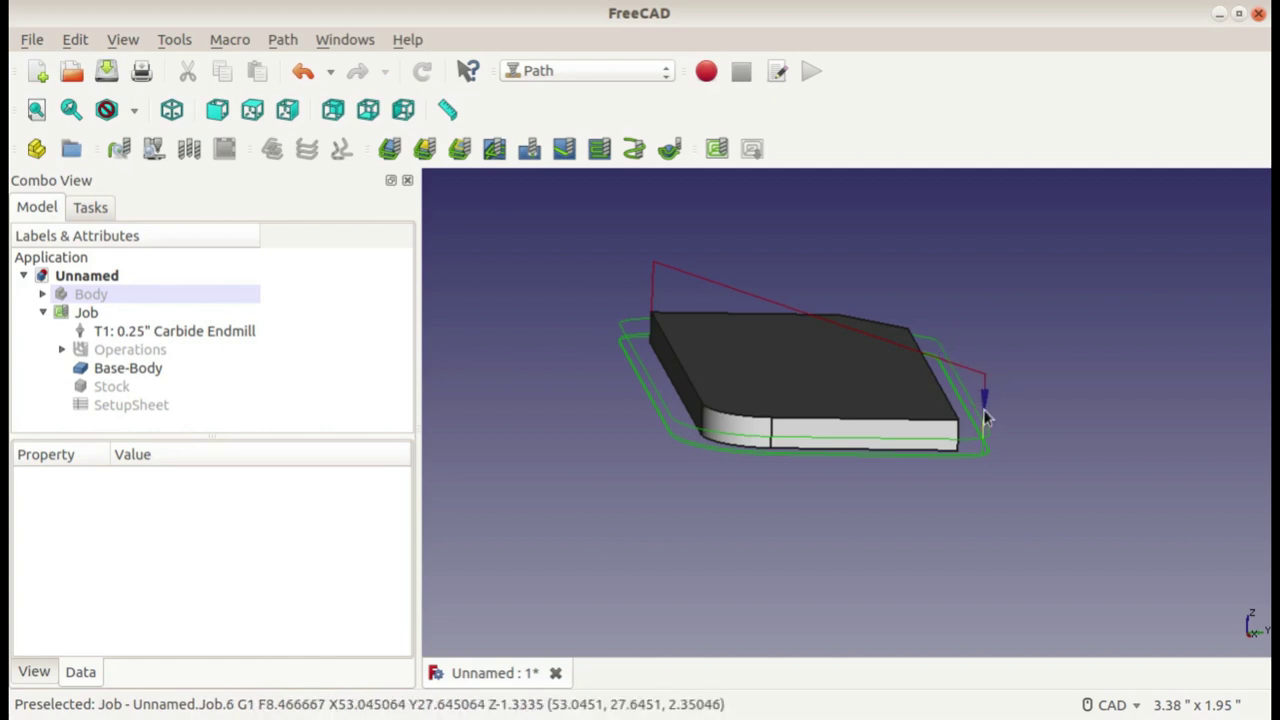
scroll(985, 420, "up", 5)
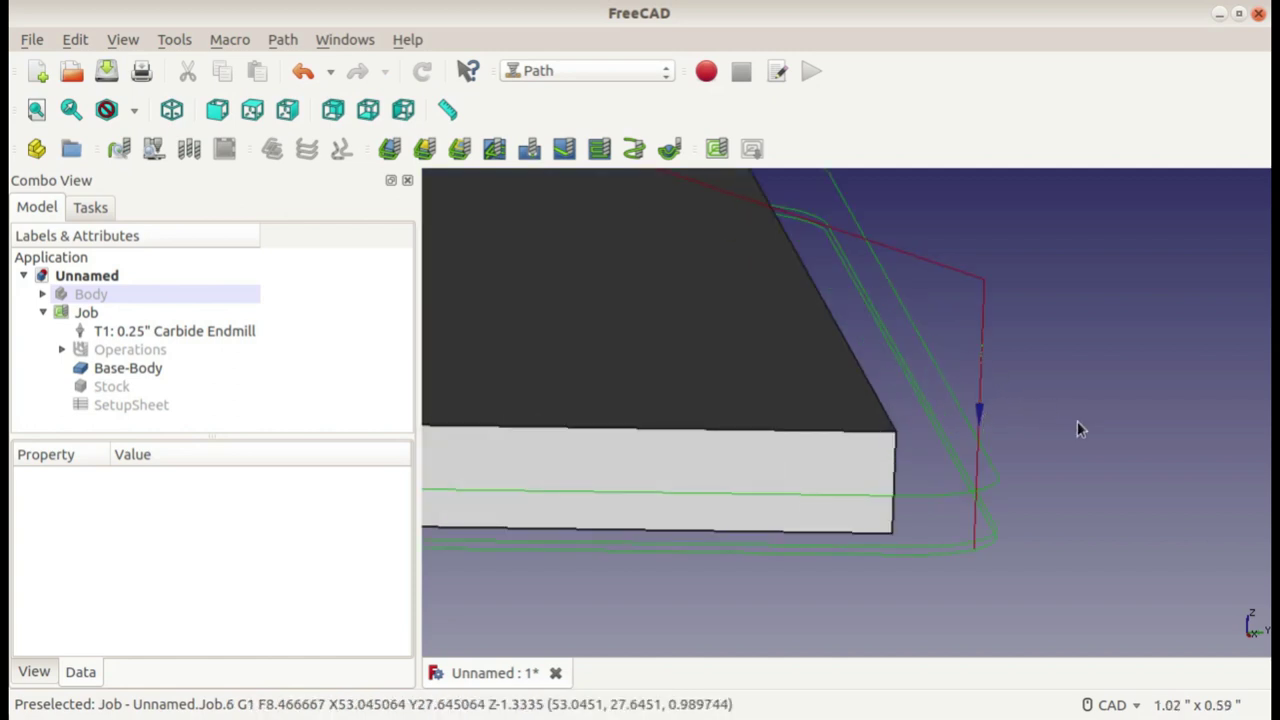
scroll(1064, 390, "down", 2)
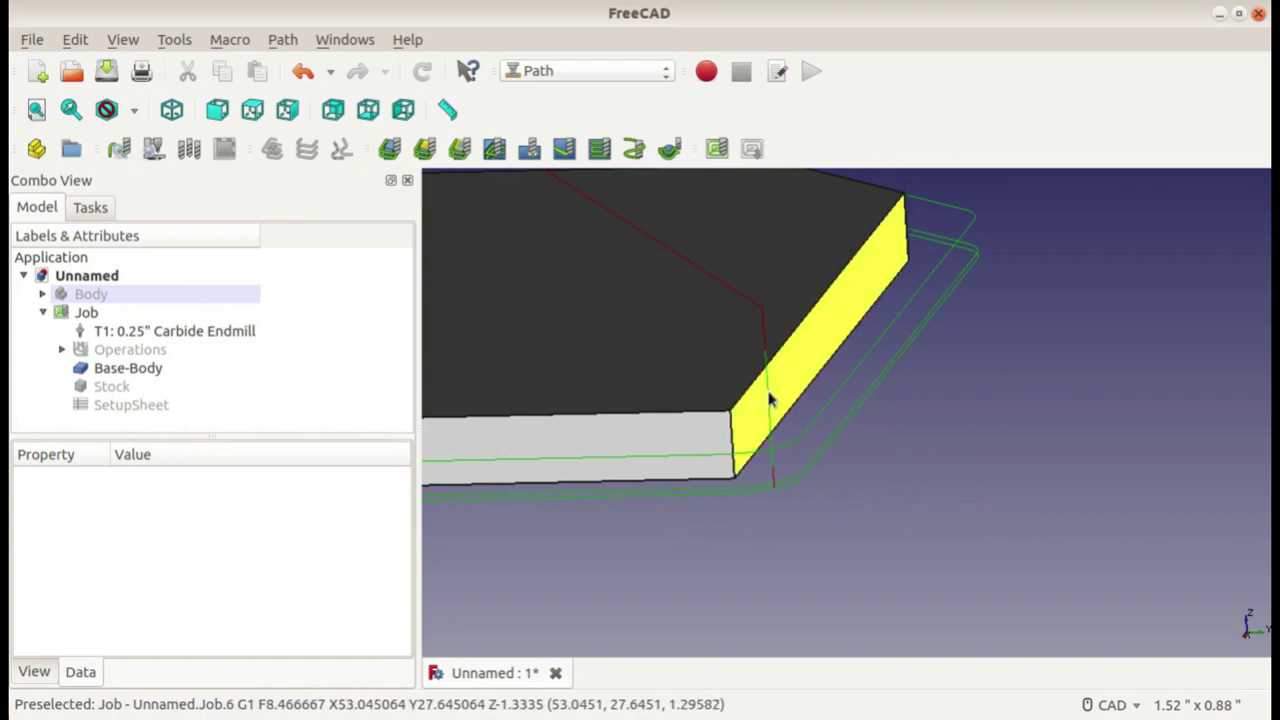
middle_click_drag(740, 451, 963, 437)
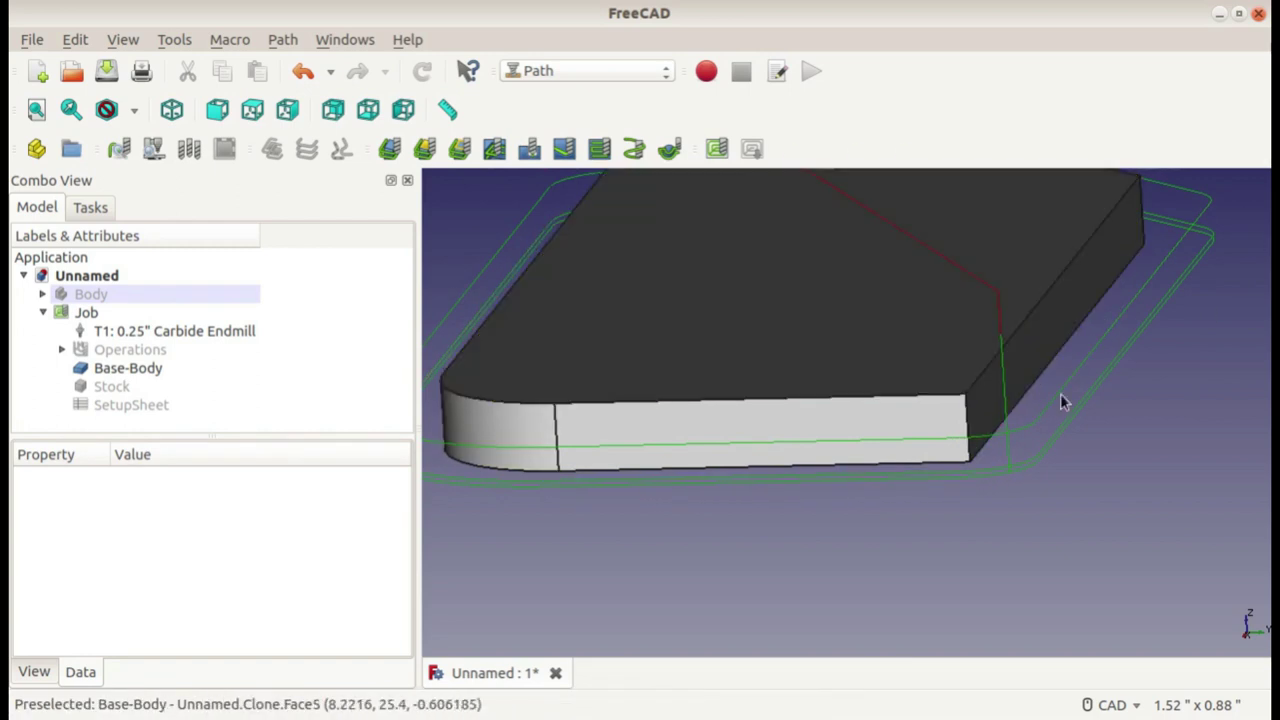
middle_click_drag(1060, 393, 851, 526)
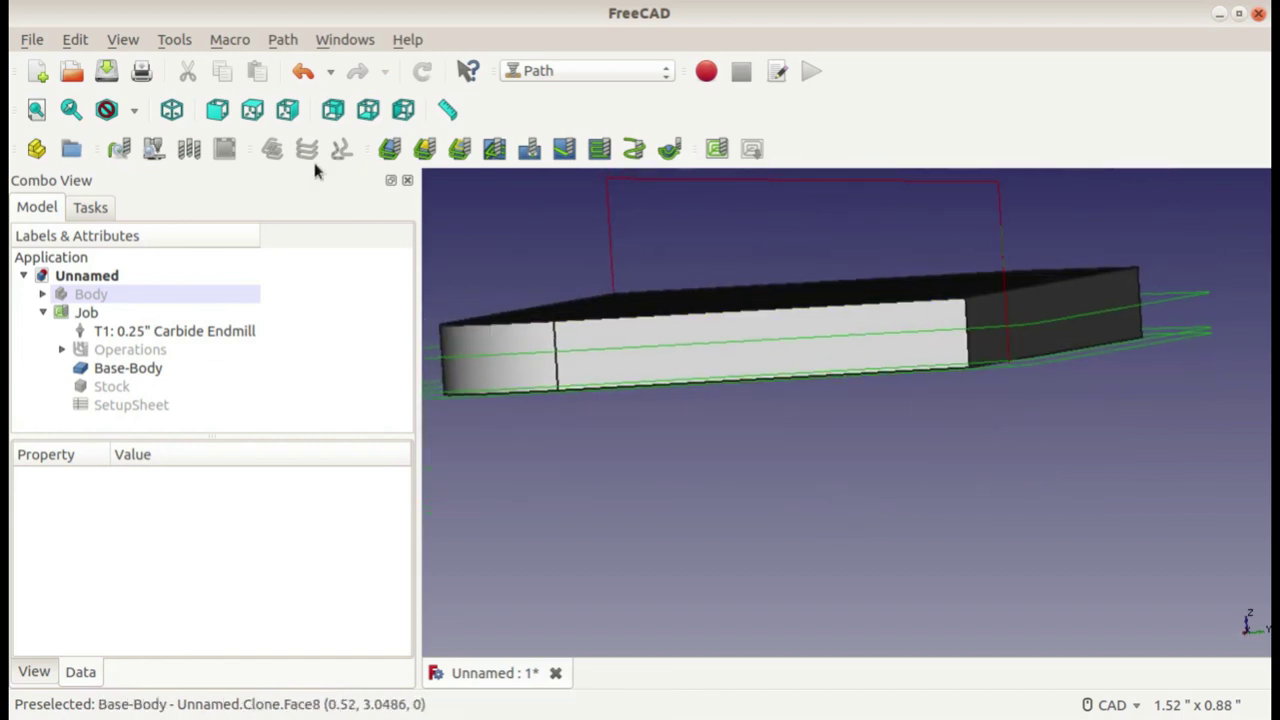
left_click(287, 110)
scroll(1025, 323, "up", 5)
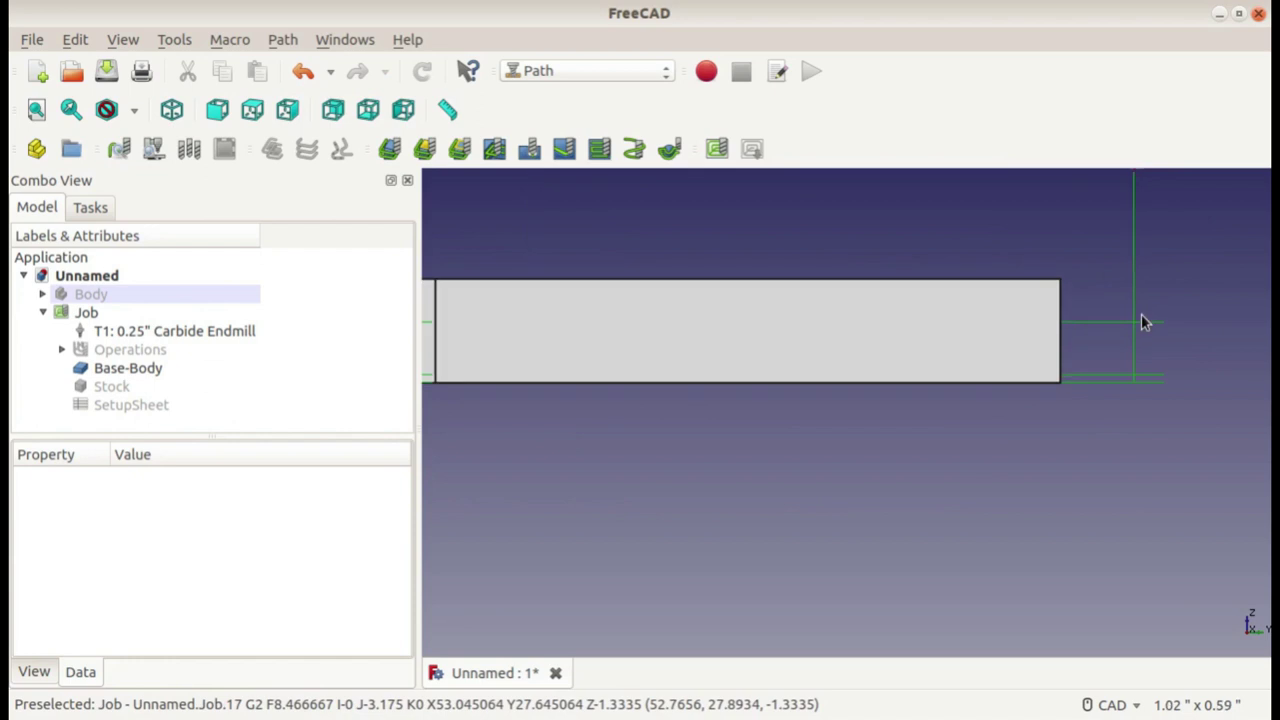
middle_click_drag(964, 250, 923, 323)
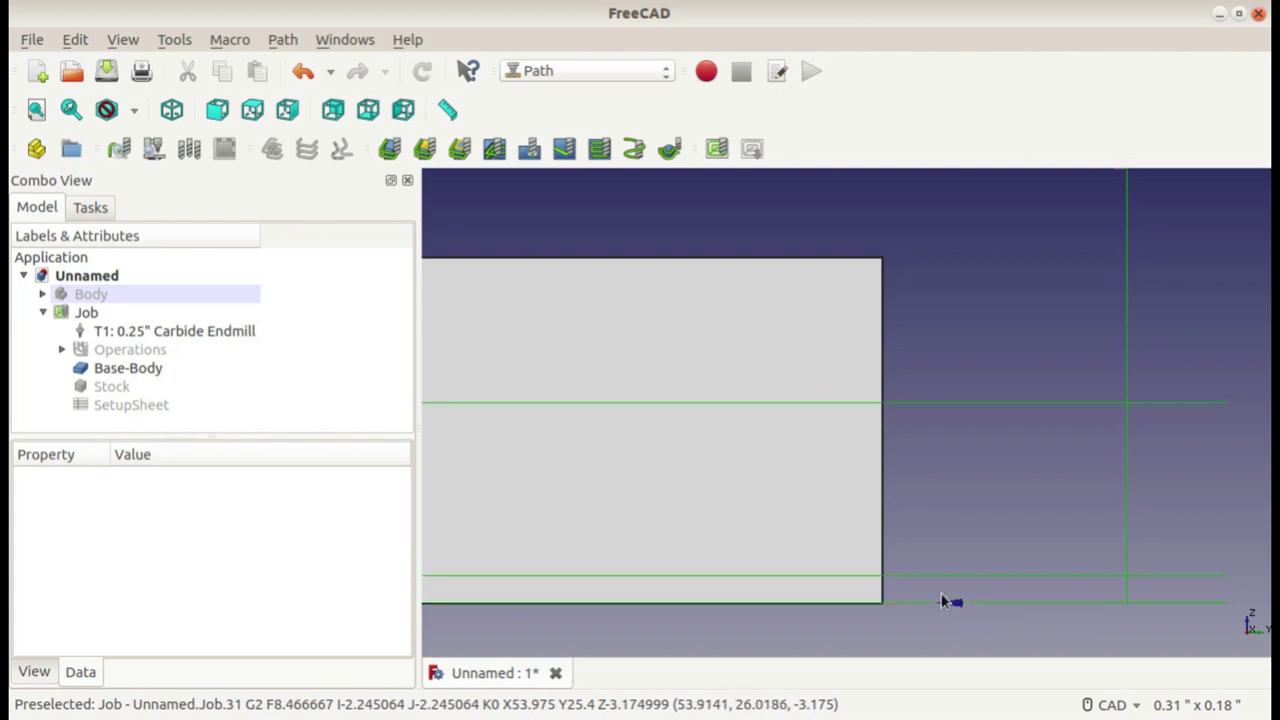
middle_click_drag(952, 592, 911, 451)
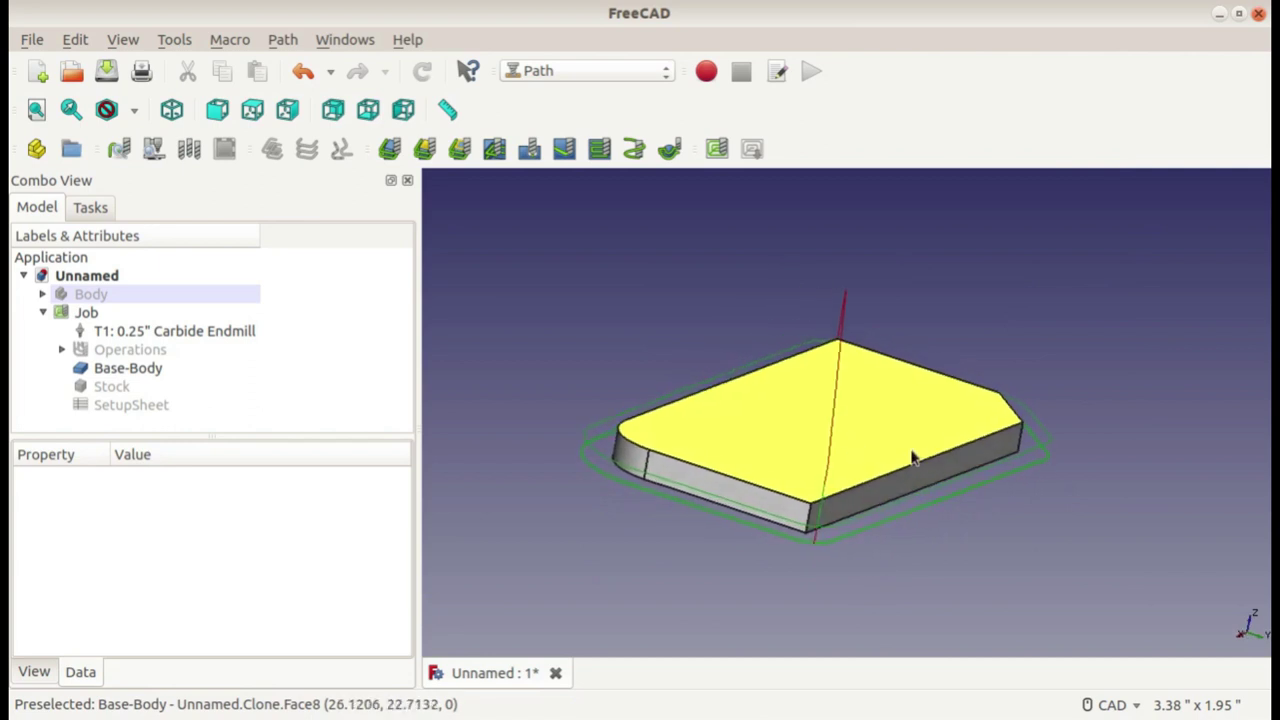
- Expand Operations, select Contour and open its generated G-code with Inspect G-code
left_click(61, 350)
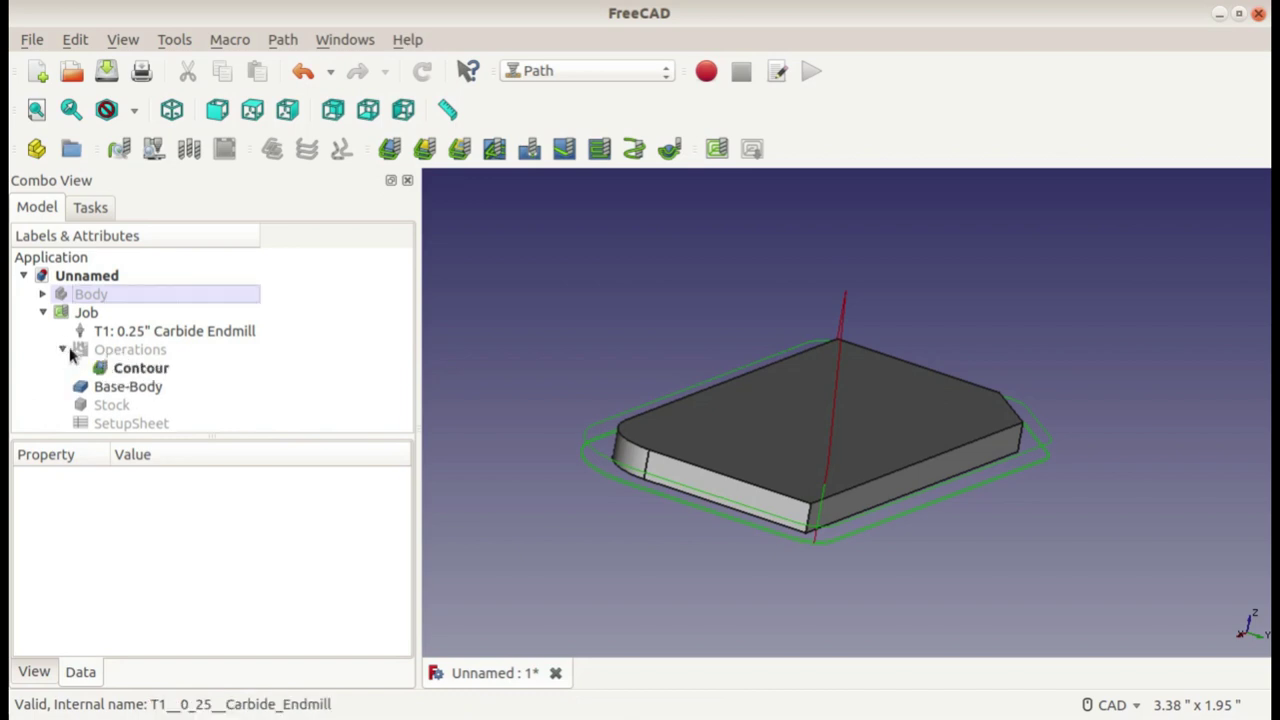
left_click(132, 369)
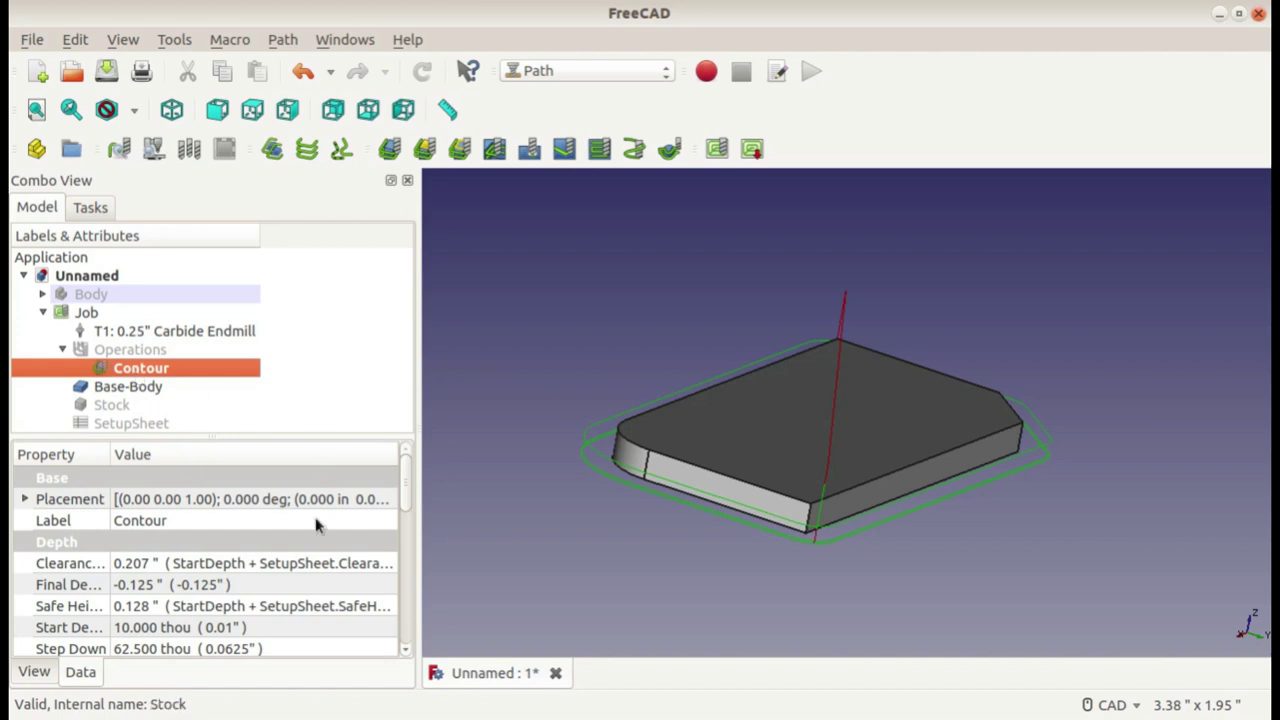
scroll(306, 537, "down", 5)
scroll(254, 600, "up", 5)
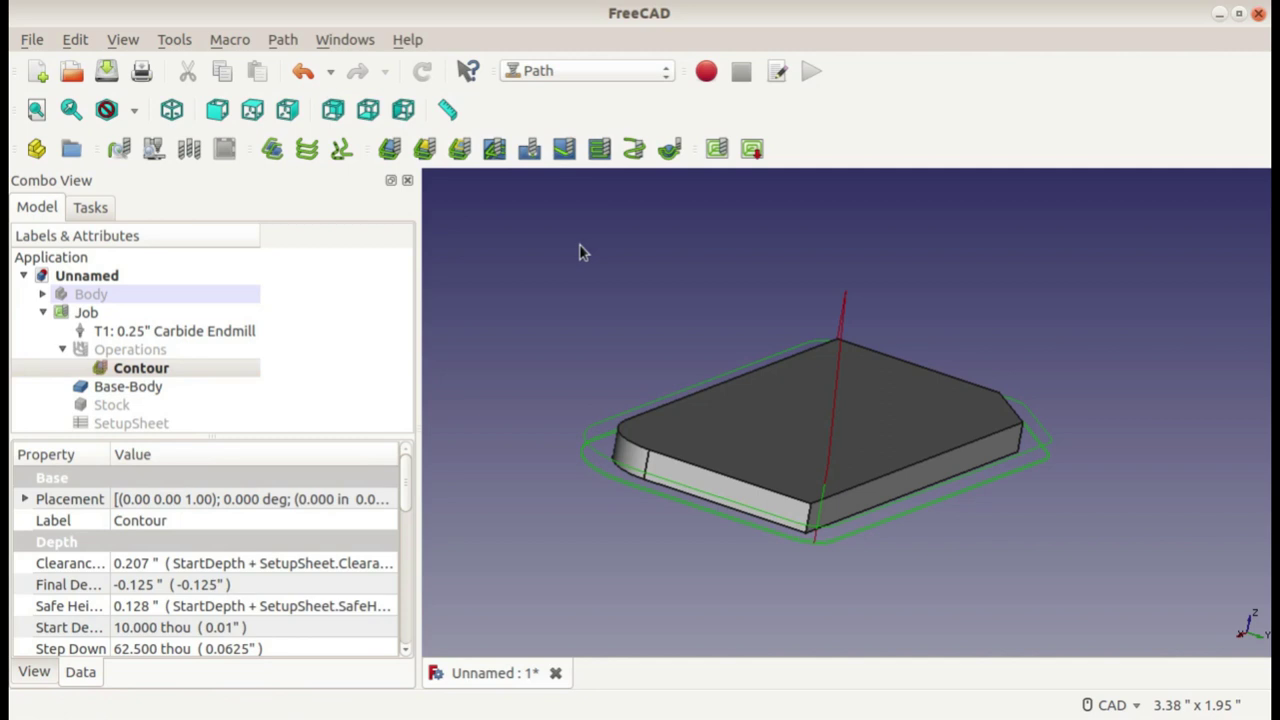
left_click(549, 251)
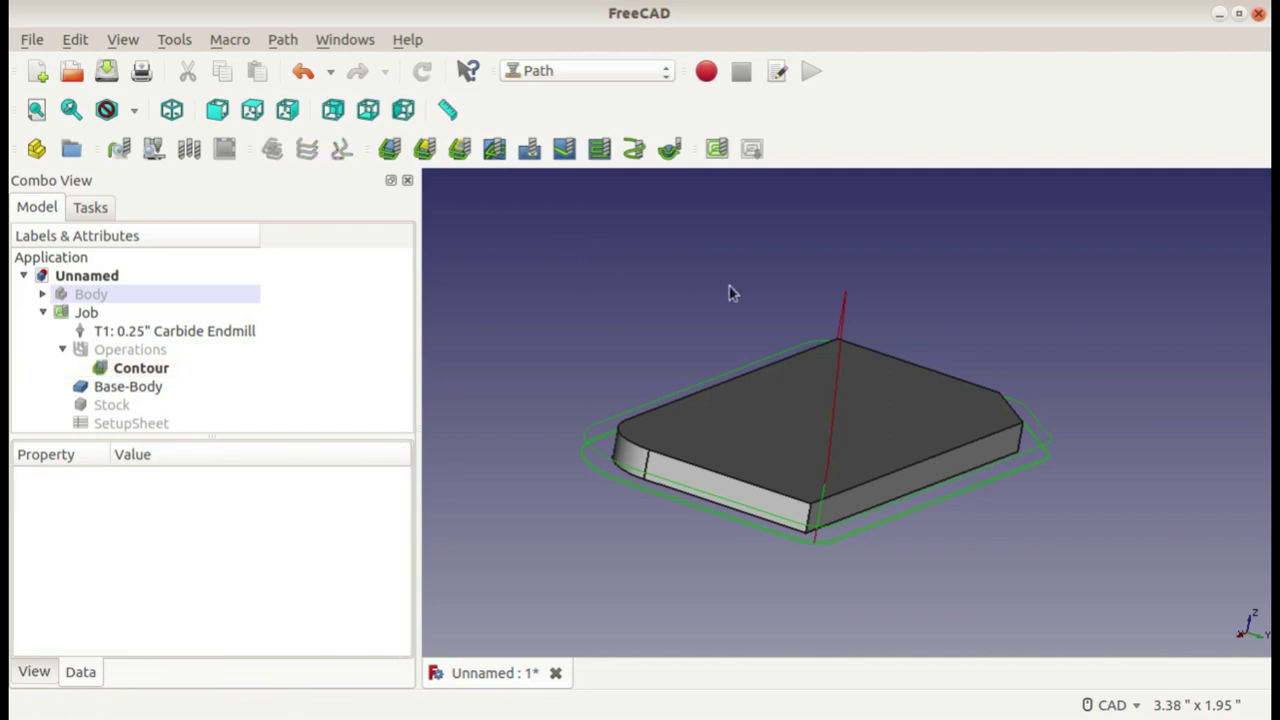
left_click(118, 154)
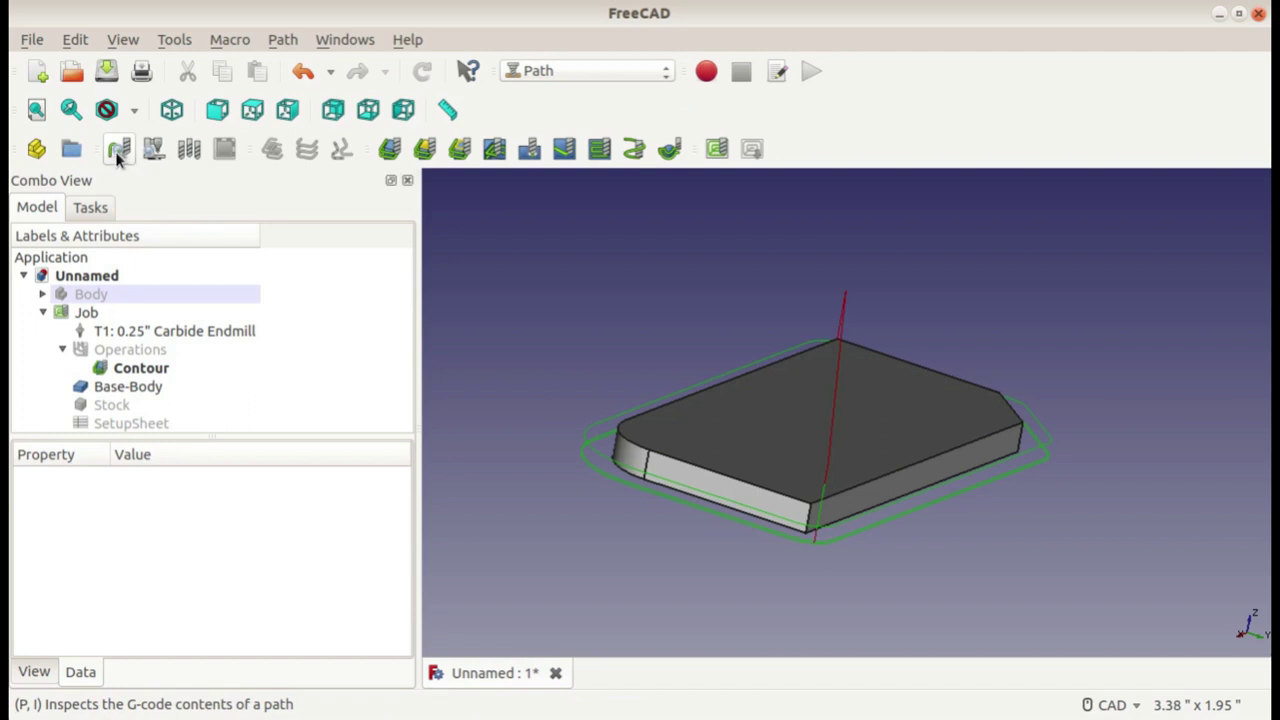
left_click(117, 152)
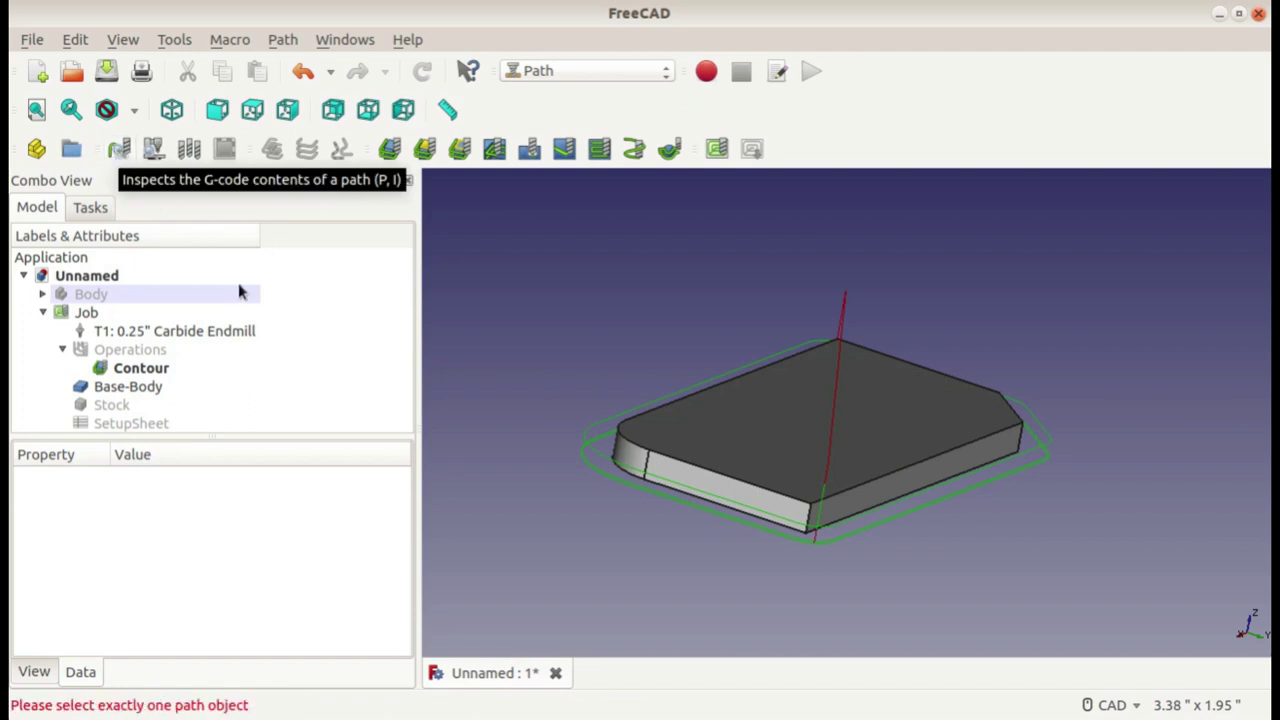
left_click(150, 368)
left_click(120, 150)
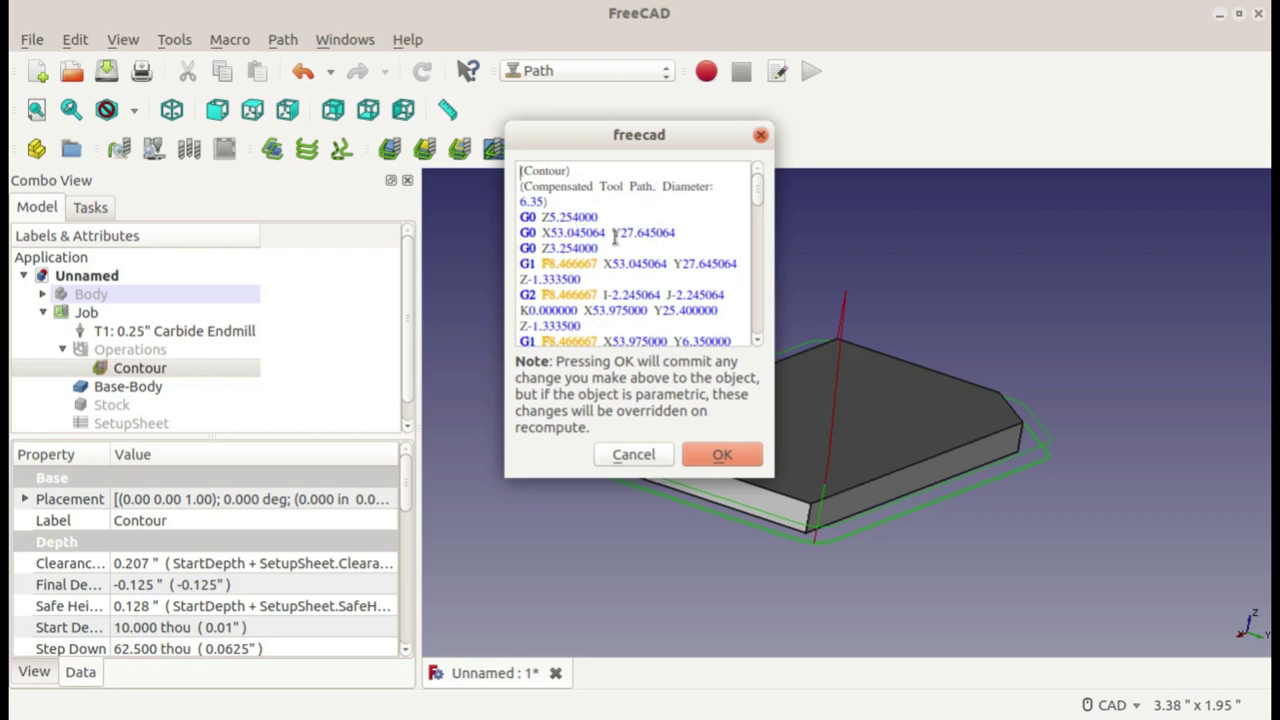
- Scroll the Contour G-code to its Z5.254000 retract and back, then close the inspector
scroll(641, 254, "down", 5)
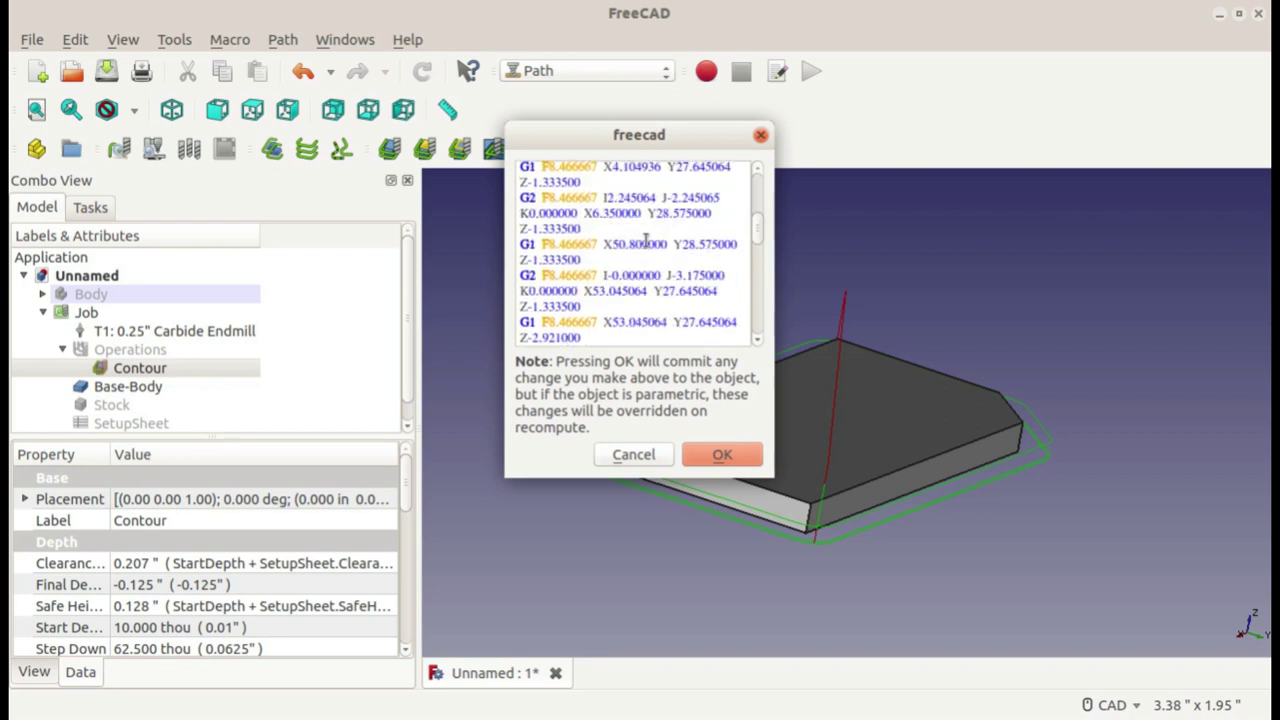
scroll(645, 244, "down", 5)
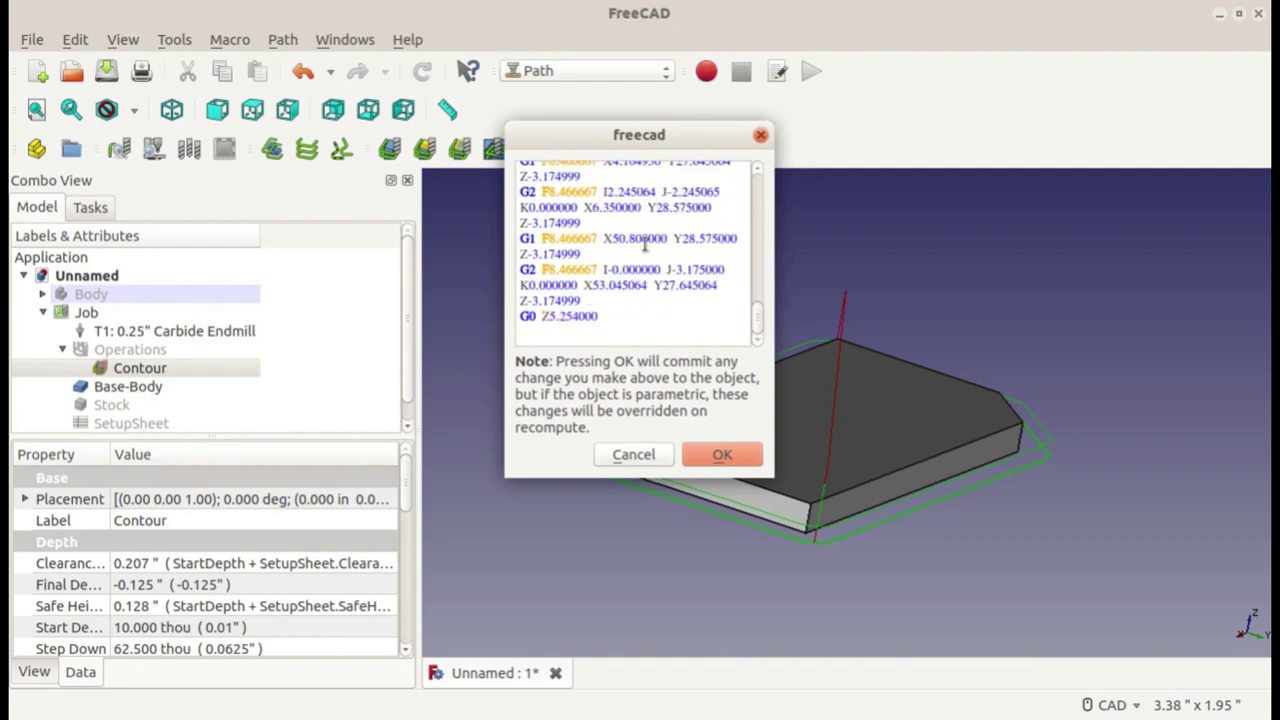
scroll(606, 265, "up", 9)
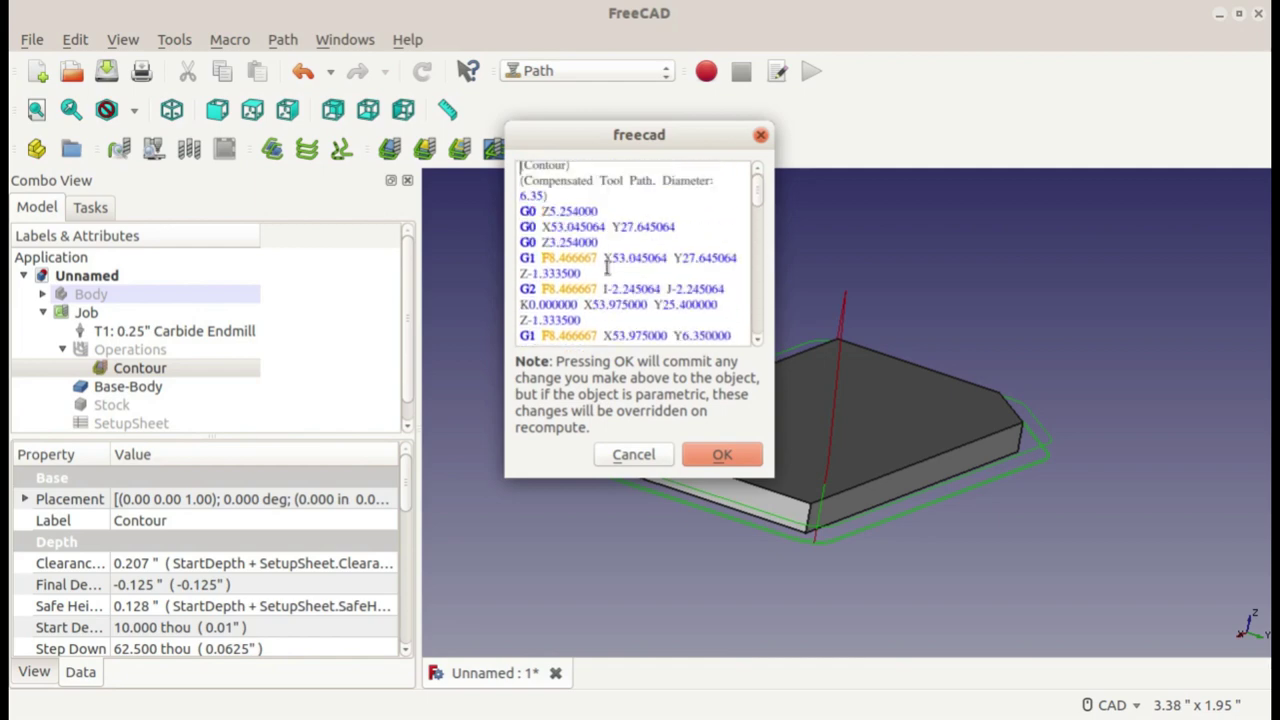
scroll(606, 265, "up", 1)
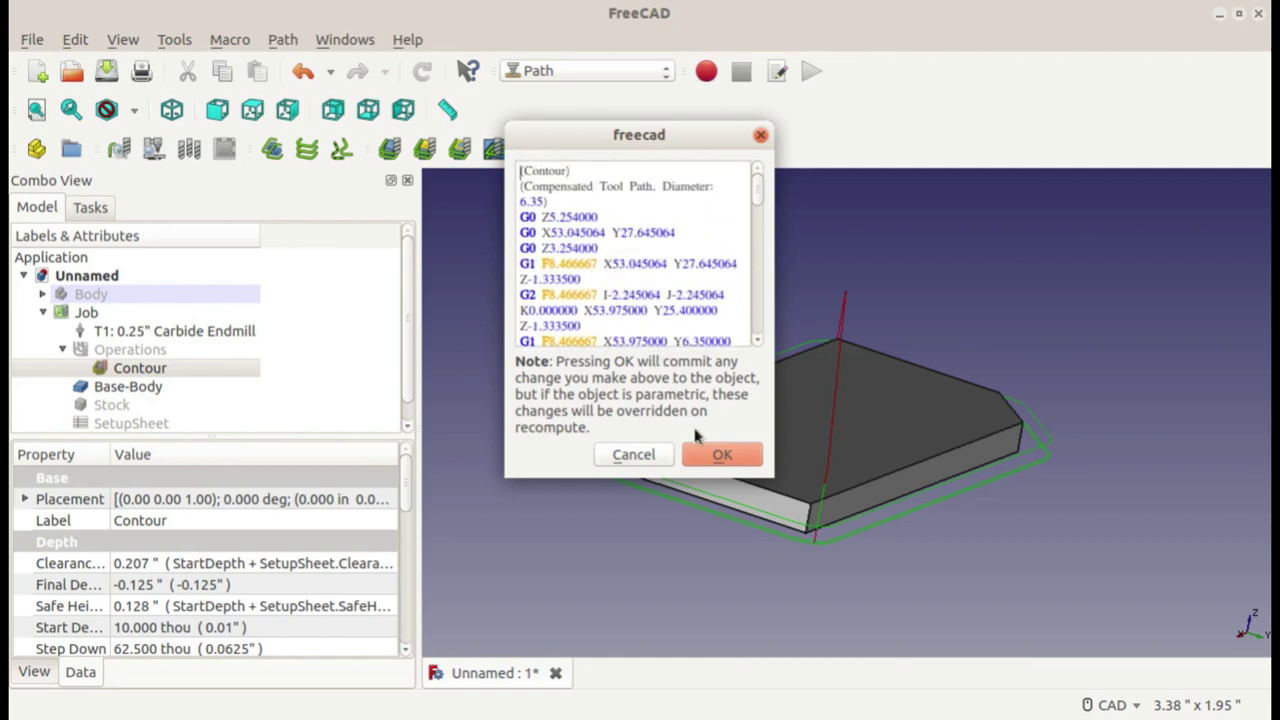
left_click(720, 455)
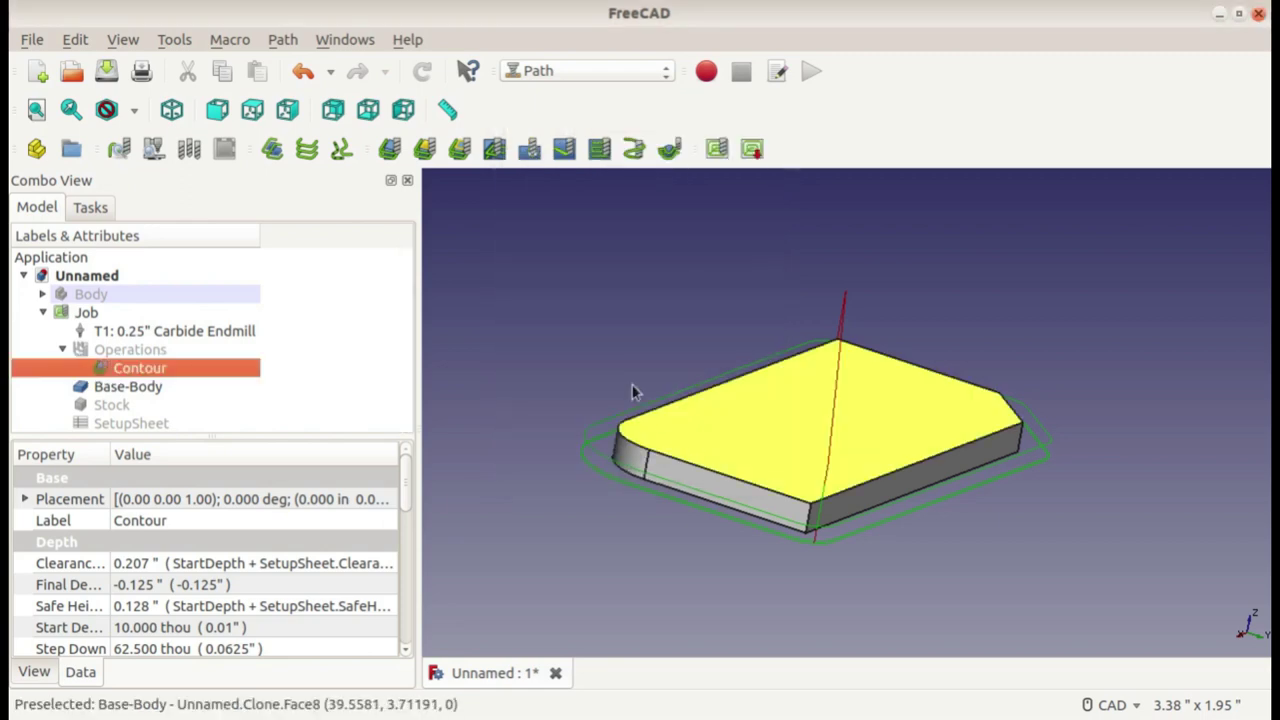
left_click(478, 303)
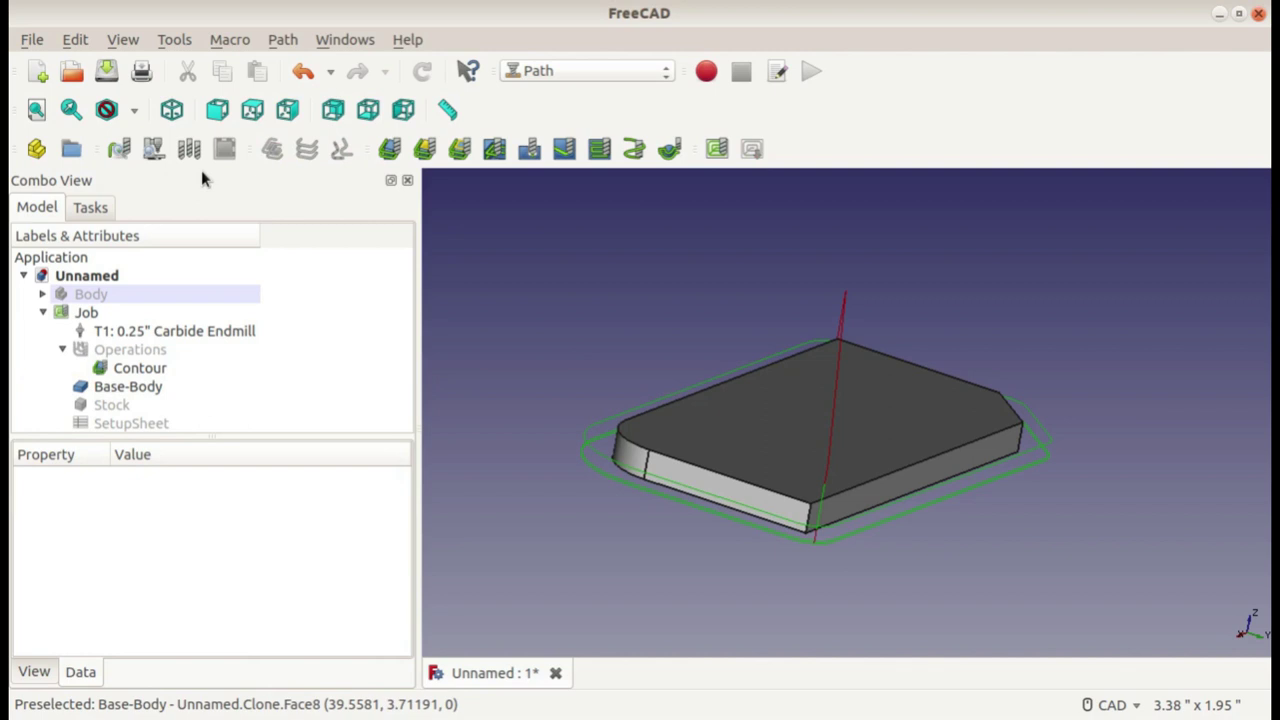
- Run the Contour operation in the Path Simulator and select the resulting CutMaterial mesh
left_click(126, 367)
left_click(153, 149)
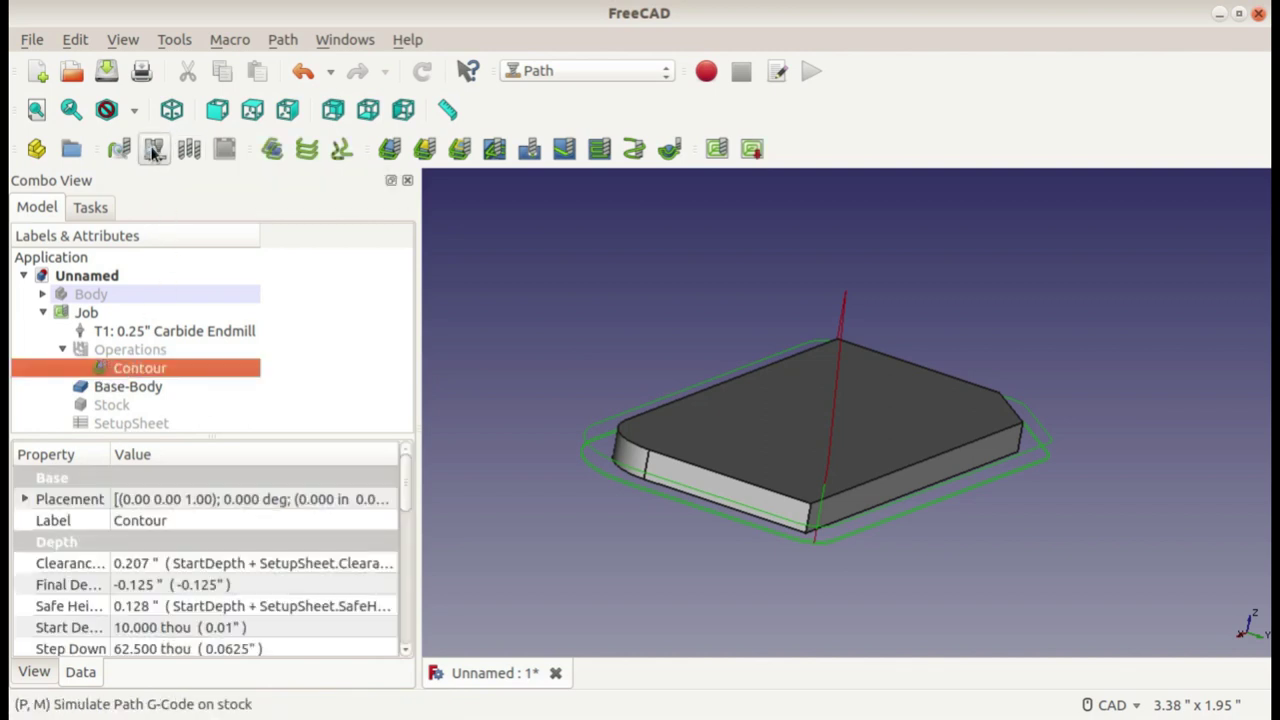
middle_click_drag(917, 349, 786, 423)
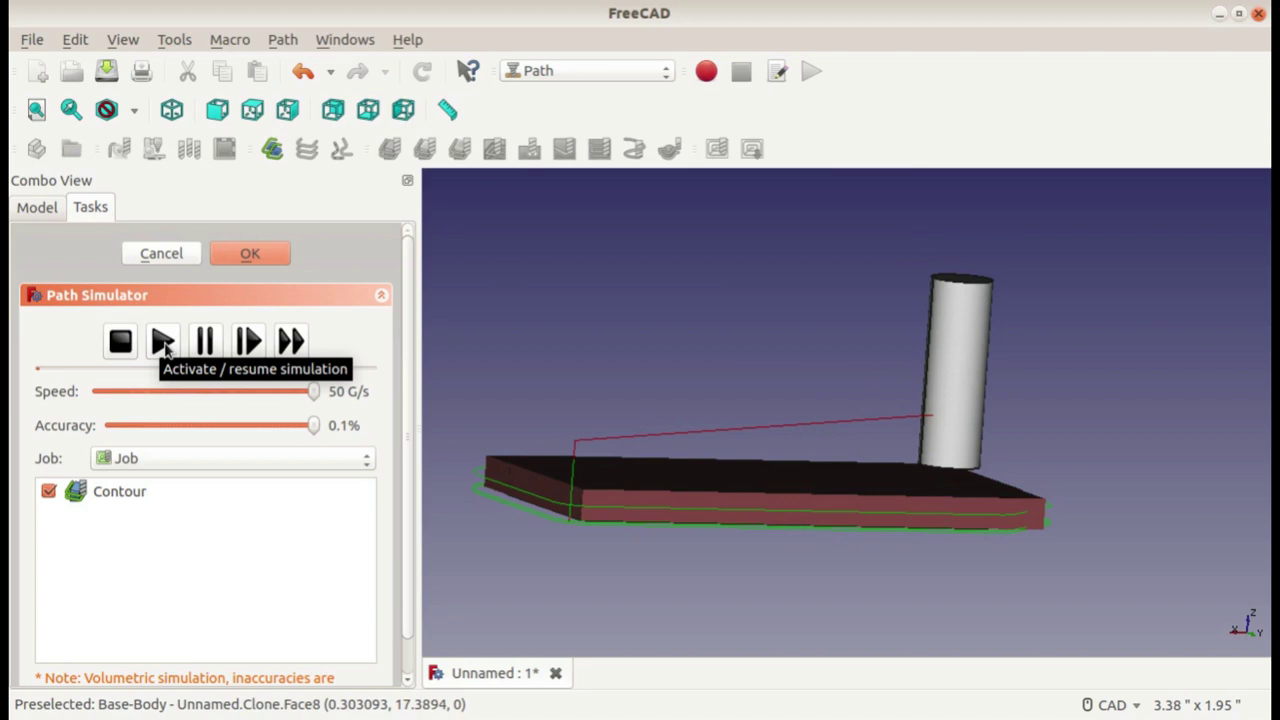
left_click(163, 343)
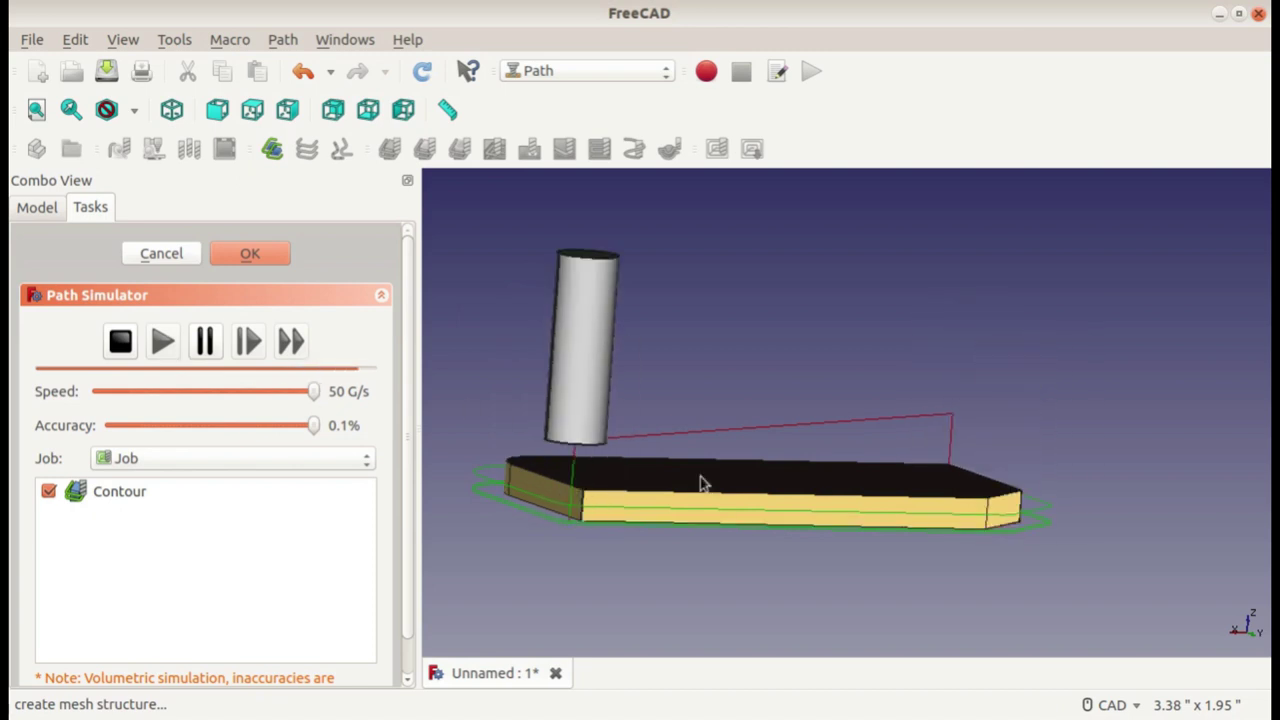
middle_click_drag(829, 549, 622, 537)
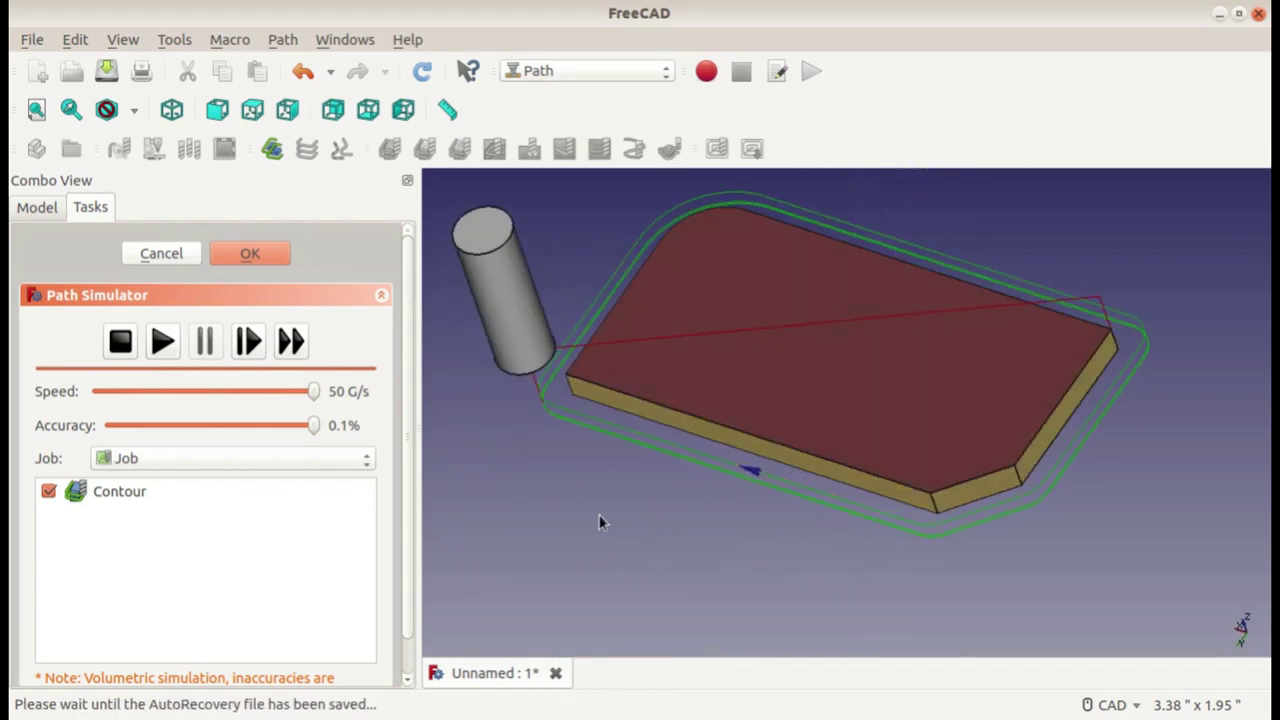
left_click(236, 255)
left_click(138, 423)
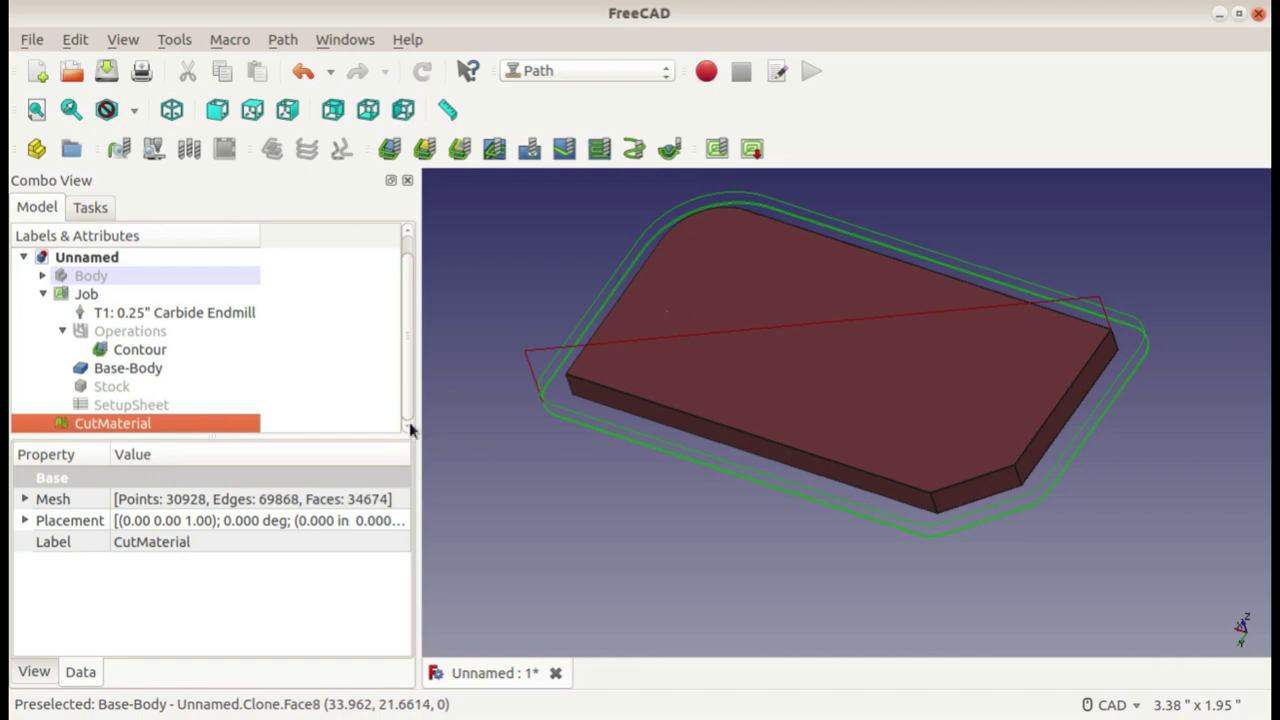
- Delete the CutMaterial mesh, leaving the grey Base-Body plate inside its contour toolpath
key("Delete")
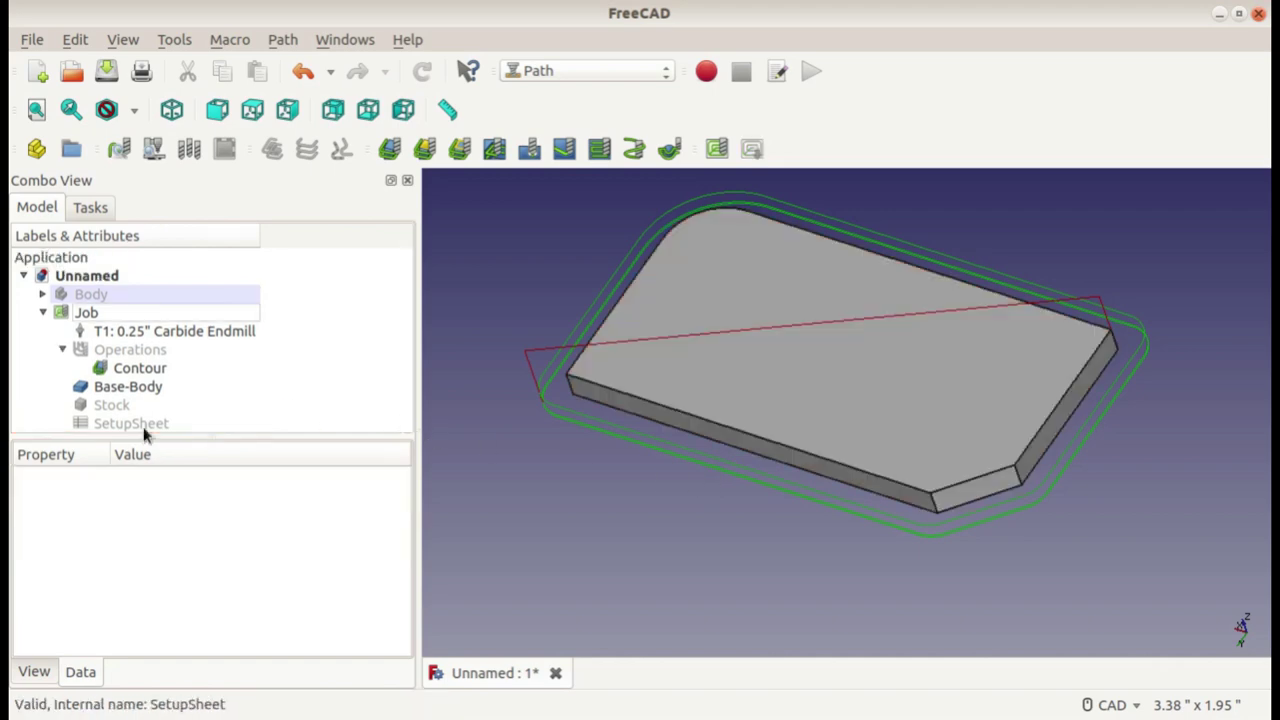
middle_click_drag(726, 402, 805, 462)
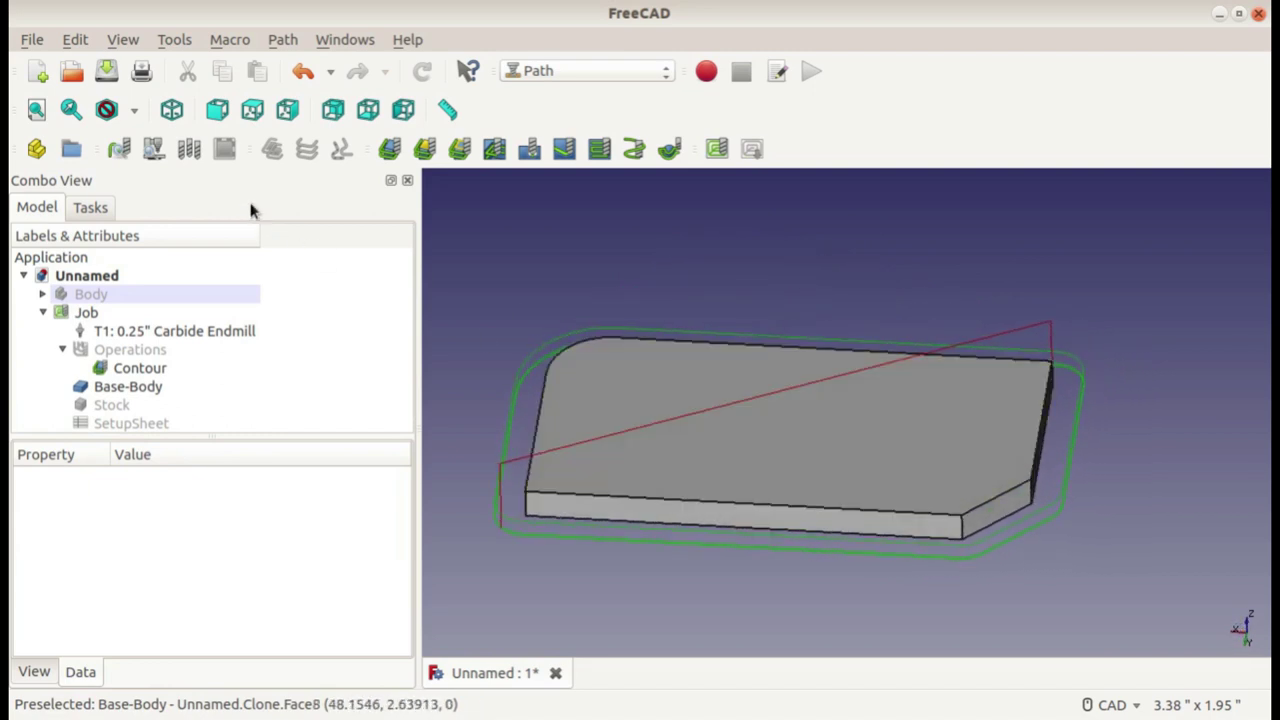
left_click(145, 368)
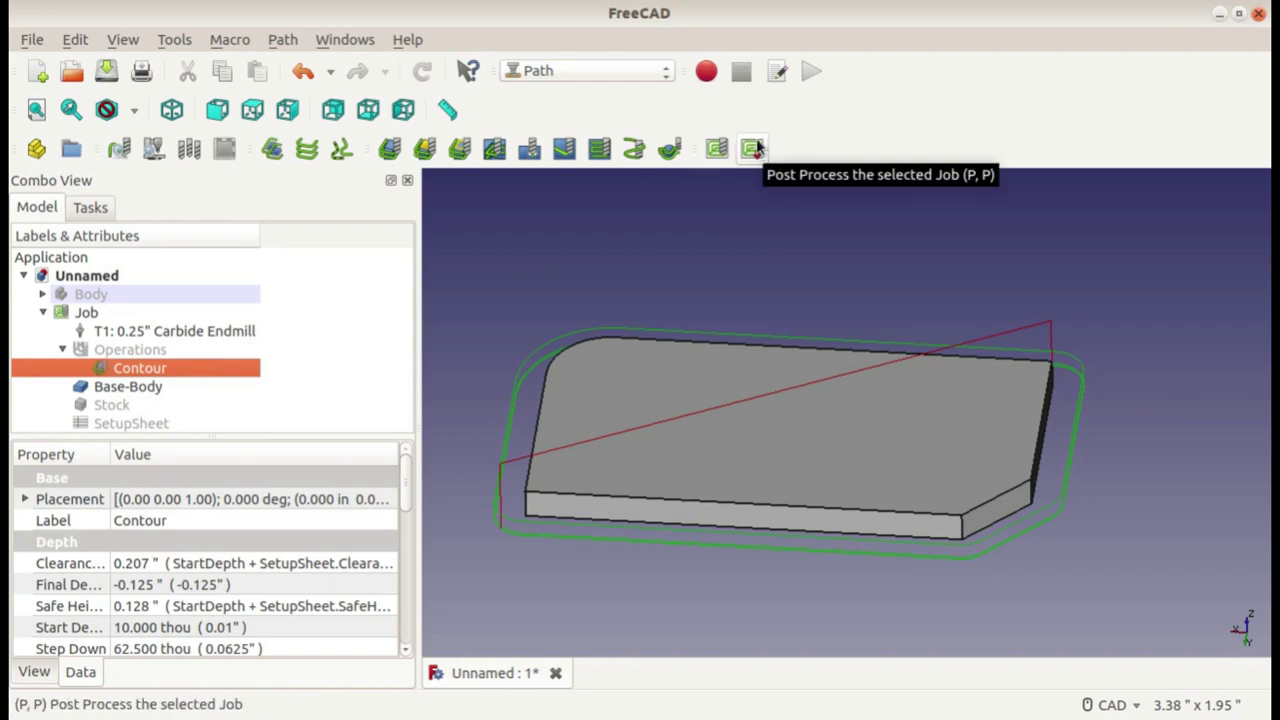
middle_click_drag(808, 281, 918, 245)
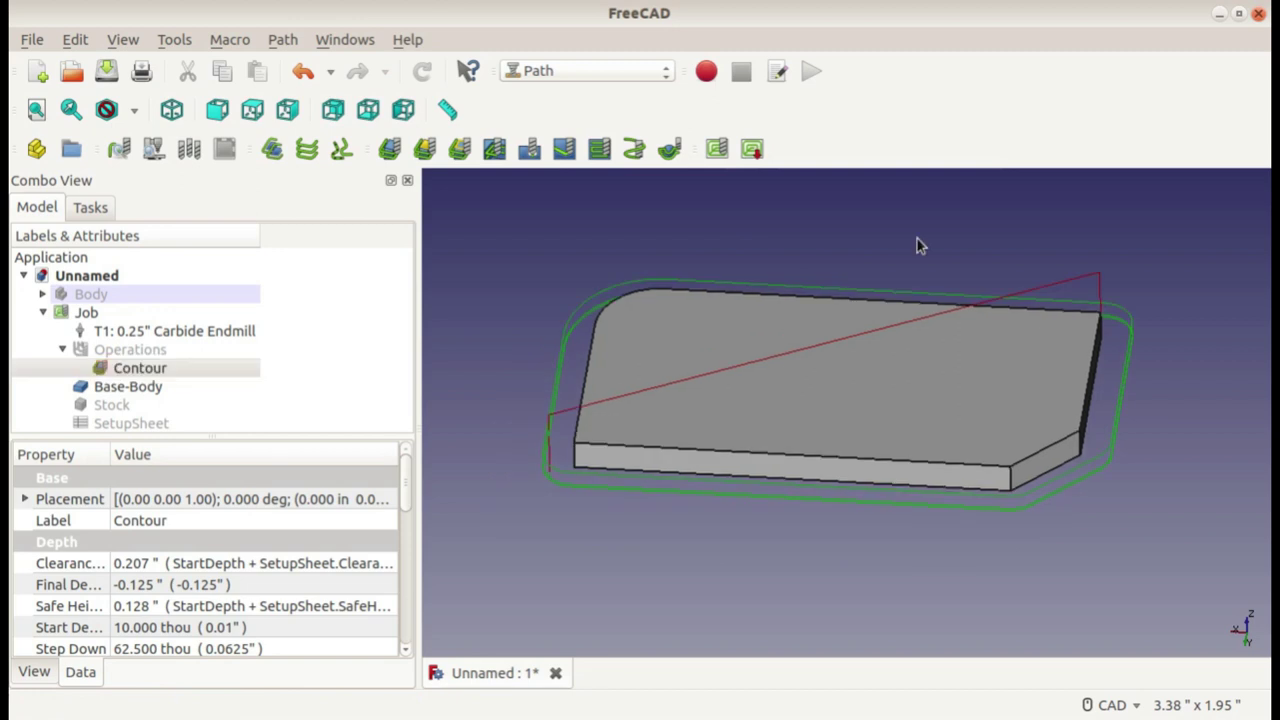